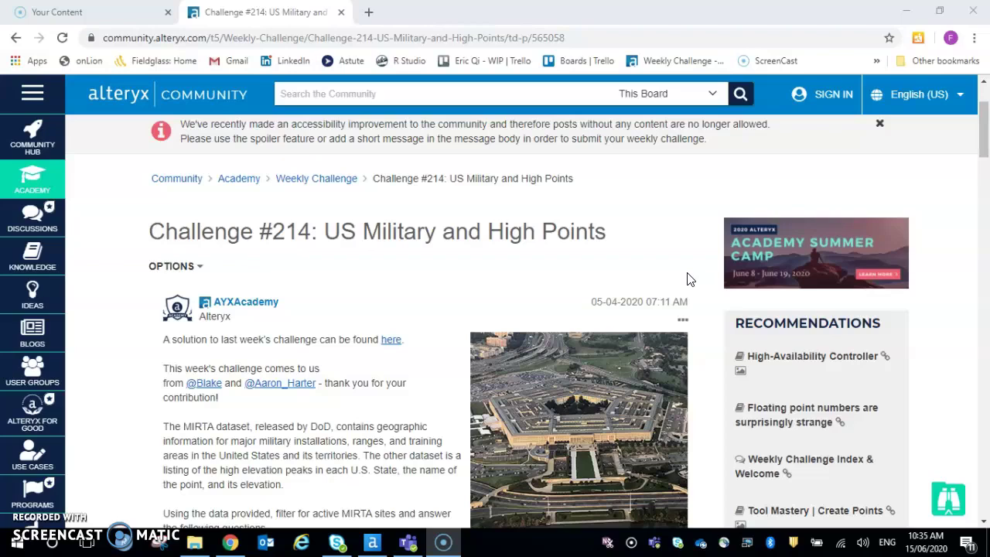
Switch to Alteryx Designer and view the data of the "High peaks in each state" input in the challenge_214_start_file workflow
{"action": "left_click", "coordinate": [372, 542]}
{"action": "left_click_drag", "start_coordinate": [387, 308], "coordinate": [243, 309]}
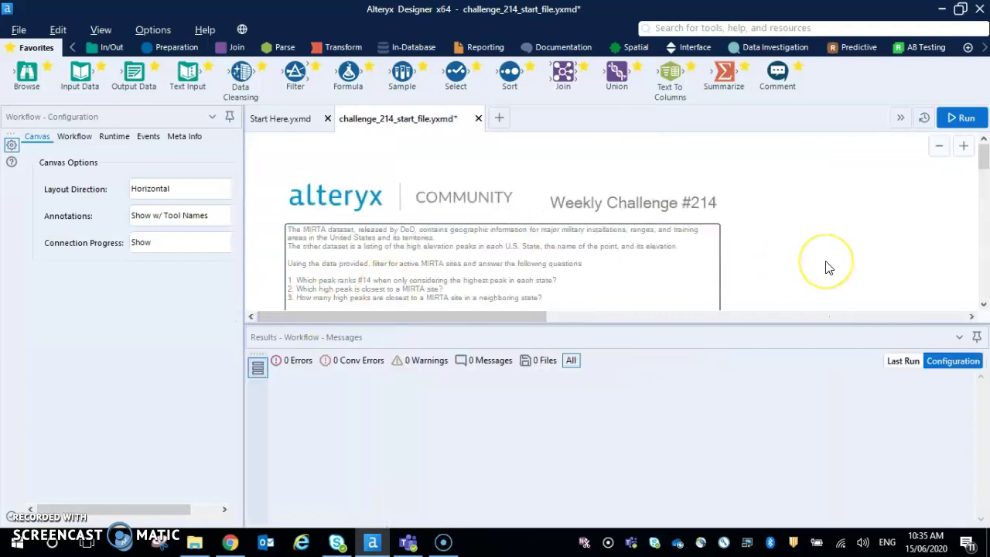
{"action": "scroll", "coordinate": [828, 267], "scroll_direction": "down", "scroll_amount": 3}
{"action": "scroll", "coordinate": [828, 267], "scroll_direction": "down", "scroll_amount": 1}
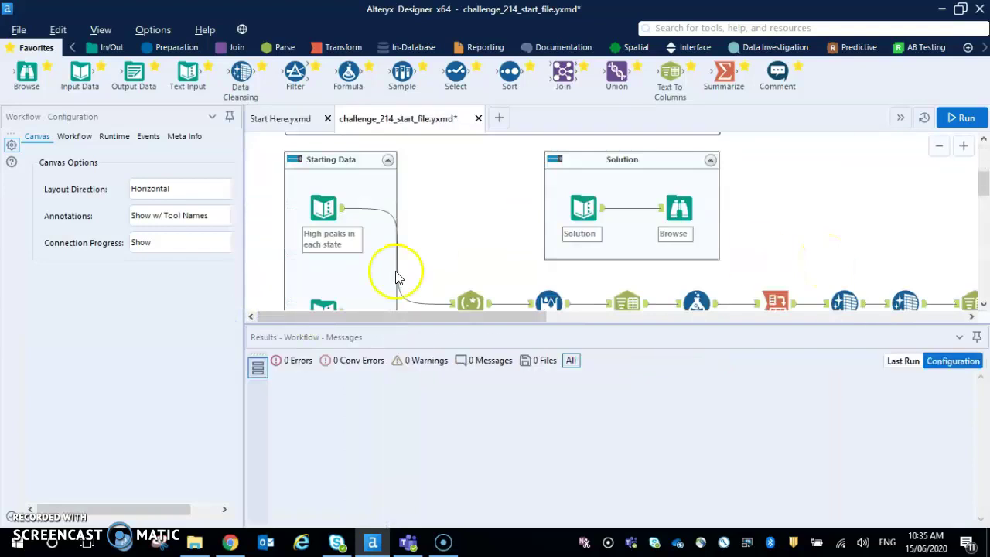
{"action": "left_click", "coordinate": [323, 211]}
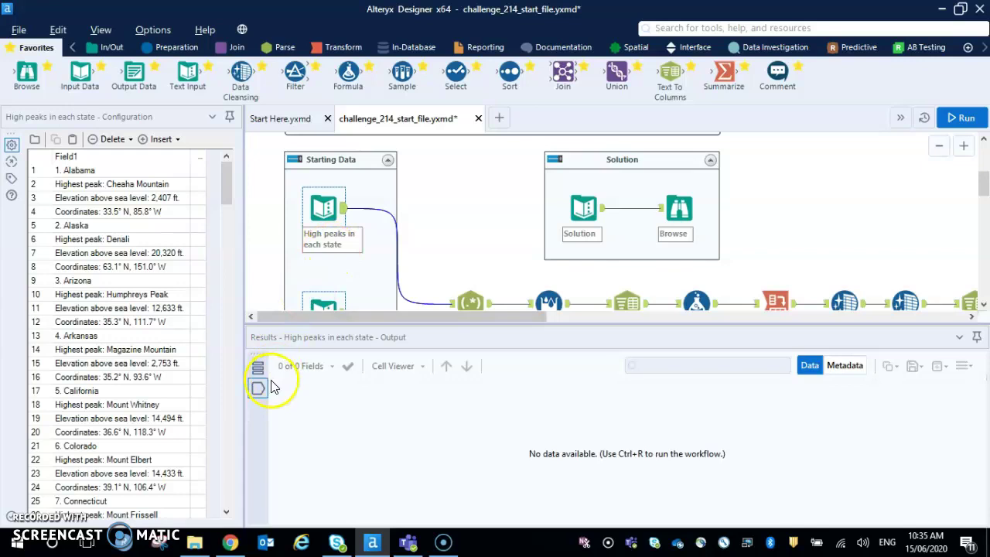
Run the whole workflow to generate the output of its tools
{"action": "left_click", "coordinate": [420, 263]}
{"action": "key", "text": "ctrl+r"}
{"action": "scroll", "coordinate": [414, 247], "scroll_direction": "down", "scroll_amount": 1}
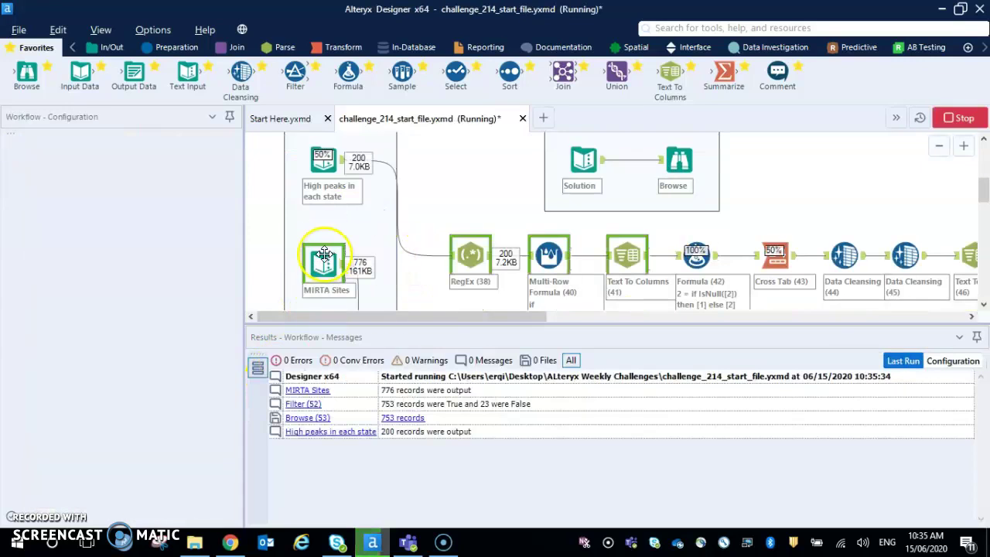
Examine the output records of the MIRTA Sites input and reread the challenge questions above the starting data
{"action": "left_click", "coordinate": [324, 263]}
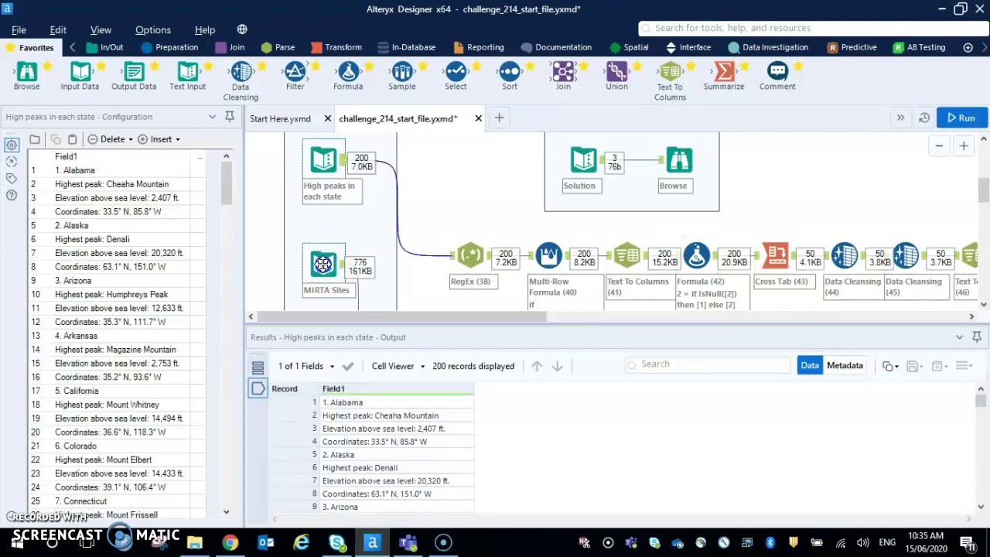
{"action": "left_click", "coordinate": [323, 264]}
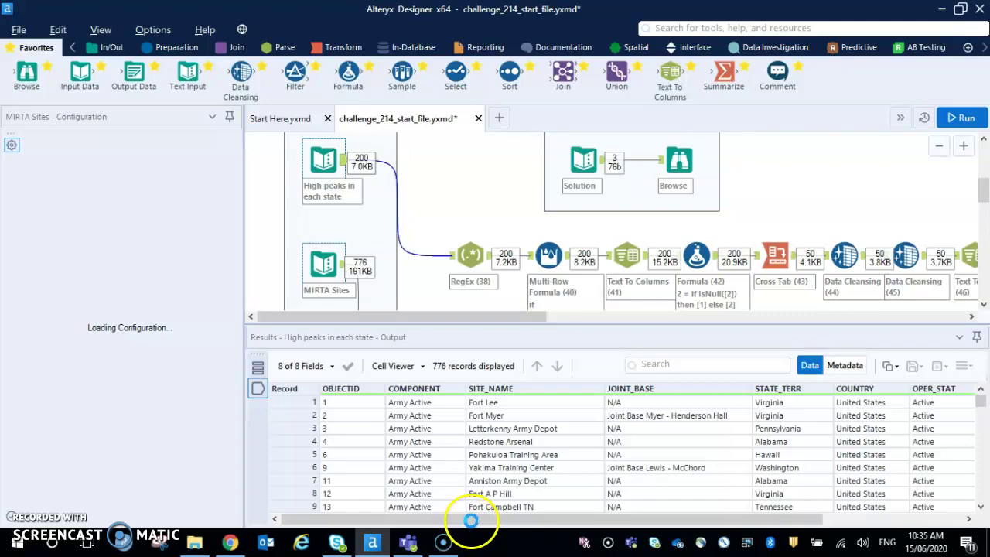
{"action": "left_click_drag", "start_coordinate": [471, 520], "coordinate": [502, 525]}
{"action": "scroll", "coordinate": [454, 276], "scroll_direction": "down", "scroll_amount": 1}
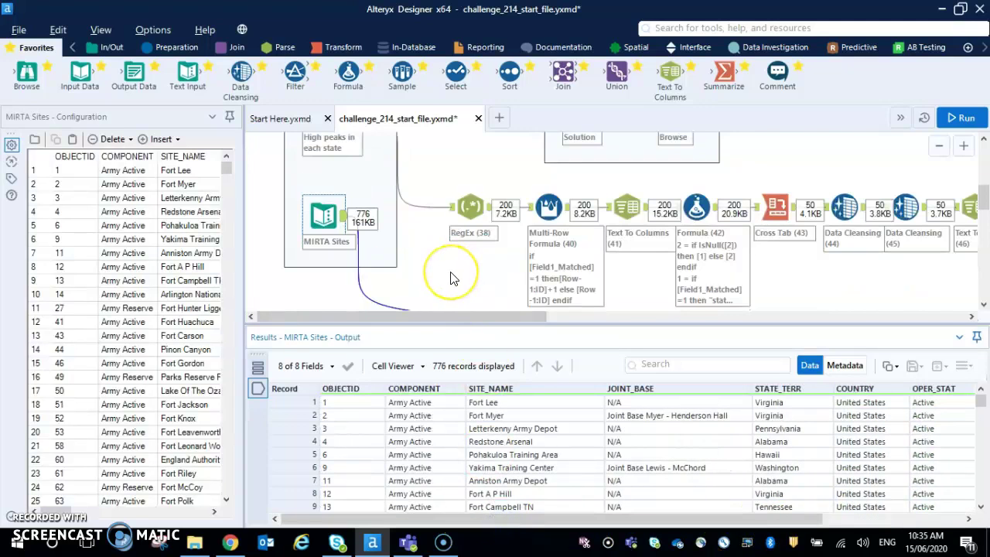
{"action": "scroll", "coordinate": [453, 278], "scroll_direction": "up", "scroll_amount": 5}
{"action": "scroll", "coordinate": [453, 278], "scroll_direction": "up", "scroll_amount": 2}
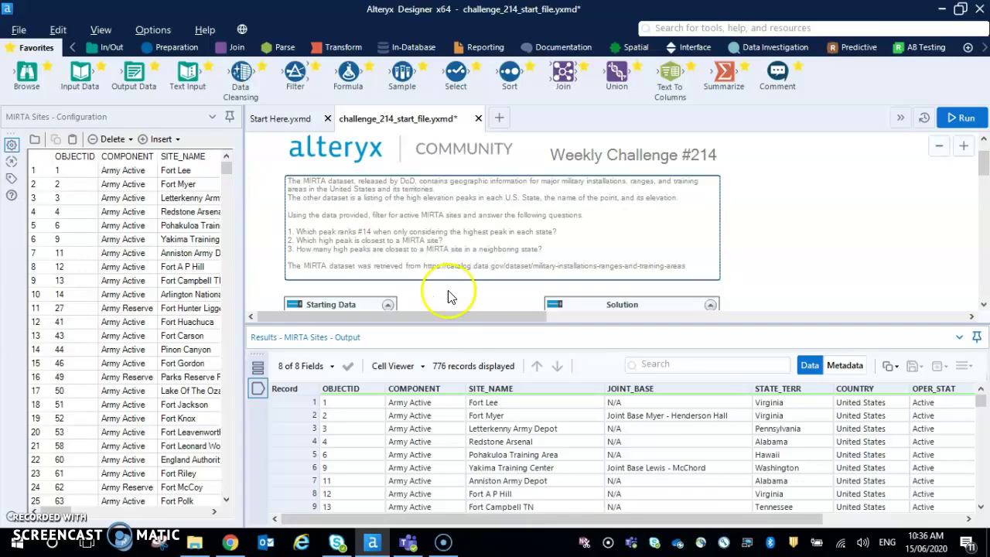
Insert a RegEx tool on the connection between Text Input (68) and the Browse tool
{"action": "scroll", "coordinate": [465, 300], "scroll_direction": "down", "scroll_amount": 6}
{"action": "scroll", "coordinate": [477, 300], "scroll_direction": "up", "scroll_amount": 1}
{"action": "scroll", "coordinate": [426, 276], "scroll_direction": "down", "scroll_amount": 1}
{"action": "scroll", "coordinate": [426, 276], "scroll_direction": "down", "scroll_amount": 1}
{"action": "left_click", "coordinate": [386, 274]}
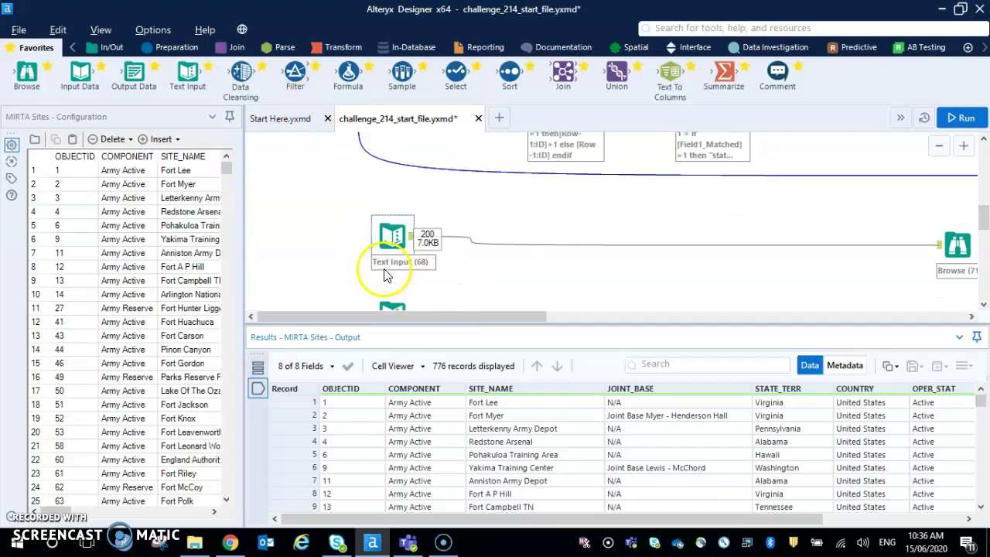
{"action": "left_click", "coordinate": [286, 47]}
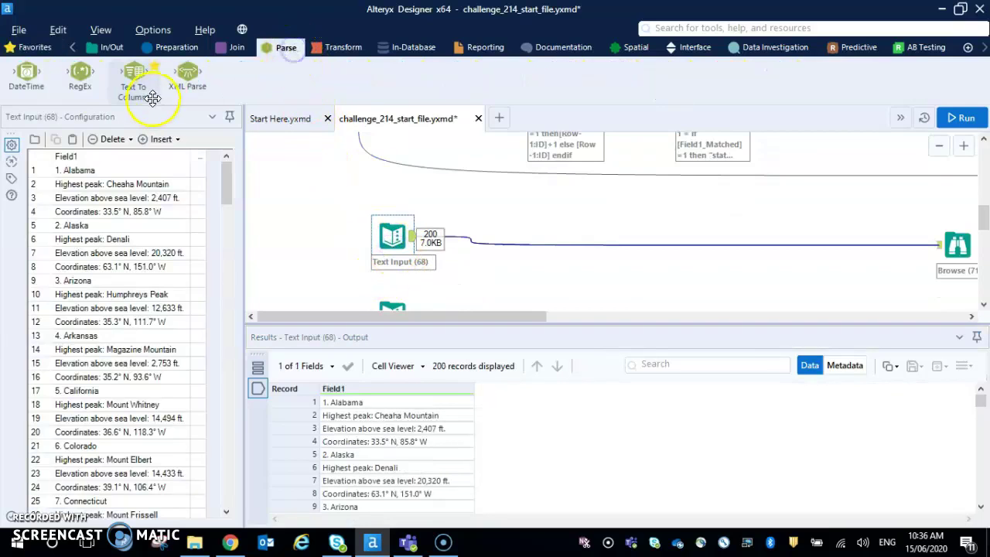
{"action": "left_click_drag", "start_coordinate": [79, 71], "coordinate": [478, 236]}
{"action": "left_click", "coordinate": [392, 234]}
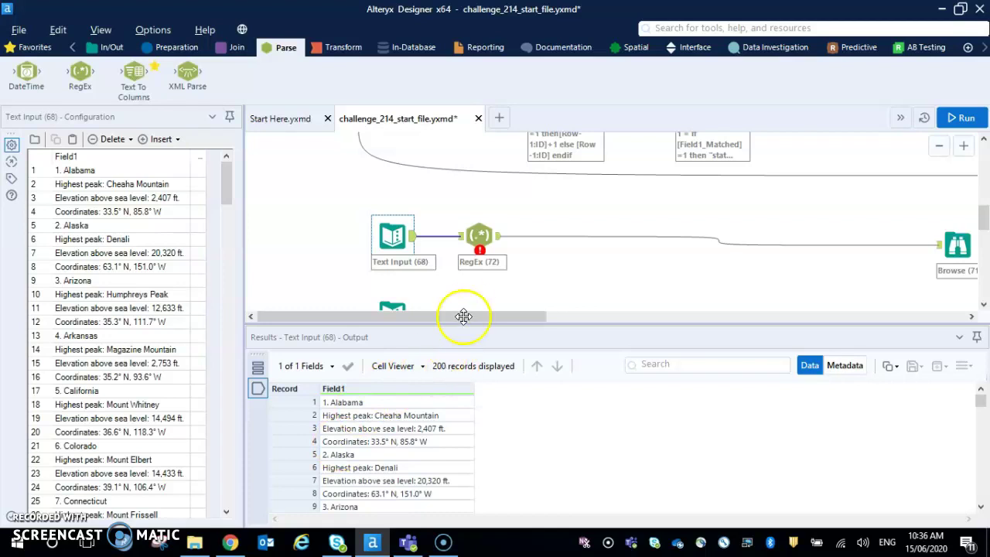
Configure the RegEx tool to match Field1 against (\d{1,2}\.).*? with output method Match, run the workflow and view the tool's output
{"action": "left_click", "coordinate": [479, 235]}
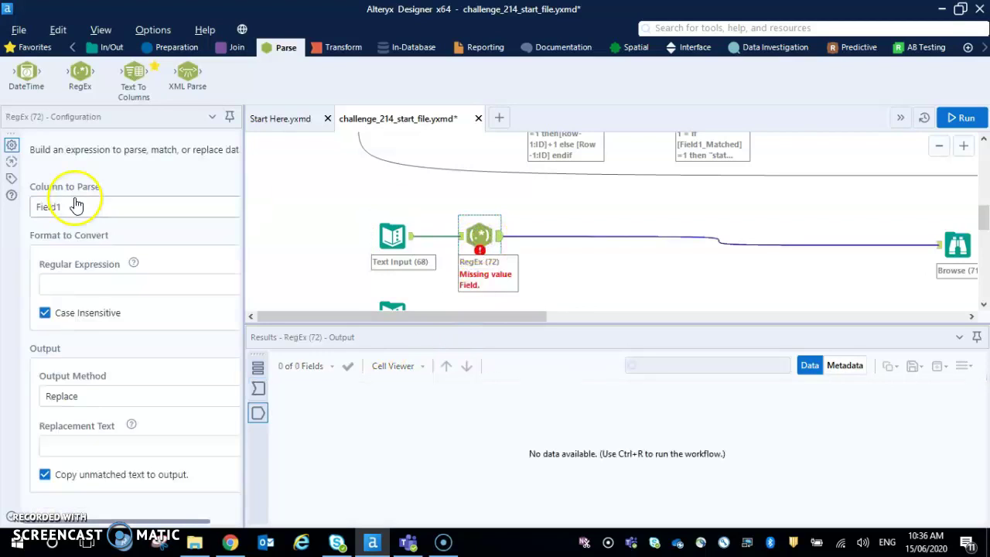
{"action": "left_click", "coordinate": [78, 285]}
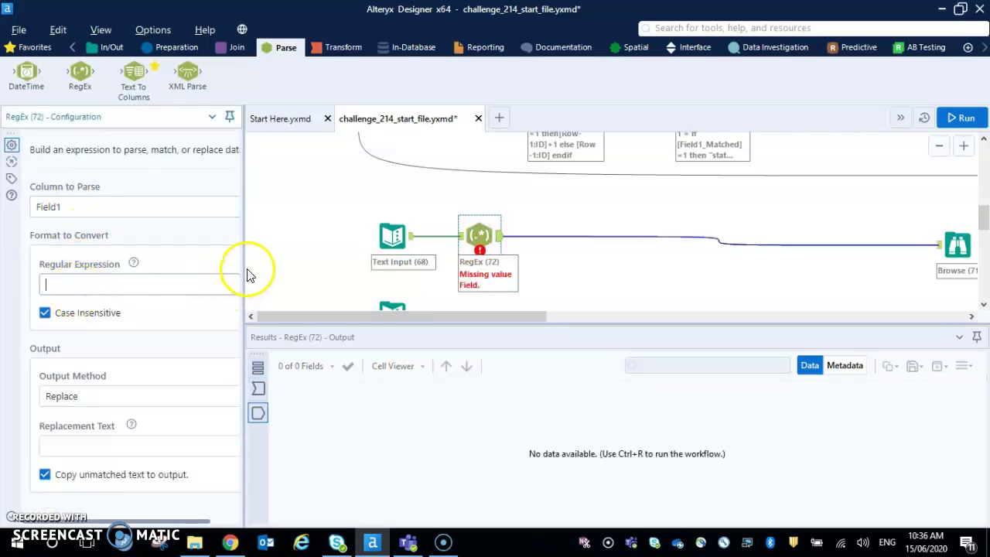
{"action": "left_click_drag", "start_coordinate": [243, 267], "coordinate": [310, 266]}
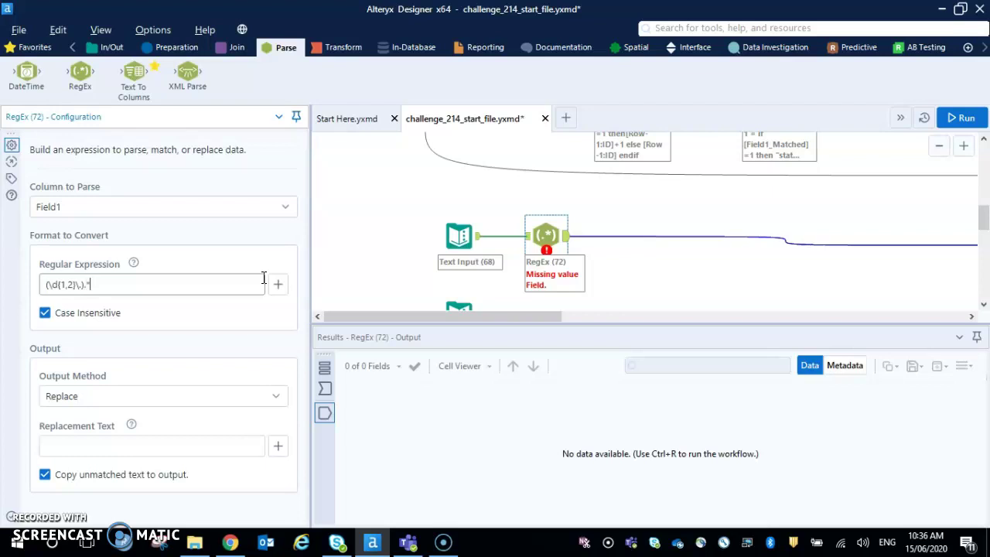
{"action": "left_click", "coordinate": [201, 397]}
{"action": "left_click", "coordinate": [91, 489]}
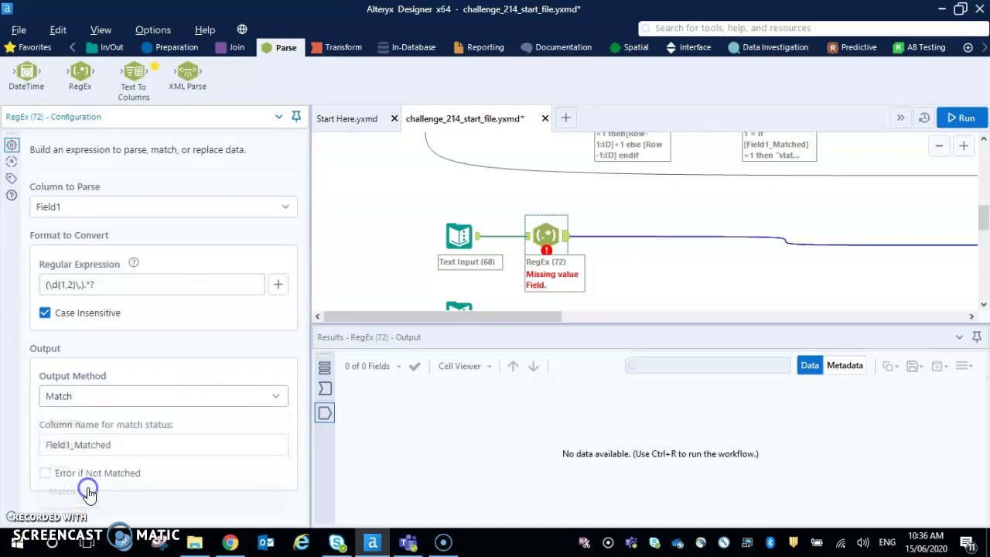
{"action": "key", "text": "ctrl+r"}
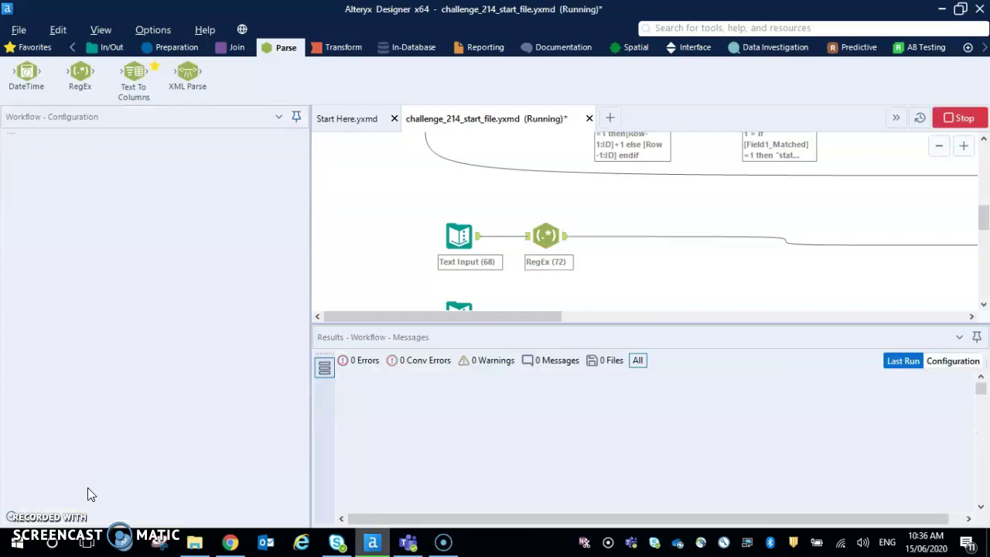
{"action": "left_click", "coordinate": [541, 239]}
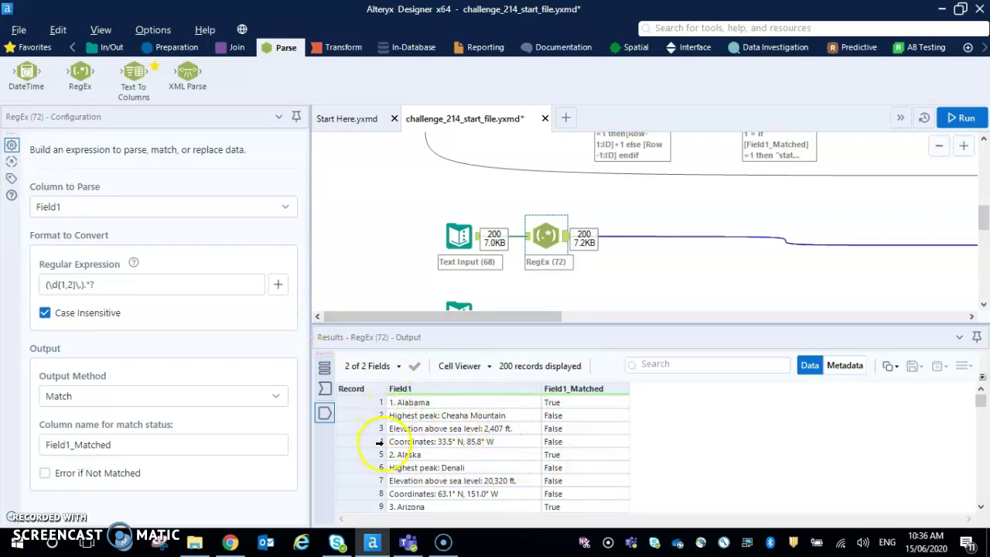
Insert a Multi-Row Formula tool after the new RegEx tool and name its new field ID
{"action": "left_click", "coordinate": [192, 51]}
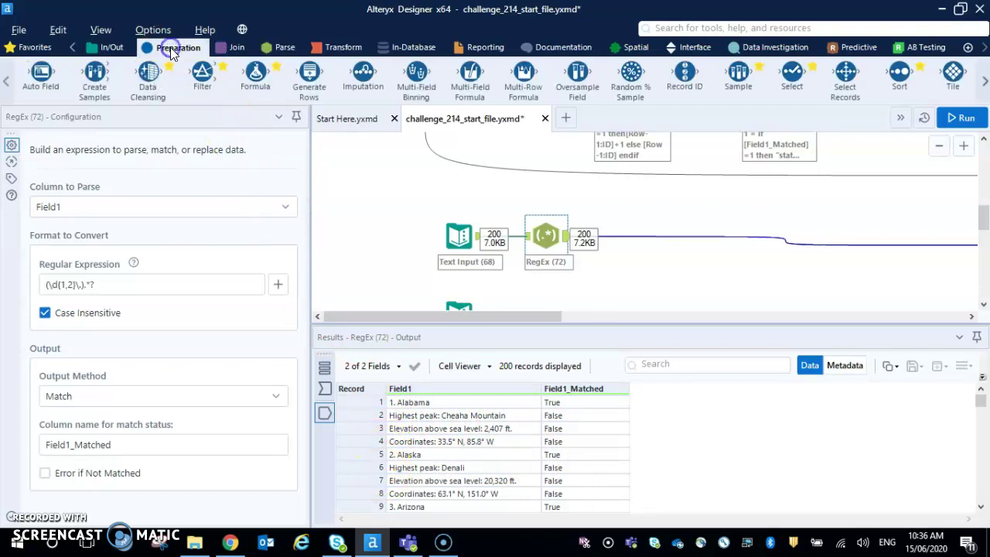
{"action": "left_click_drag", "start_coordinate": [523, 75], "coordinate": [629, 239]}
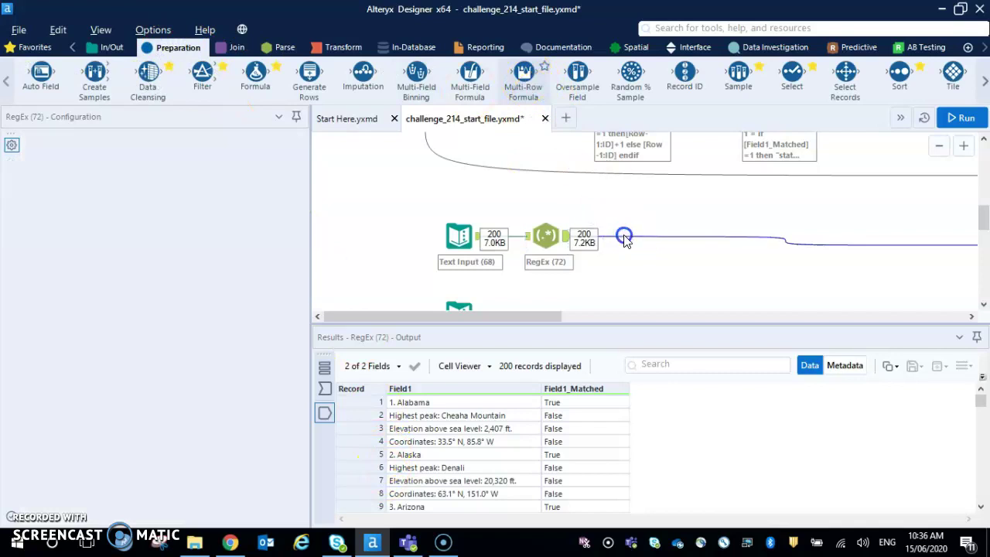
{"action": "left_click", "coordinate": [86, 177]}
{"action": "double_click", "coordinate": [99, 175]}
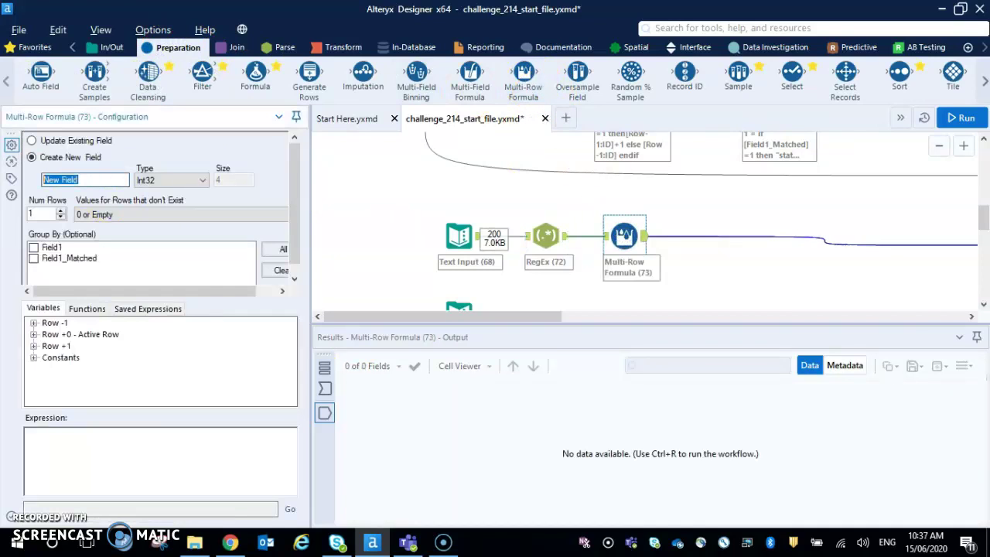
Set the ID expression to if [Field1_Matched]=1 then [Row-1:ID]+1 else [Row-1:ID] endif, then run the workflow and view the output
{"action": "left_click", "coordinate": [55, 450]}
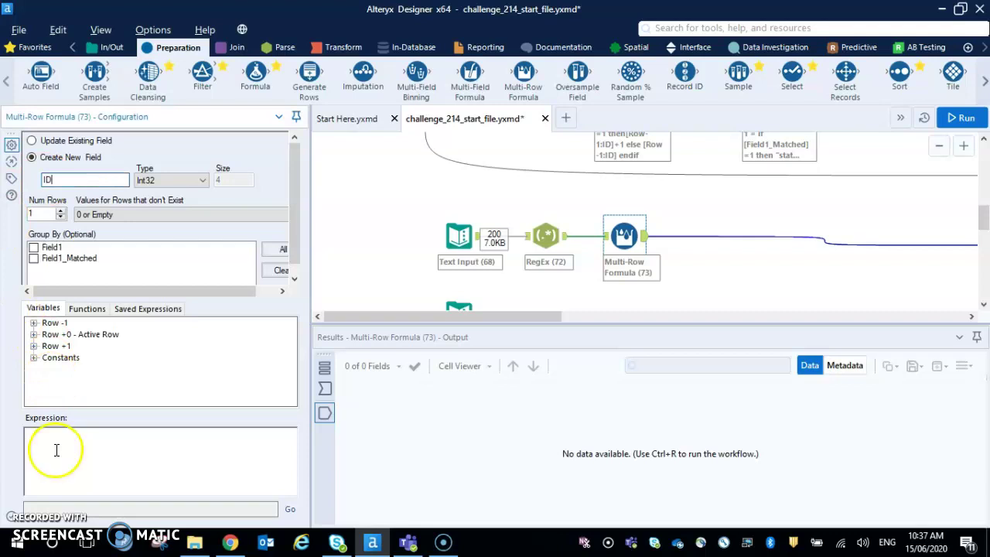
{"action": "type", "text": "if"}
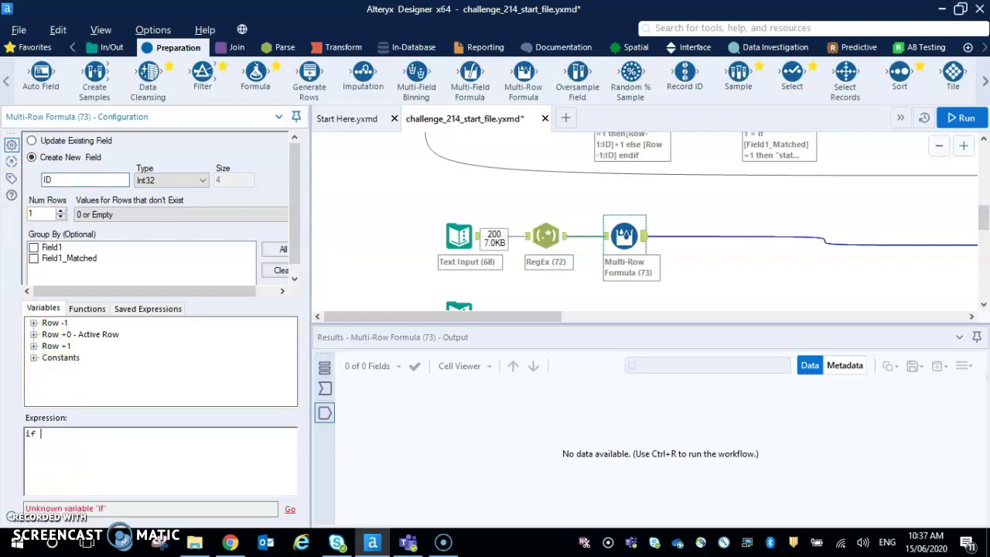
{"action": "left_click", "coordinate": [33, 334]}
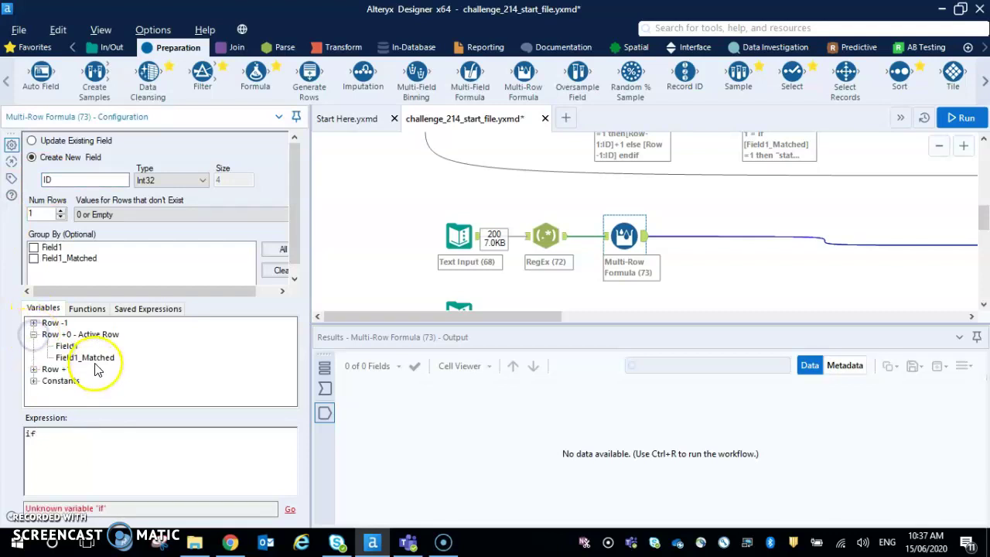
{"action": "double_click", "coordinate": [86, 357]}
{"action": "type", "text": "=1 then"}
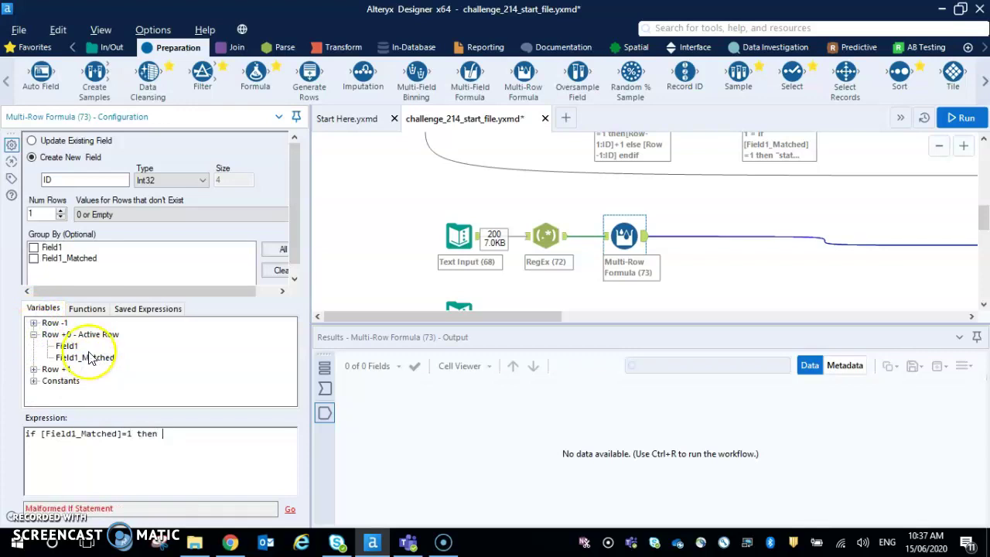
{"action": "left_click", "coordinate": [33, 323]}
{"action": "double_click", "coordinate": [77, 358]}
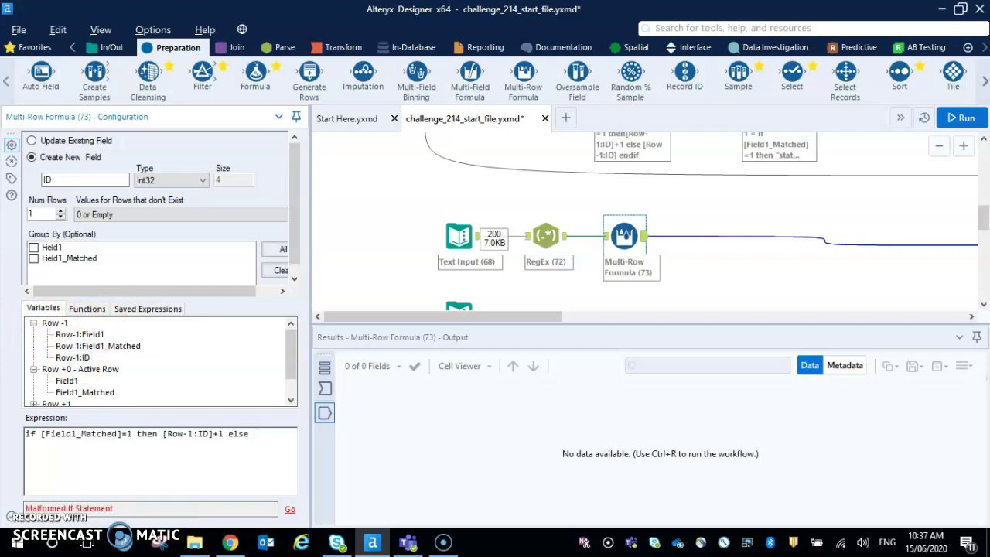
{"action": "double_click", "coordinate": [75, 359]}
{"action": "type", "text": "endif"}
{"action": "key", "text": "ctrl+r"}
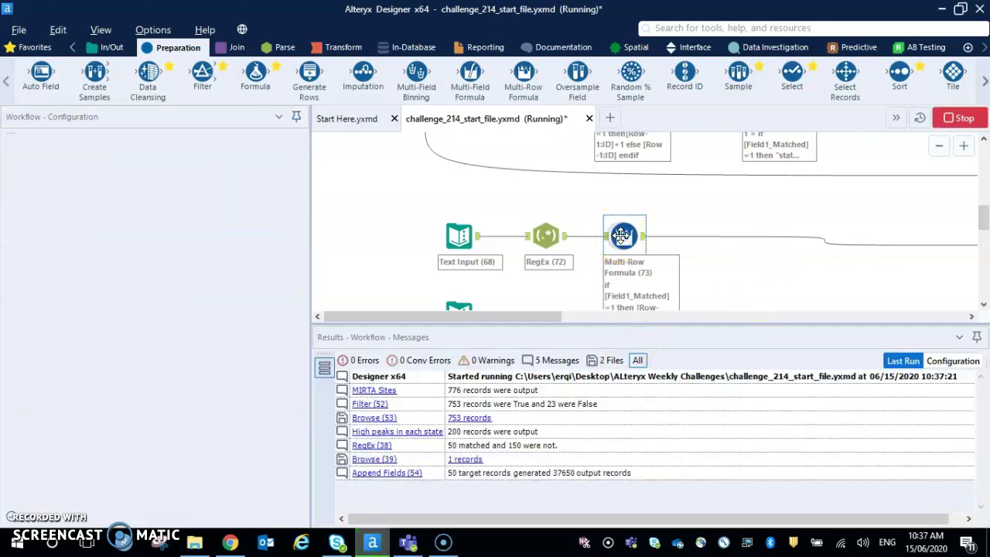
{"action": "left_click", "coordinate": [623, 236]}
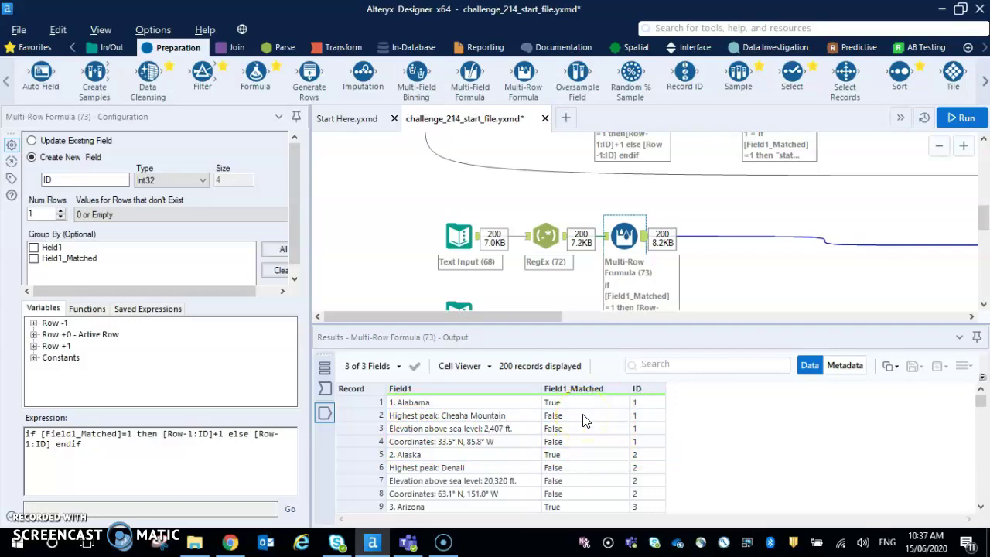
Insert a Text To Columns tool directly after the new Multi-Row Formula tool
{"action": "scroll", "coordinate": [665, 263], "scroll_direction": "up", "scroll_amount": 3}
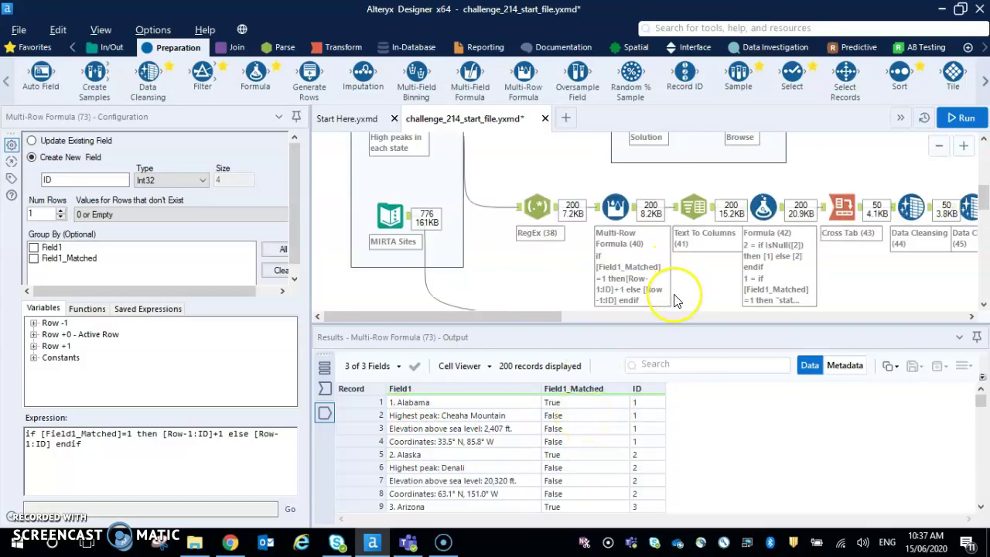
{"action": "scroll", "coordinate": [675, 301], "scroll_direction": "down", "scroll_amount": 2}
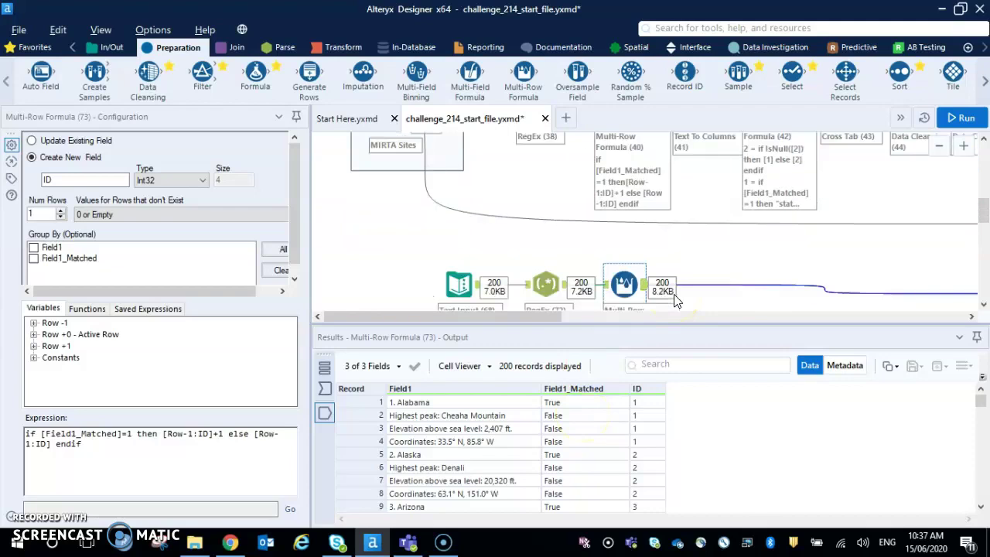
{"action": "left_click", "coordinate": [270, 48]}
{"action": "left_click_drag", "start_coordinate": [134, 71], "coordinate": [686, 282]}
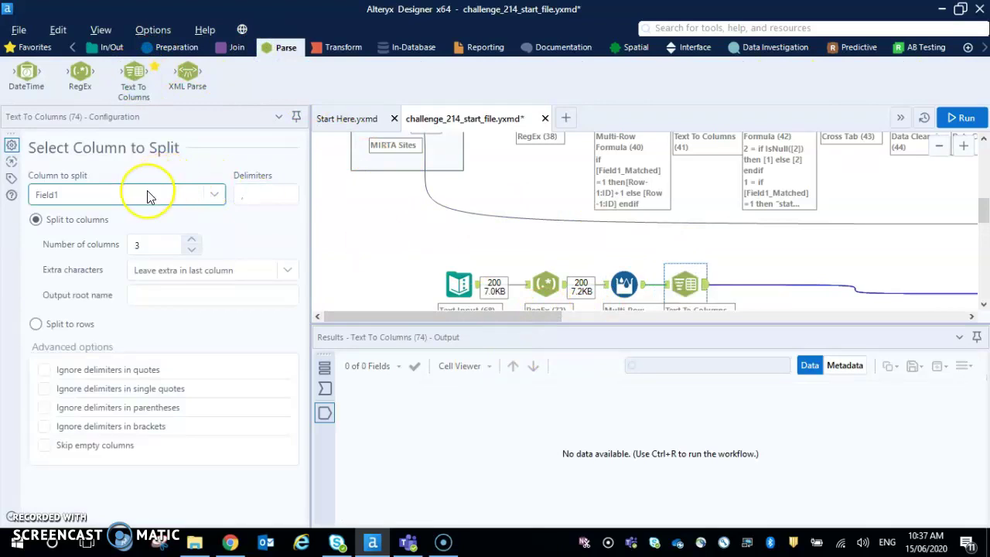
Set the Field1 split delimiter to a colon, try to set the number of columns to 2, and run the workflow
{"action": "left_click", "coordinate": [273, 198]}
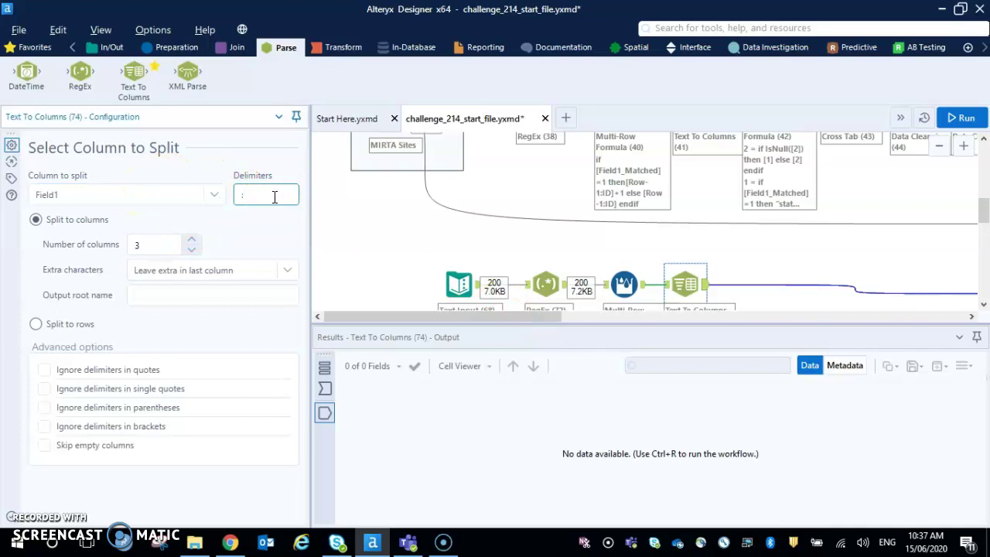
{"action": "left_click", "coordinate": [167, 252]}
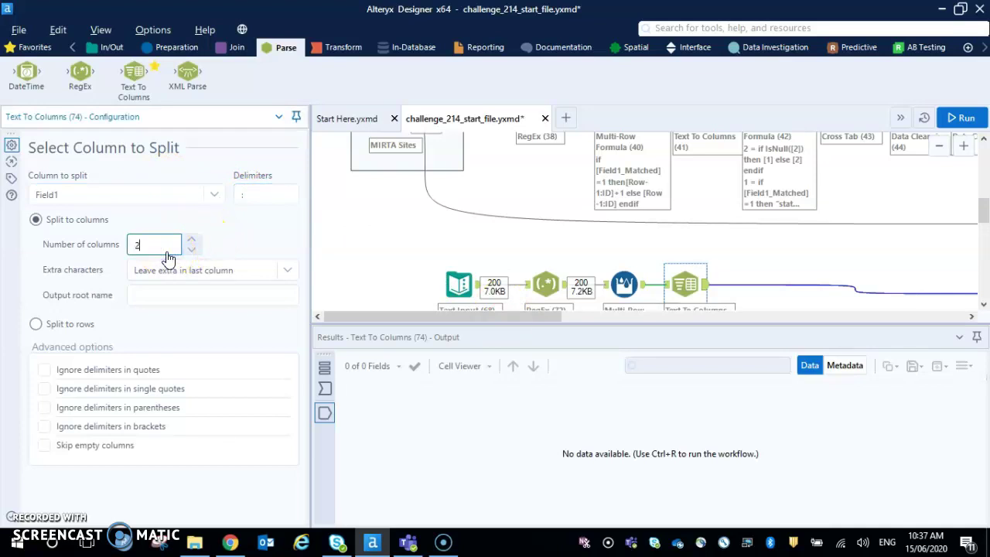
{"action": "key", "text": "ctrl+r"}
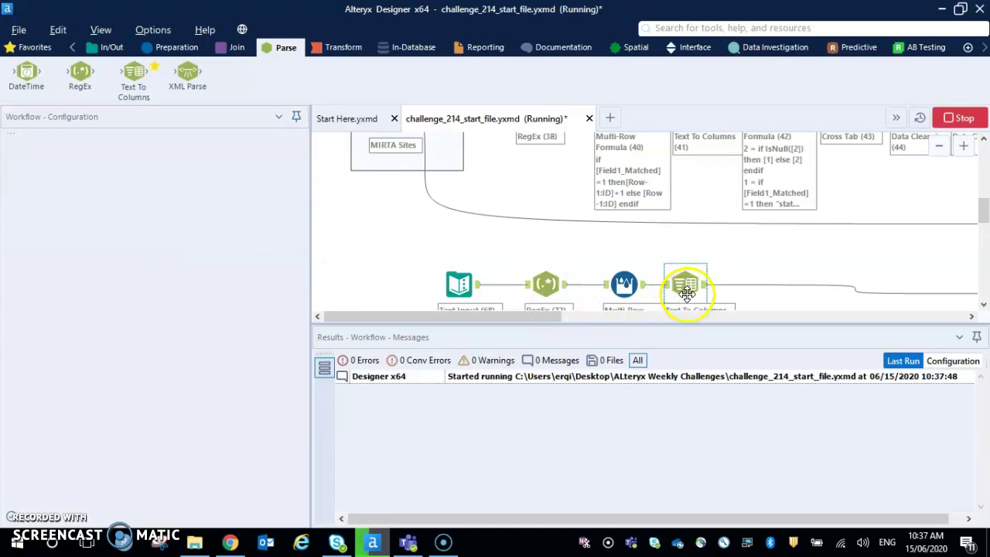
Insert a Formula tool between the new Text To Columns tool and the Browse tool
{"action": "left_click", "coordinate": [940, 146]}
{"action": "left_click", "coordinate": [939, 147]}
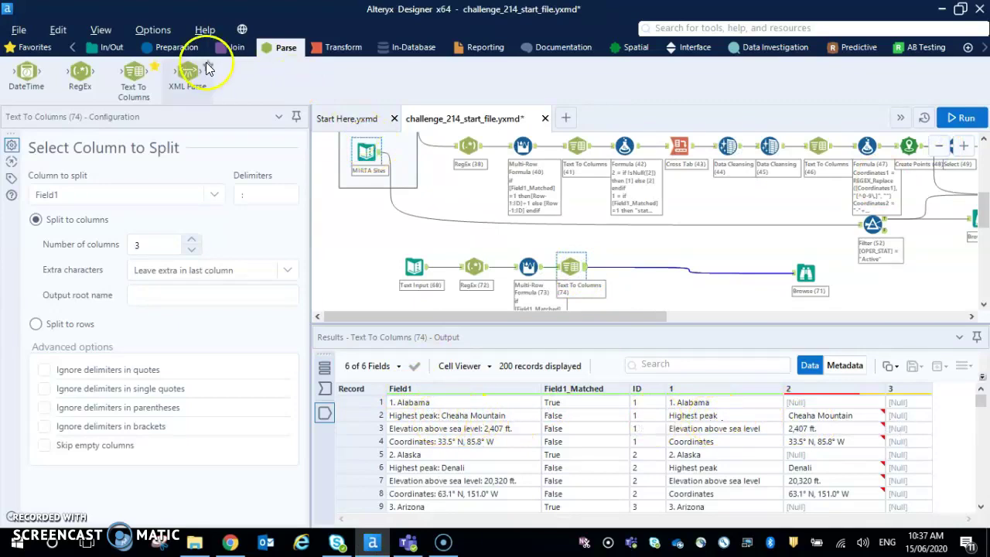
{"action": "left_click", "coordinate": [174, 48]}
{"action": "left_click_drag", "start_coordinate": [255, 75], "coordinate": [618, 263]}
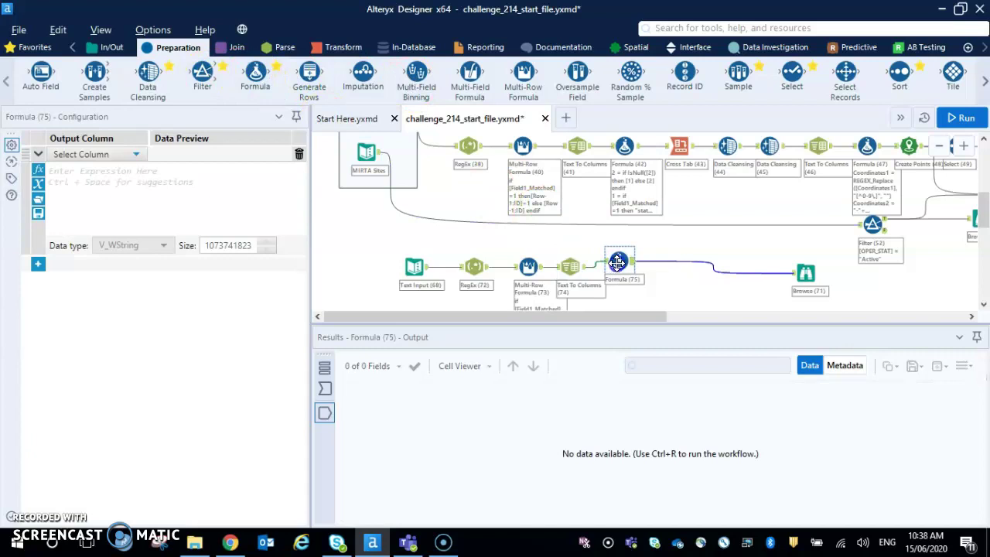
Choose column 2 as the new Formula tool's output column and display the tool's input data
{"action": "left_click", "coordinate": [122, 155]}
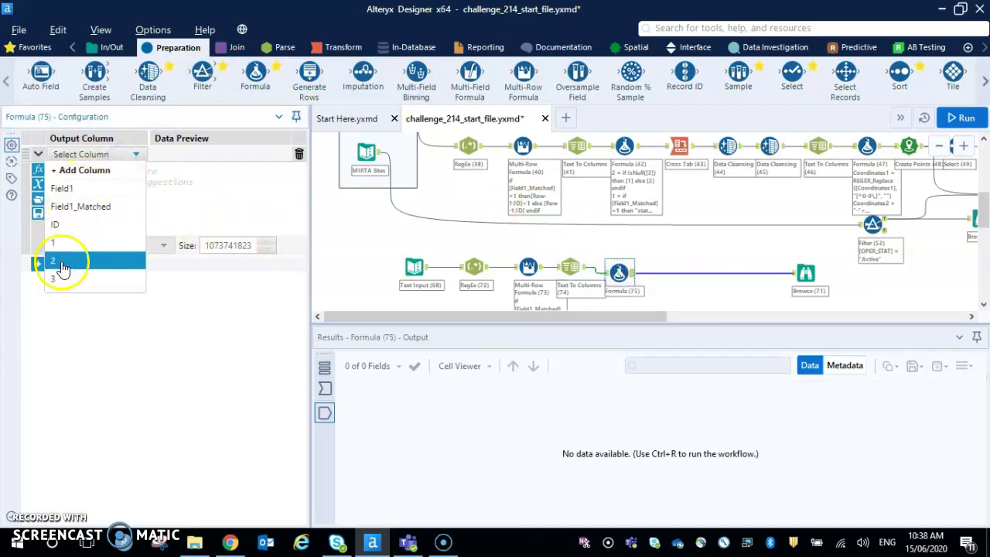
{"action": "left_click", "coordinate": [61, 264]}
{"action": "left_click", "coordinate": [321, 391]}
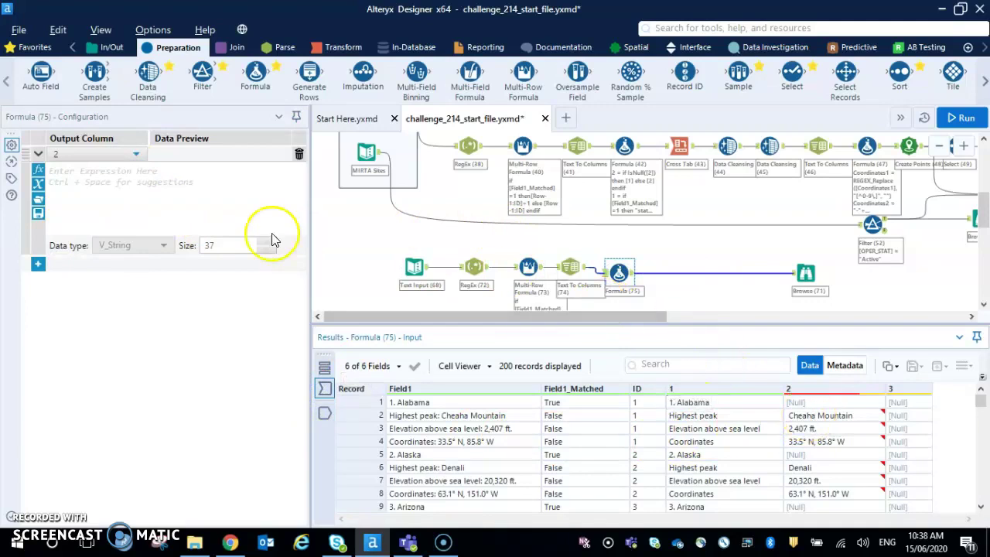
Set the column 2 expression to if IsNull([2]) then [1] else [2] endif, then run the workflow
{"action": "left_click", "coordinate": [160, 177]}
{"action": "type", "text": "if"}
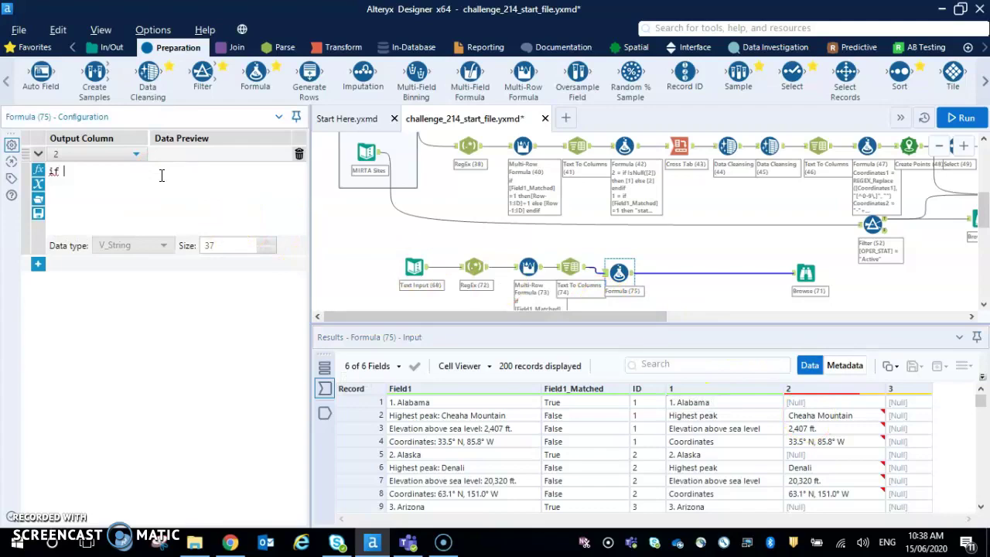
{"action": "type", "text": " is"}
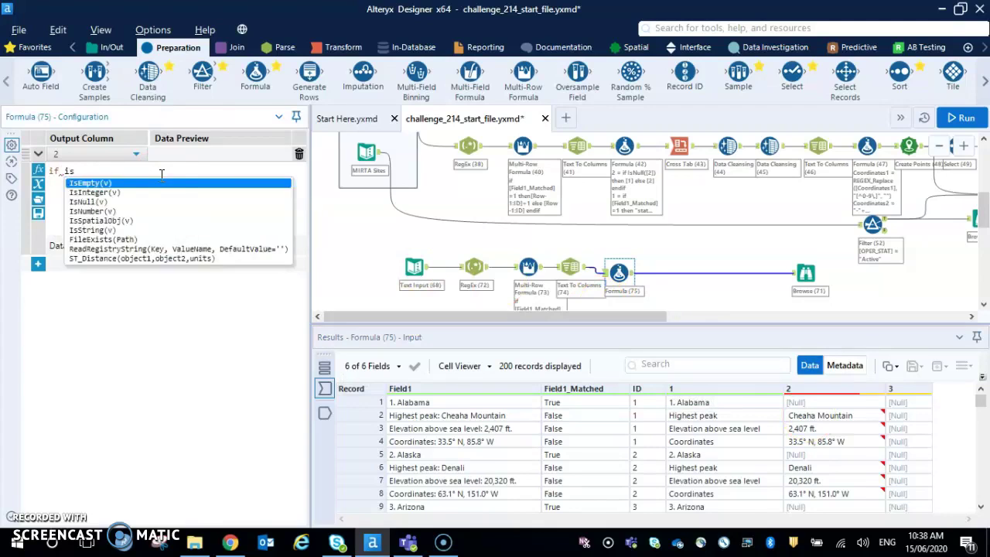
{"action": "left_click", "coordinate": [128, 202]}
{"action": "type", "text": "["}
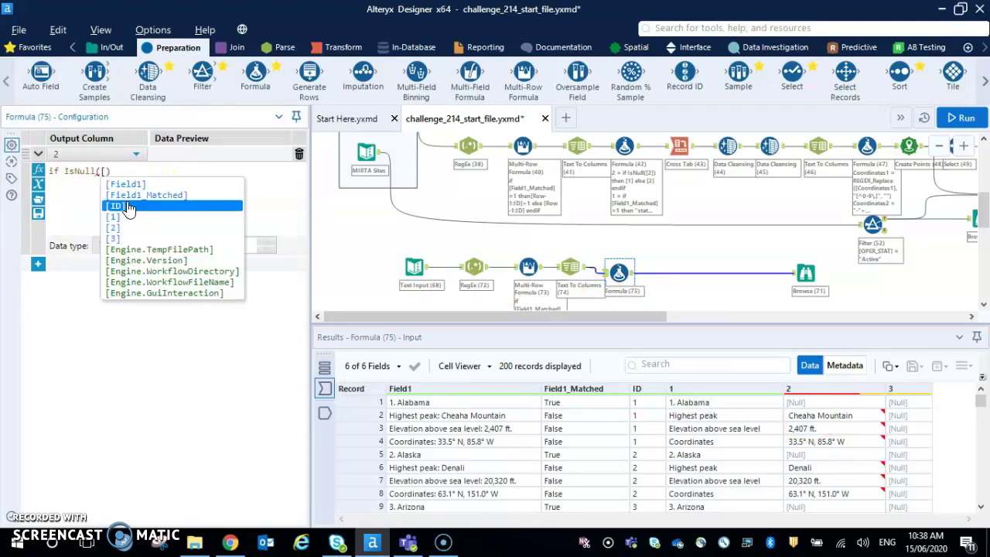
{"action": "key", "text": "Down"}
{"action": "key", "text": "Down"}
{"action": "key", "text": "Return"}
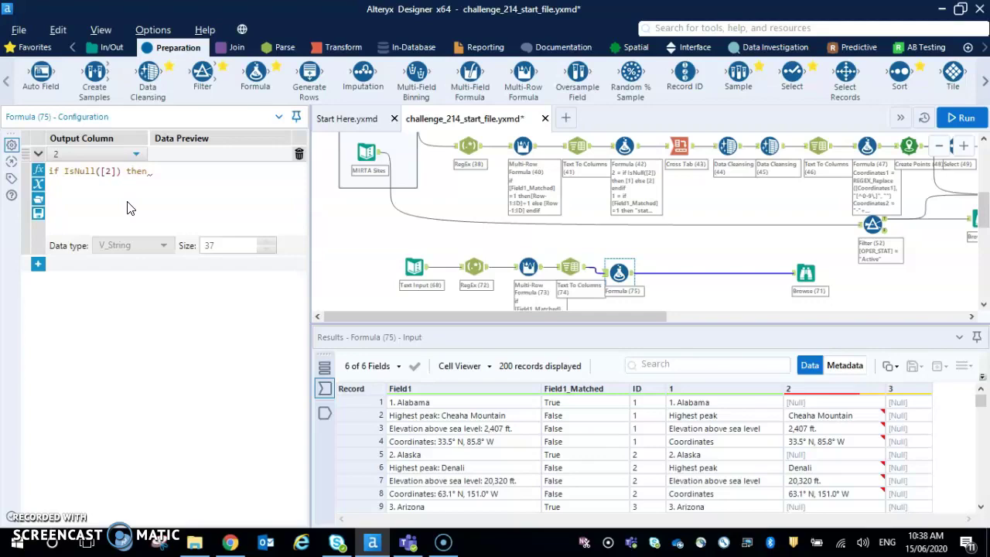
{"action": "type", "text": "["}
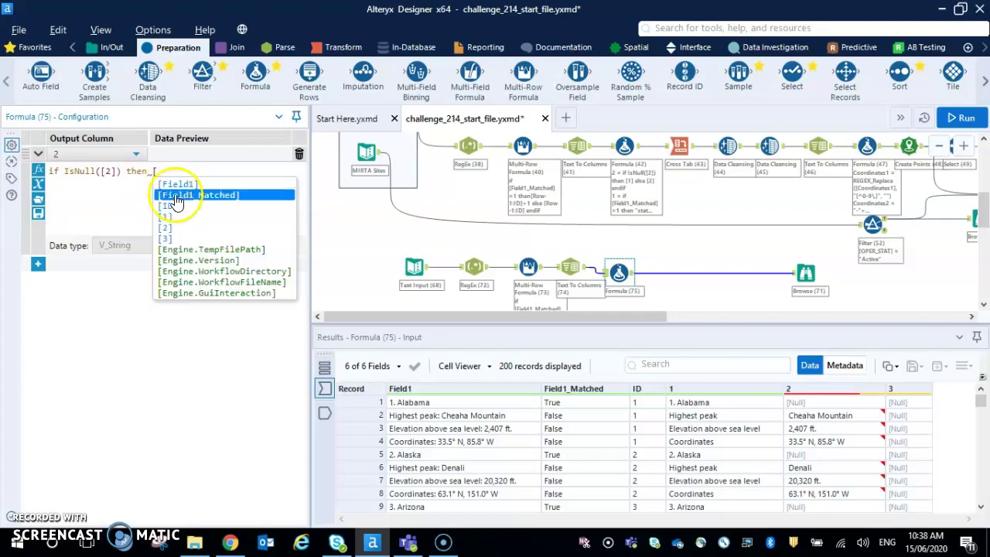
{"action": "left_click", "coordinate": [189, 223]}
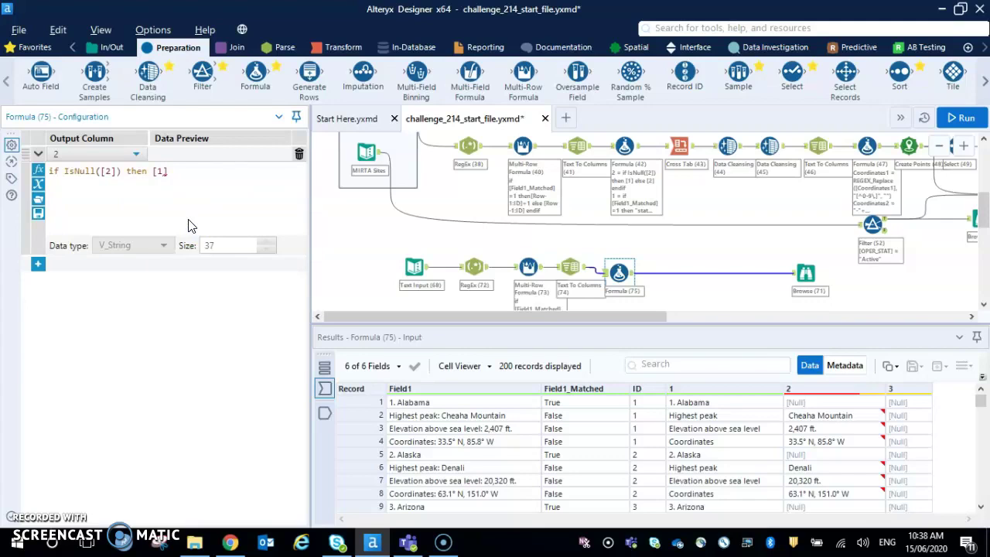
{"action": "type", "text": "else ["}
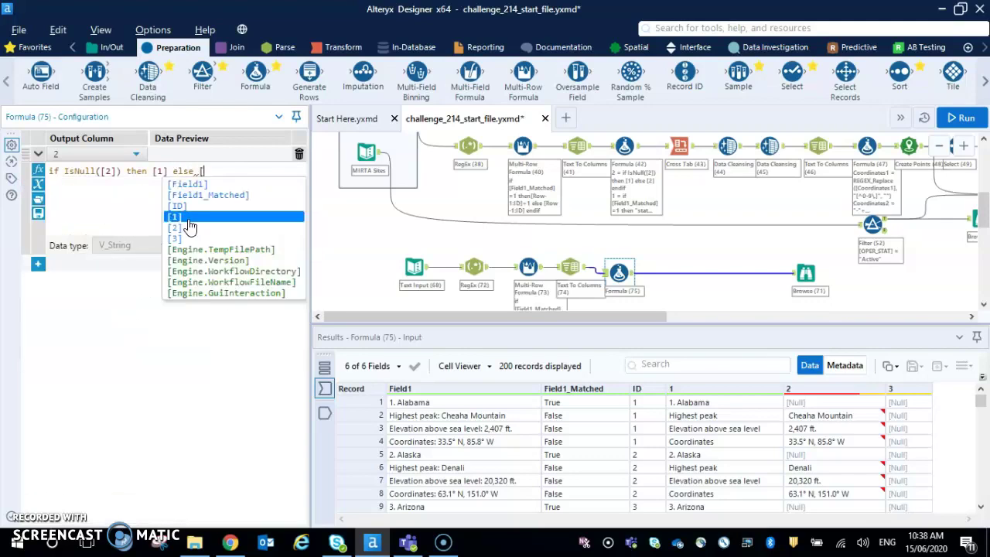
{"action": "left_click", "coordinate": [190, 228]}
{"action": "type", "text": "endif"}
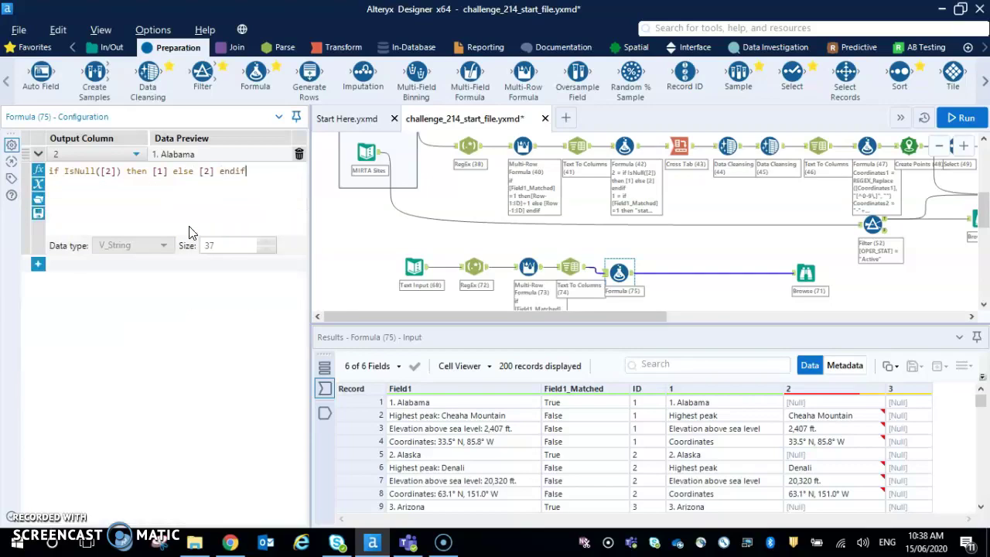
{"action": "key", "text": "ctrl+r"}
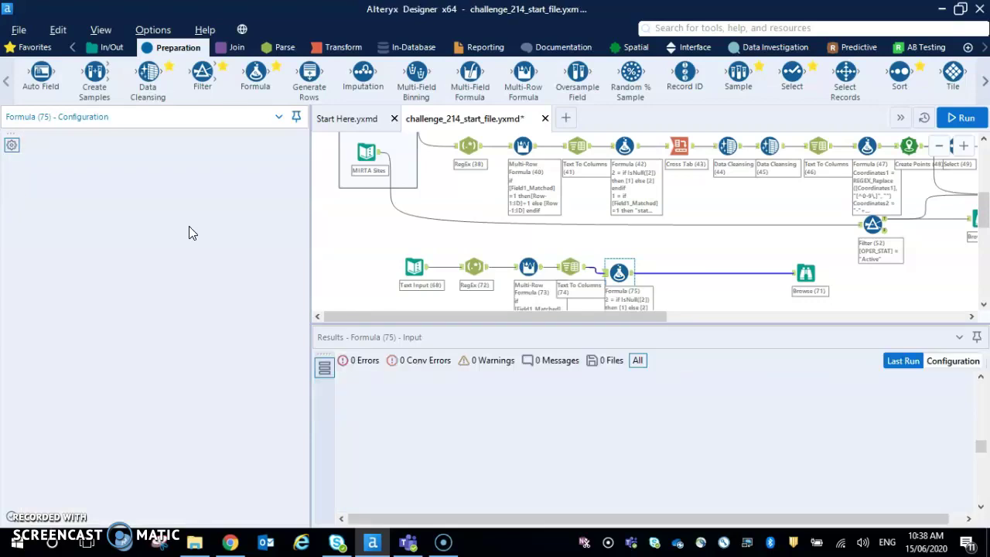
{"action": "left_click", "coordinate": [593, 293]}
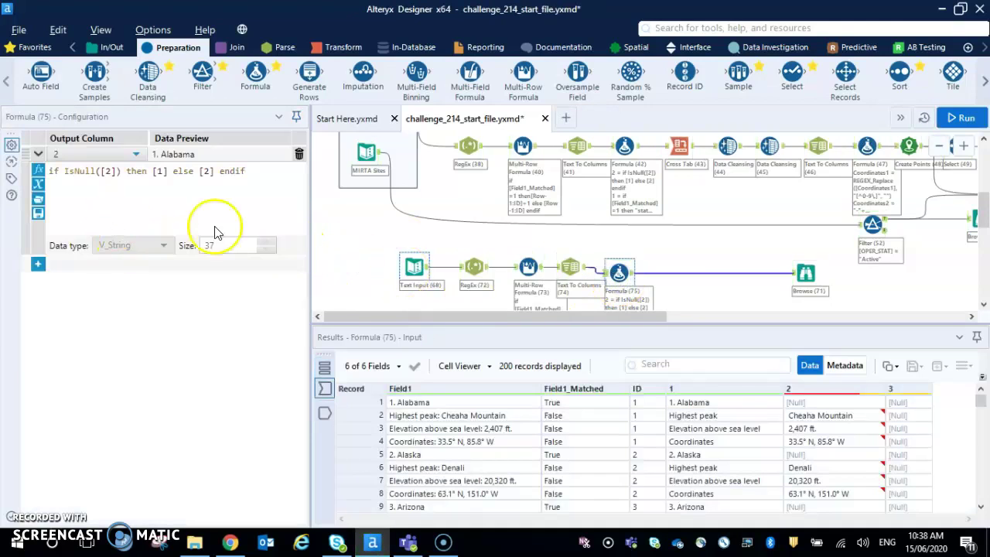
Add a second expression to the Formula tool with column 1 as its output column
{"action": "left_click", "coordinate": [39, 268]}
{"action": "left_click", "coordinate": [127, 264]}
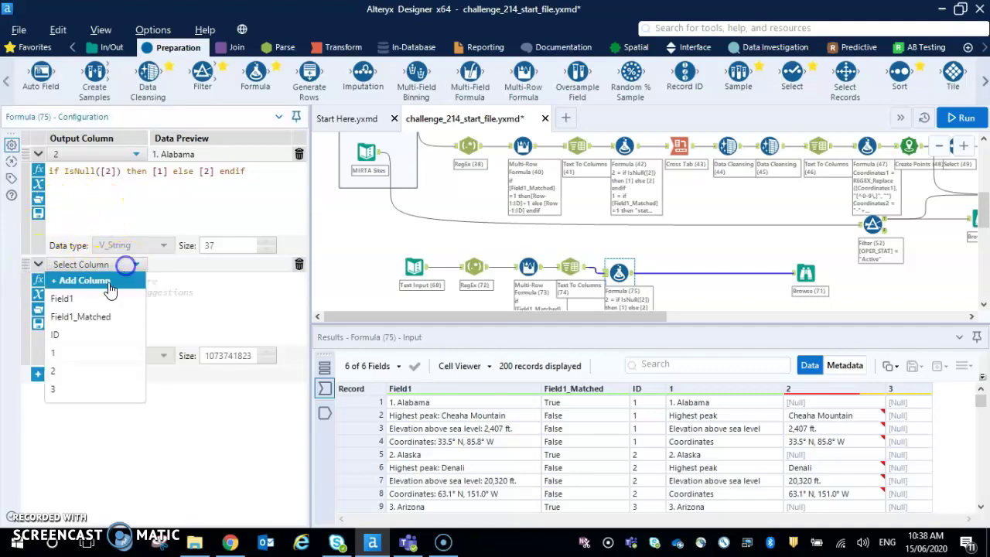
{"action": "left_click", "coordinate": [73, 355]}
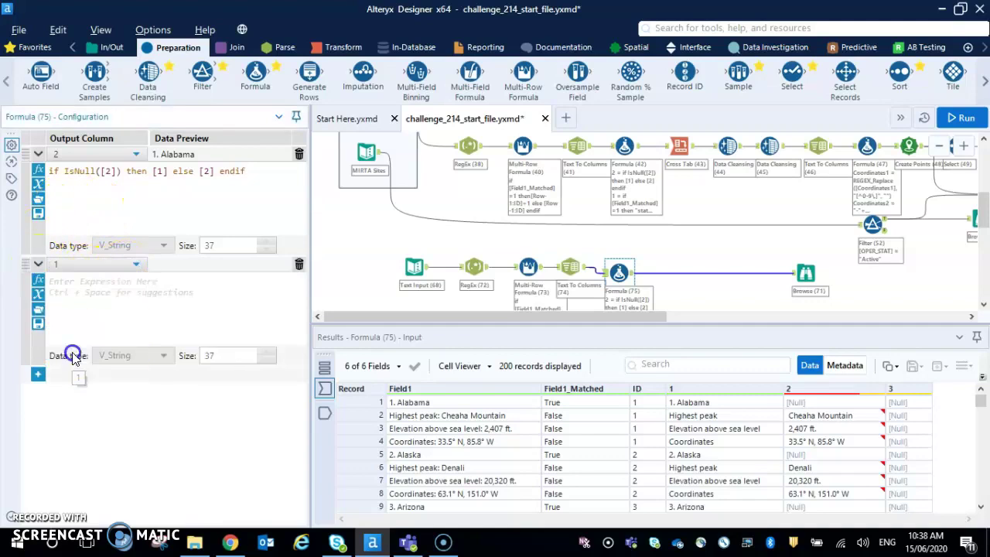
Set the column 1 expression to if IsNull([Field1_Matched]=1) then "State" else [1] endif, then run the workflow
{"action": "left_click", "coordinate": [100, 297]}
{"action": "type", "text": "if is"}
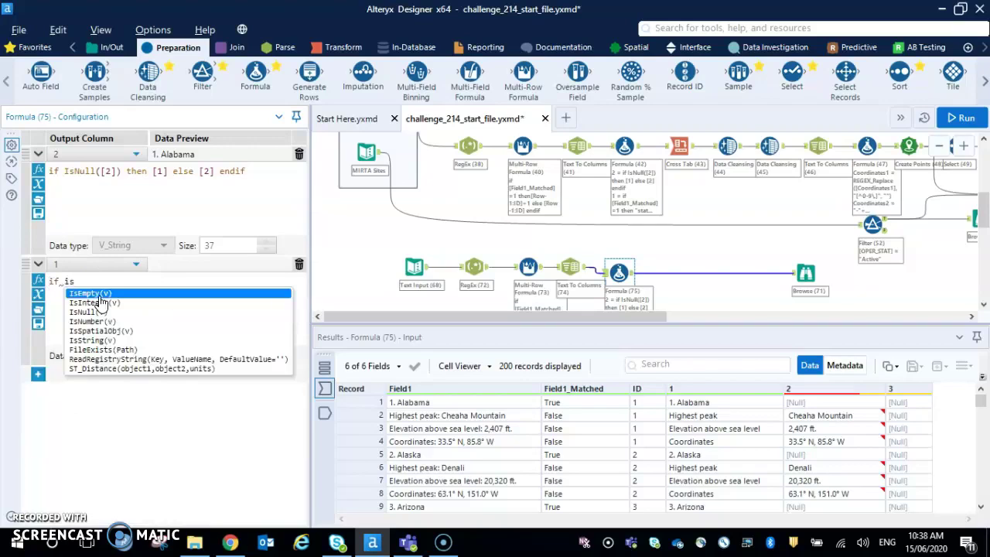
{"action": "double_click", "coordinate": [102, 313]}
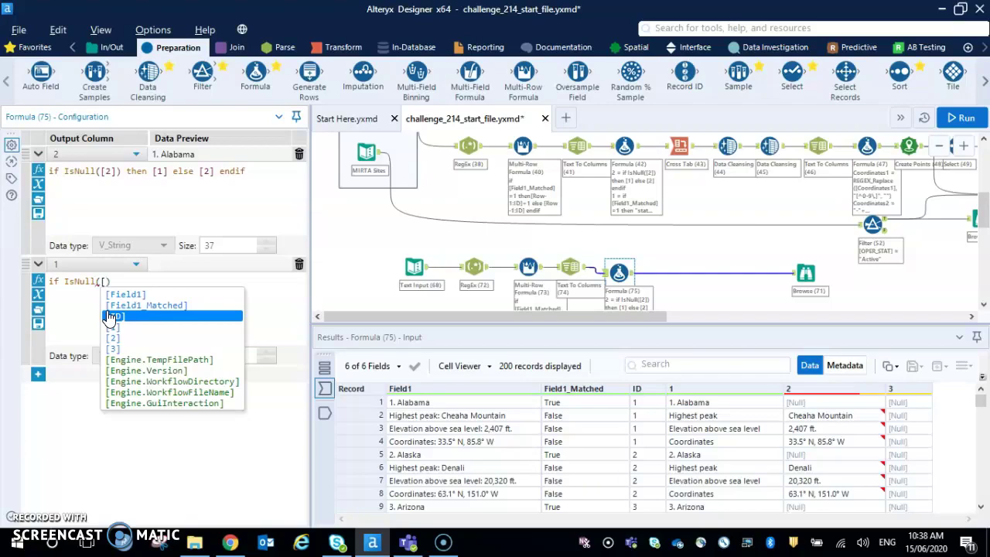
{"action": "left_click", "coordinate": [134, 308]}
{"action": "double_click", "coordinate": [135, 310]}
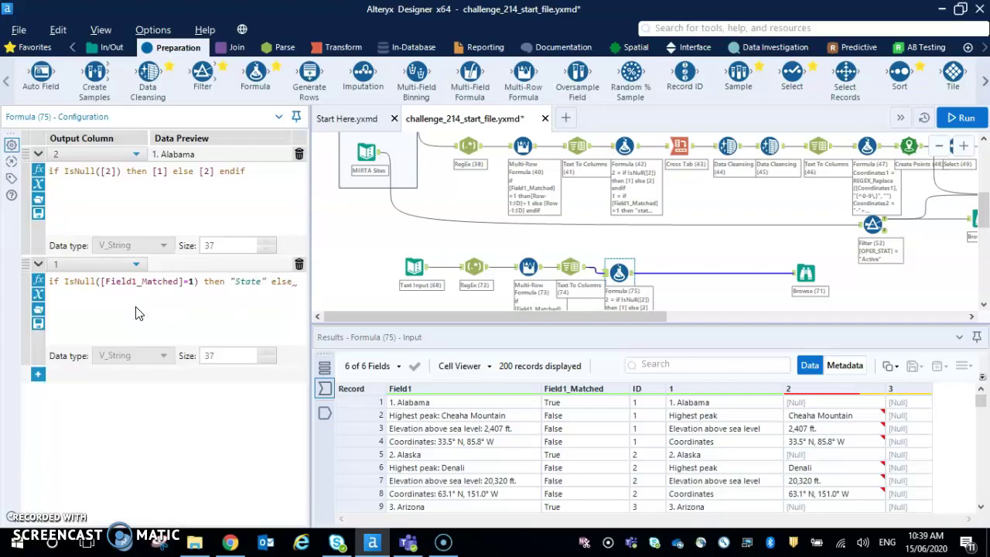
{"action": "type", "text": "[1] endif"}
{"action": "key", "text": "ctrl+r"}
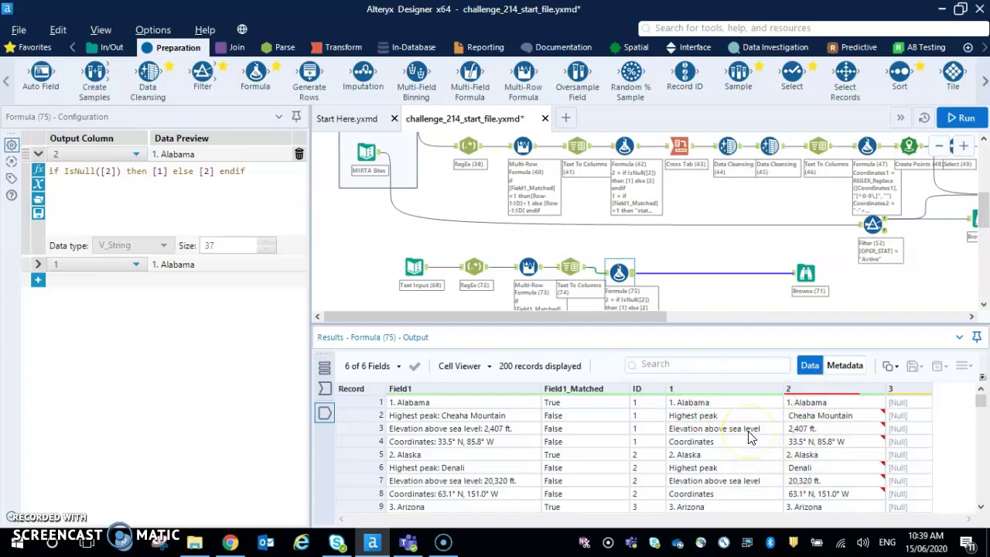
Compare the new column 1 expression with the one in the finished workflow's Formula tool (42)
{"action": "left_click", "coordinate": [38, 264]}
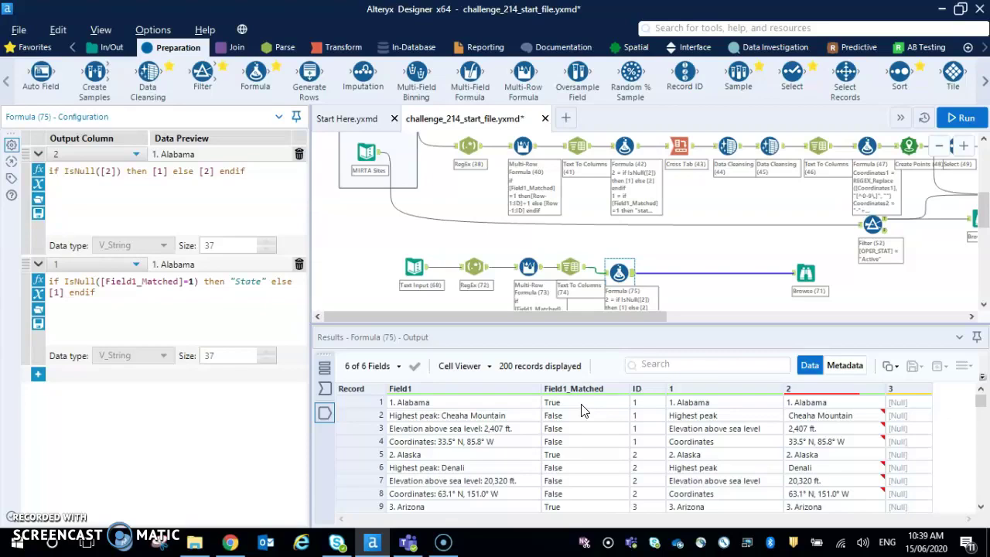
{"action": "left_click", "coordinate": [626, 147]}
{"action": "left_click", "coordinate": [619, 272]}
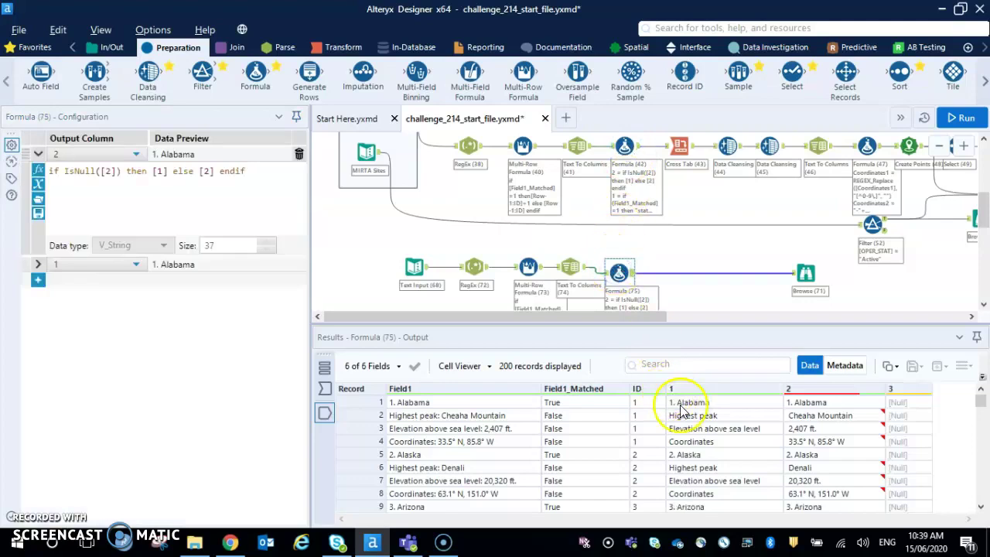
{"action": "left_click", "coordinate": [37, 264]}
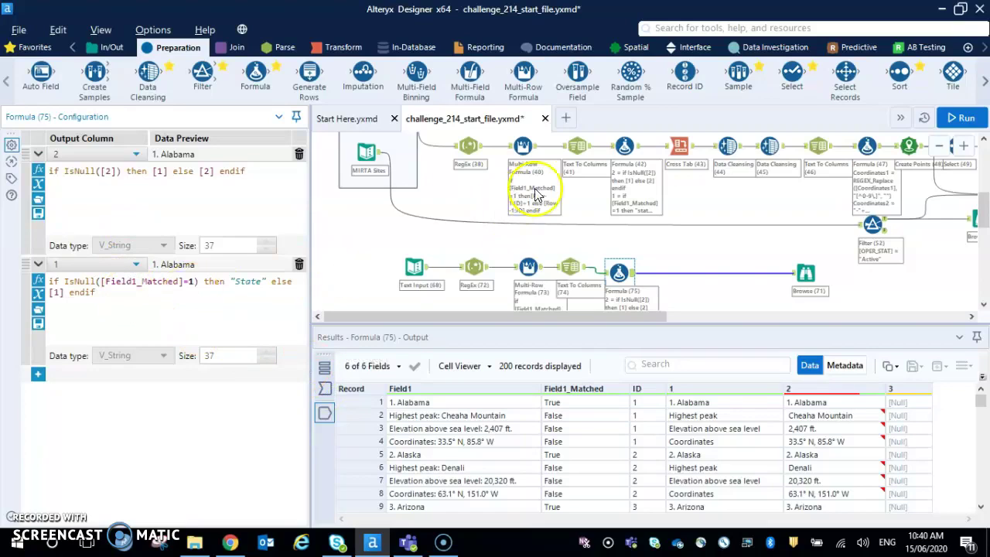
{"action": "left_click", "coordinate": [624, 147]}
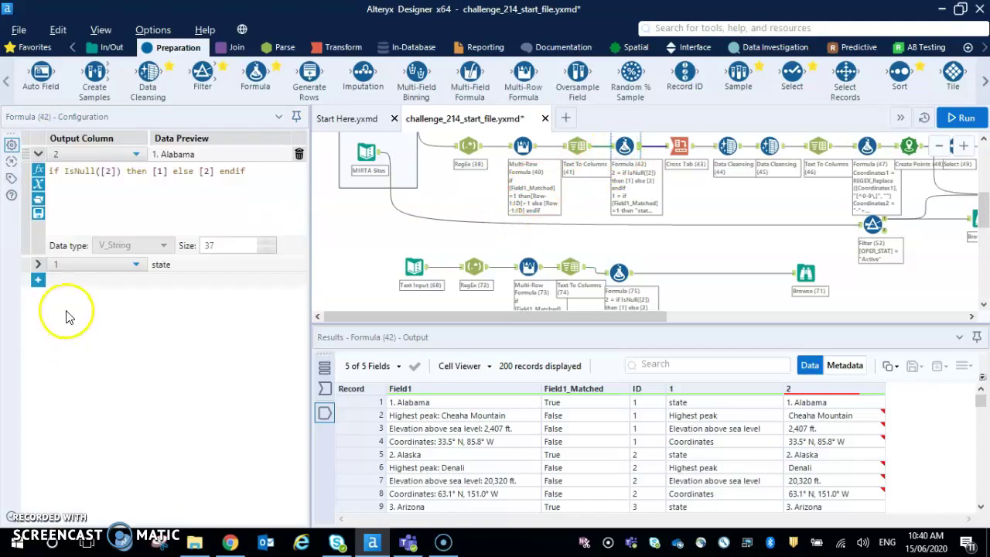
{"action": "left_click", "coordinate": [38, 263]}
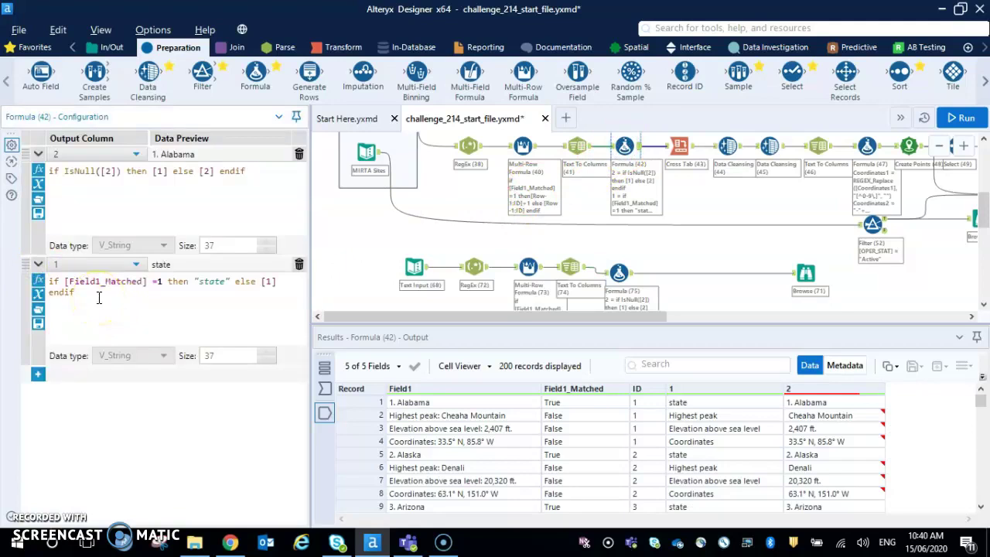
Remove the IsNull function and its parentheses from the new Formula tool's column 1 expression, leaving the condition [Field1_Matched]=1
{"action": "left_click", "coordinate": [622, 271]}
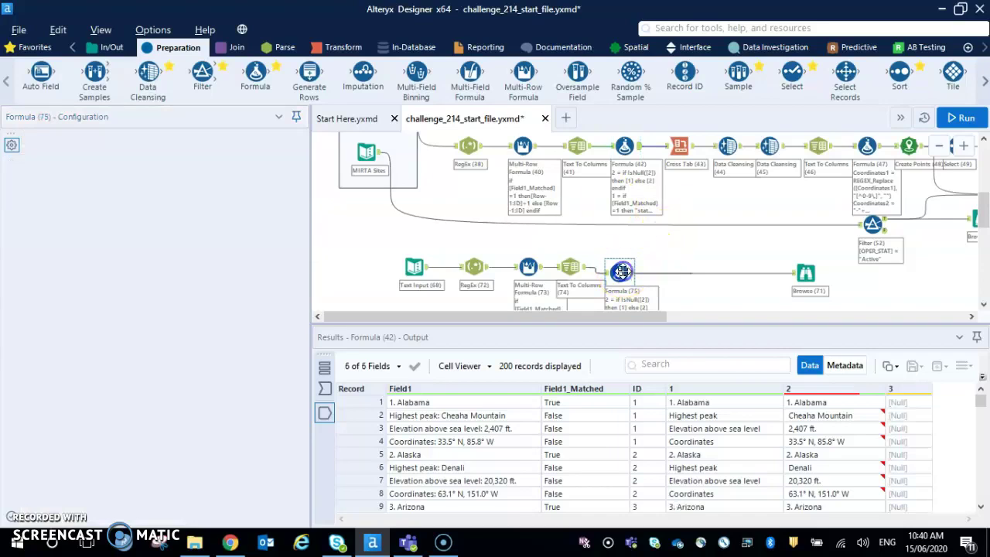
{"action": "left_click", "coordinate": [38, 264]}
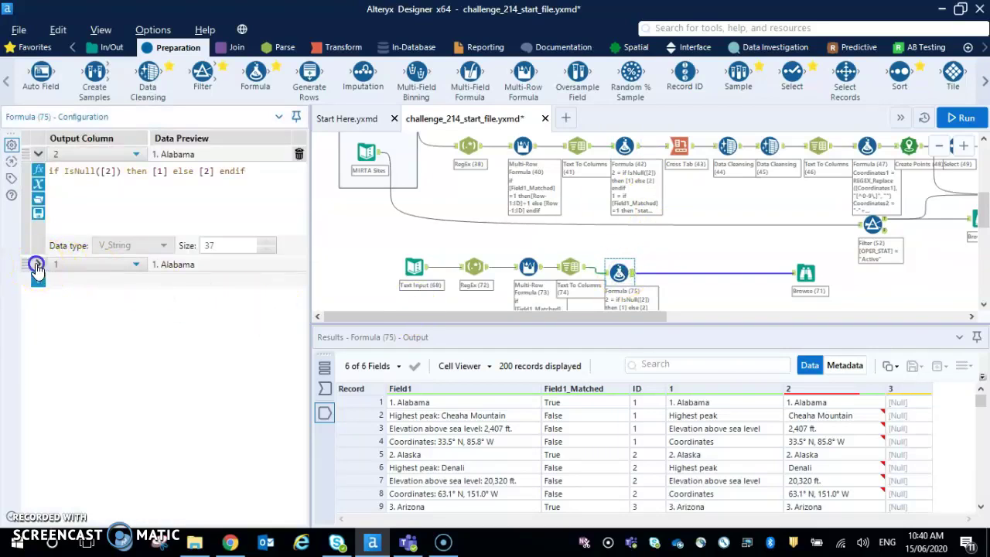
{"action": "left_click", "coordinate": [114, 300]}
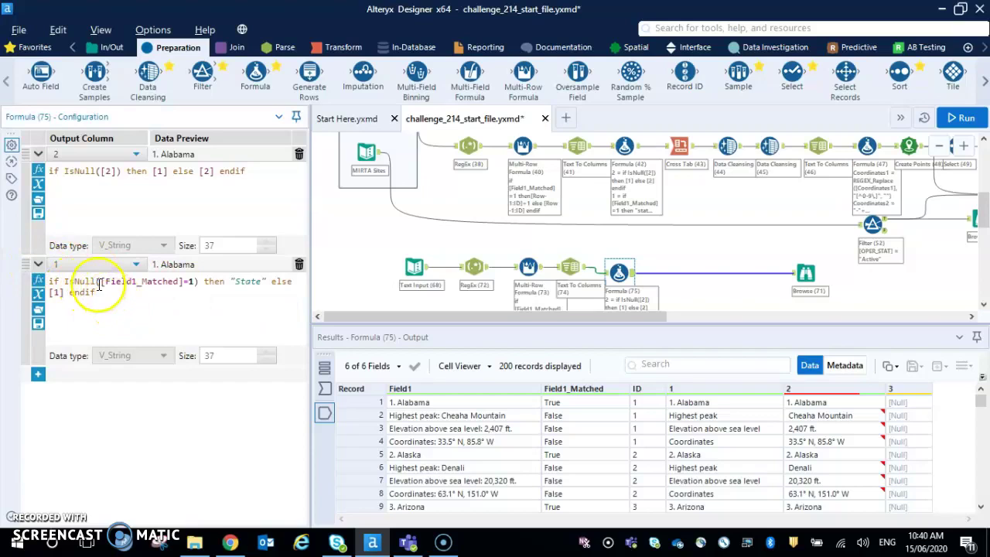
{"action": "key", "text": "BackSpace"}
{"action": "key", "text": "BackSpace"}
{"action": "key", "text": "BackSpace"}
{"action": "key", "text": "BackSpace"}
{"action": "key", "text": "BackSpace"}
{"action": "key", "text": "BackSpace"}
{"action": "key", "text": "BackSpace"}
{"action": "left_click", "coordinate": [167, 283]}
{"action": "key", "text": "BackSpace"}
Run the workflow and look through the new Formula tool's output records
{"action": "key", "text": "ctrl+r"}
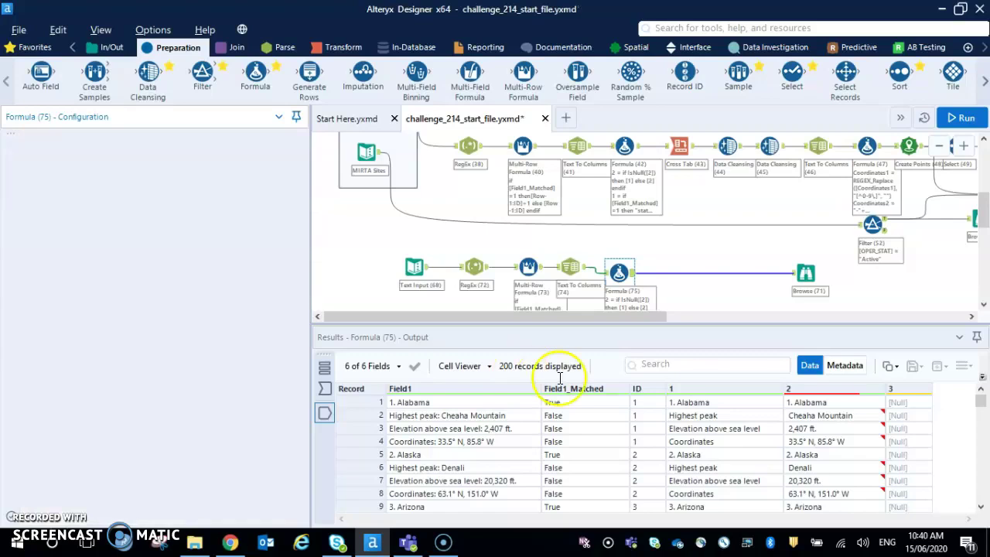
{"action": "left_click", "coordinate": [608, 295]}
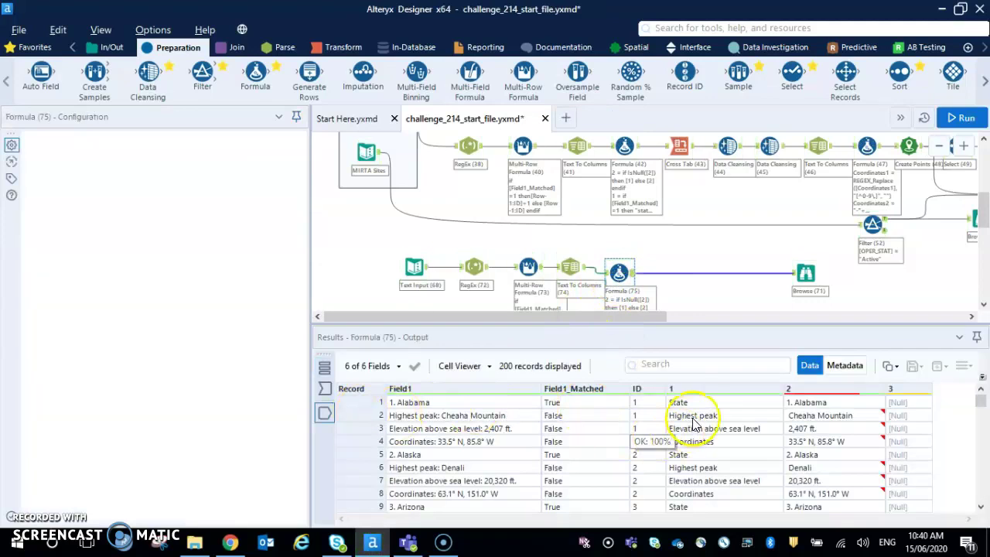
{"action": "scroll", "coordinate": [728, 426], "scroll_direction": "down", "scroll_amount": 10}
{"action": "scroll", "coordinate": [745, 430], "scroll_direction": "up", "scroll_amount": 10}
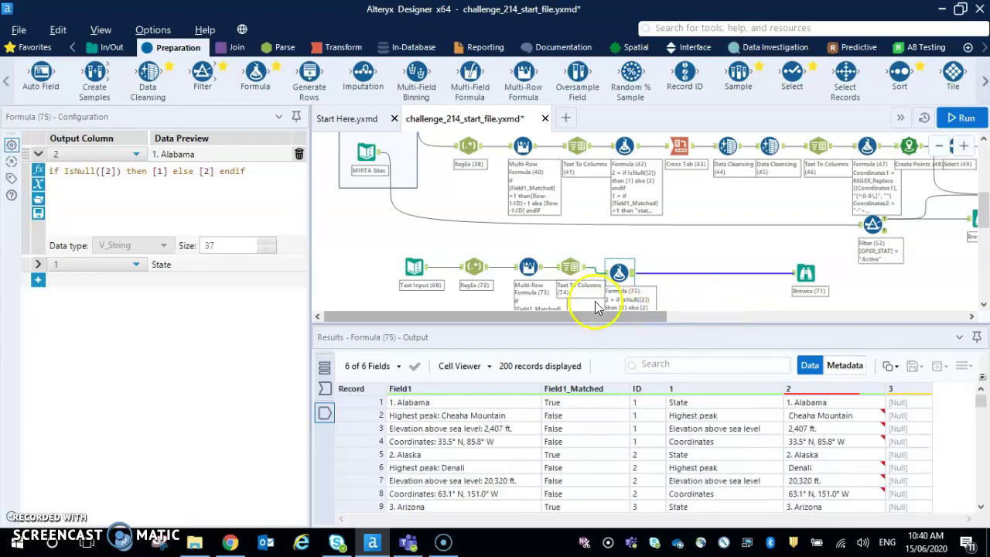
Try to set the new Text To Columns tool's number of columns to 2, run the workflow and recheck the tool
{"action": "left_click", "coordinate": [572, 269]}
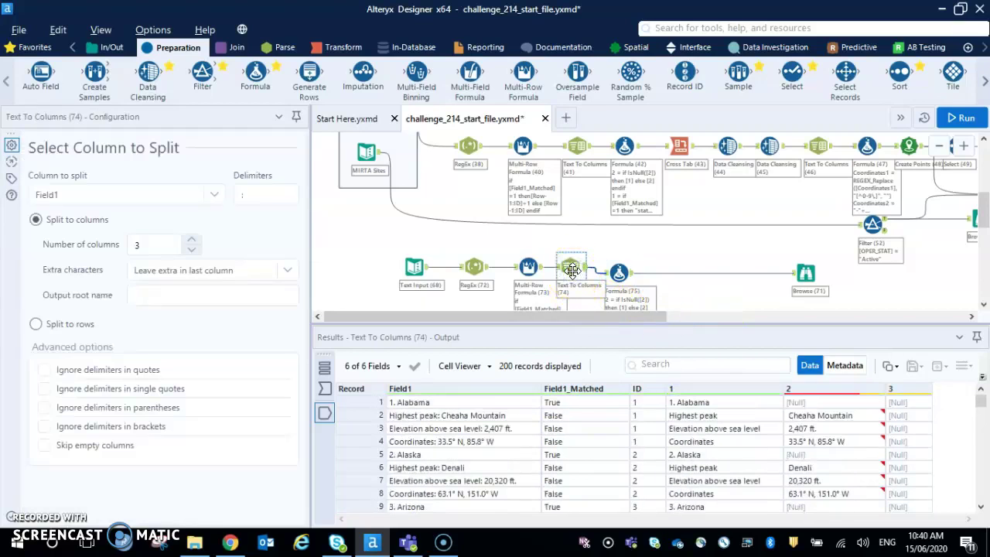
{"action": "left_click", "coordinate": [152, 246]}
{"action": "type", "text": "2"}
{"action": "key", "text": "ctrl+r"}
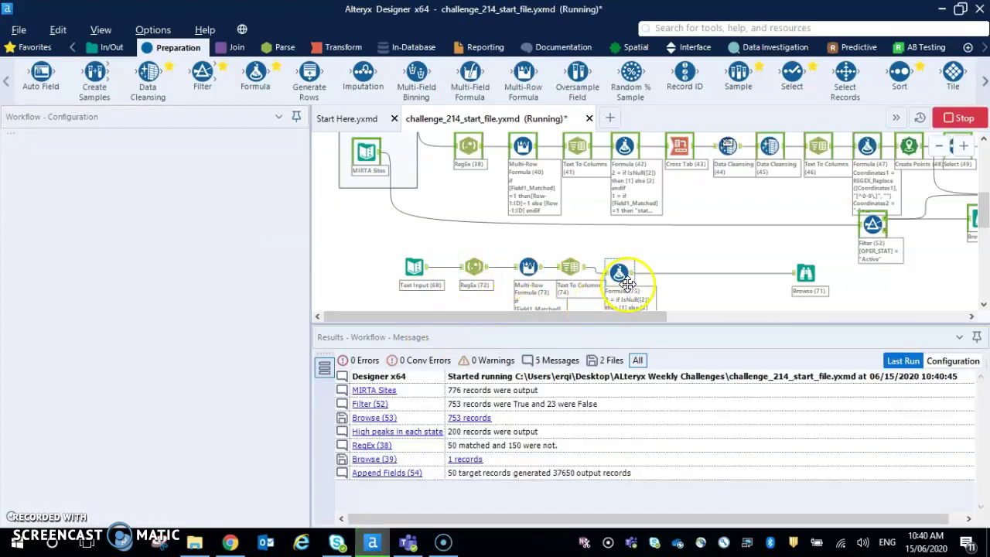
{"action": "left_click", "coordinate": [619, 279]}
{"action": "left_click", "coordinate": [584, 296]}
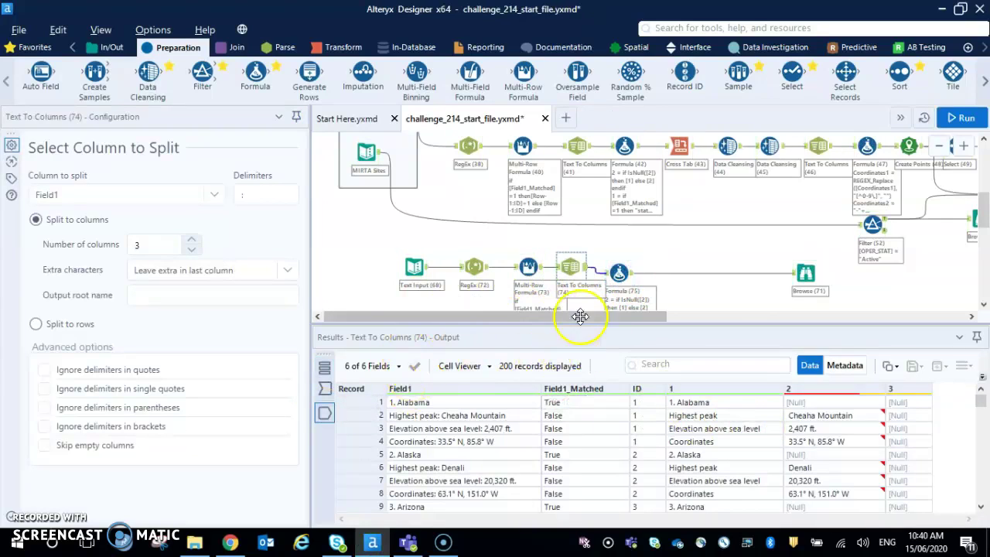
Retry changing the number of columns in the new Text To Columns tool and rerun the workflow
{"action": "left_click", "coordinate": [163, 246]}
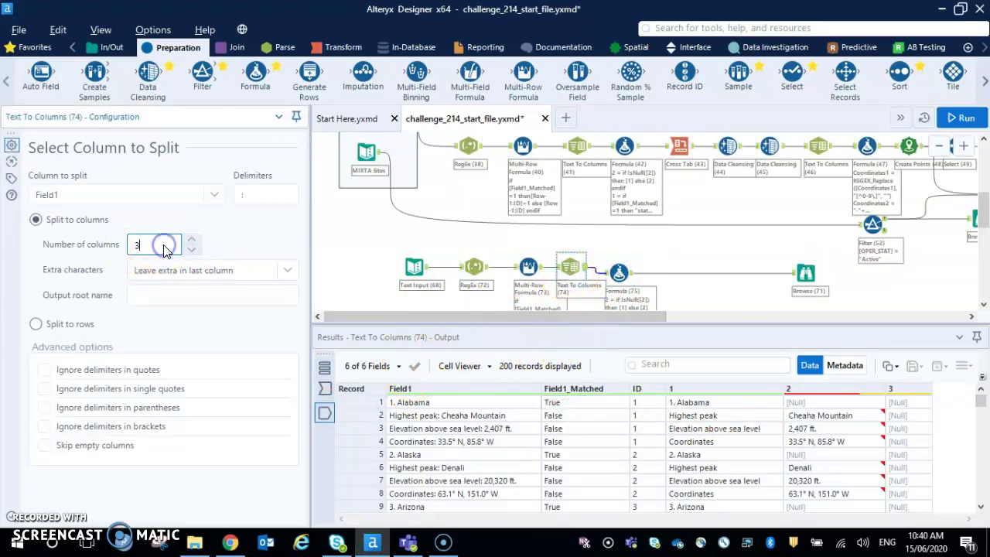
{"action": "left_click", "coordinate": [973, 124]}
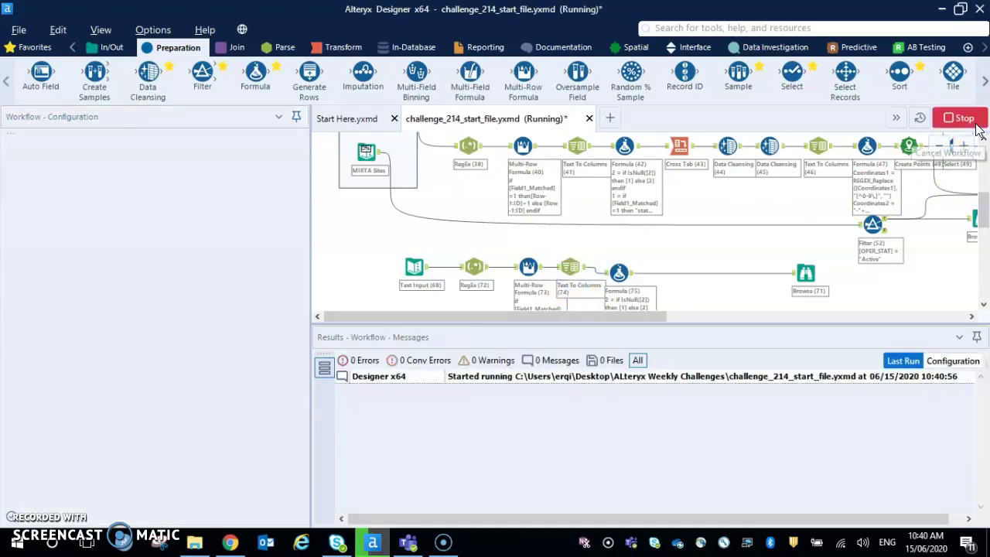
{"action": "left_click", "coordinate": [570, 267]}
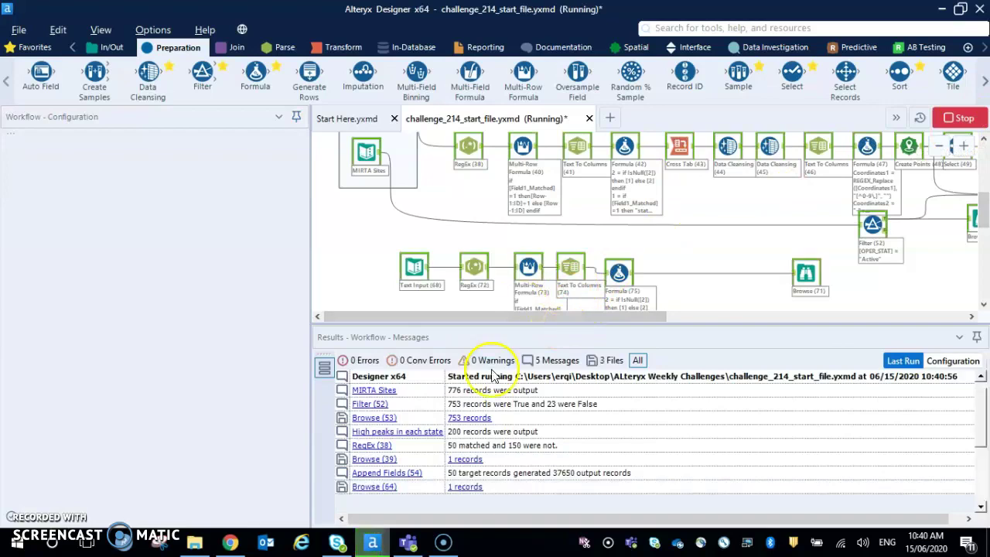
Check the new Formula tool's output, then insert a Cross Tab tool between it and the Browse tool
{"action": "left_click", "coordinate": [620, 272]}
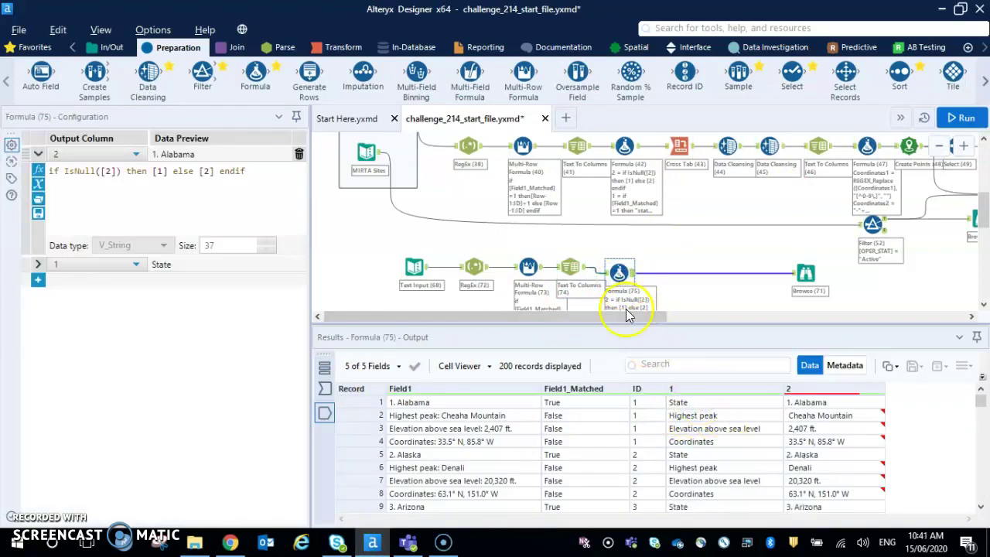
{"action": "left_click", "coordinate": [339, 49]}
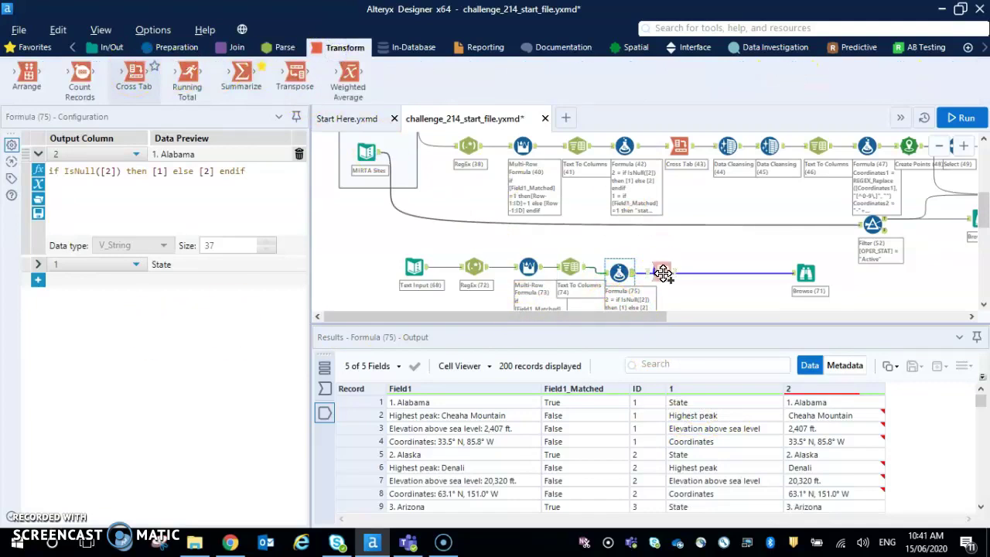
{"action": "left_click_drag", "start_coordinate": [663, 277], "coordinate": [660, 279]}
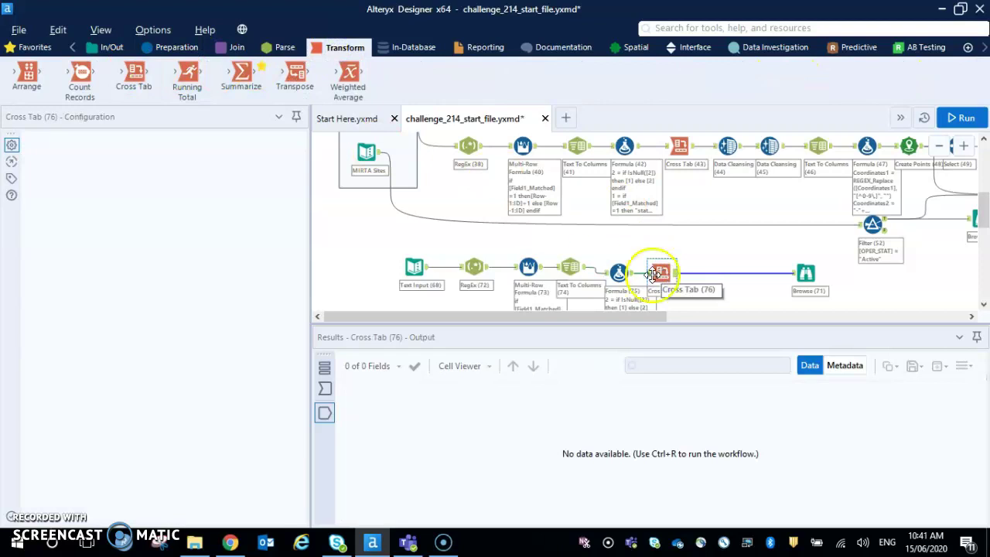
Configure the new Cross Tab to group by ID, with column 1 as headers and column 2 as values, and run the workflow
{"action": "left_click", "coordinate": [51, 274]}
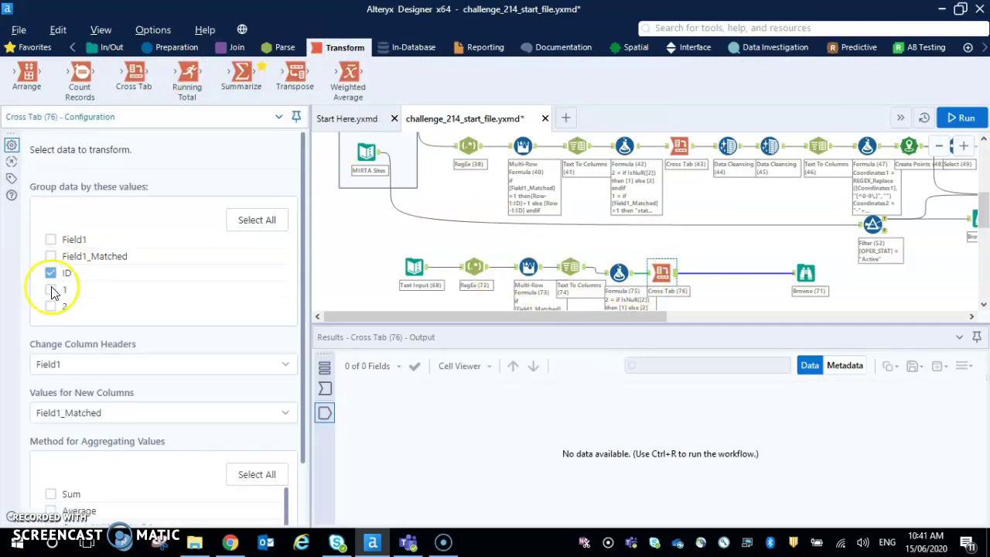
{"action": "left_click", "coordinate": [84, 369]}
{"action": "left_click", "coordinate": [92, 458]}
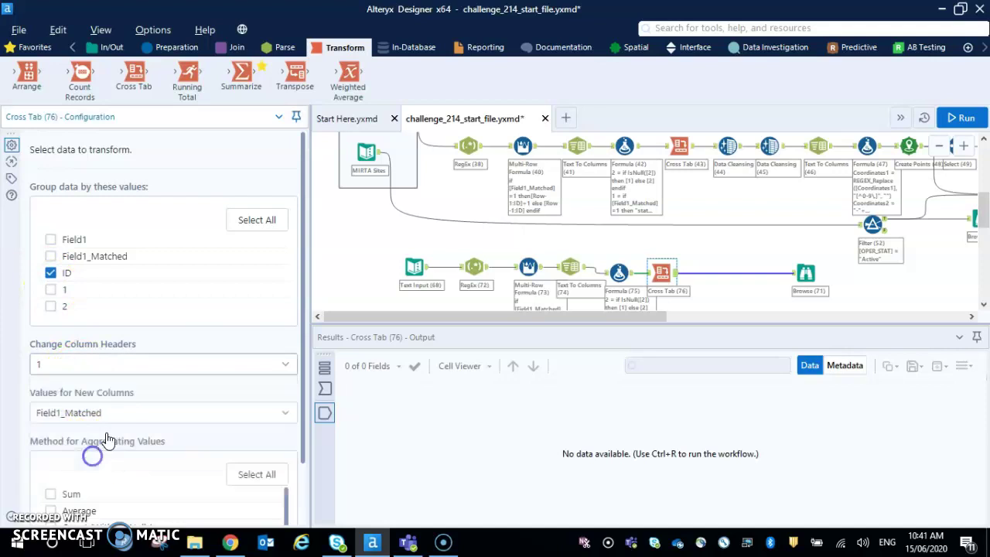
{"action": "left_click", "coordinate": [113, 414]}
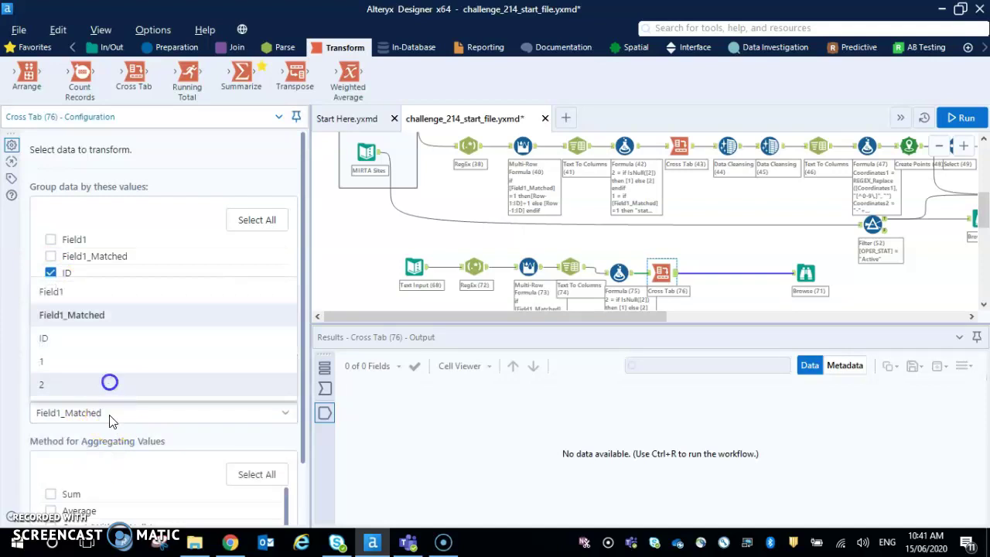
{"action": "left_click", "coordinate": [109, 382]}
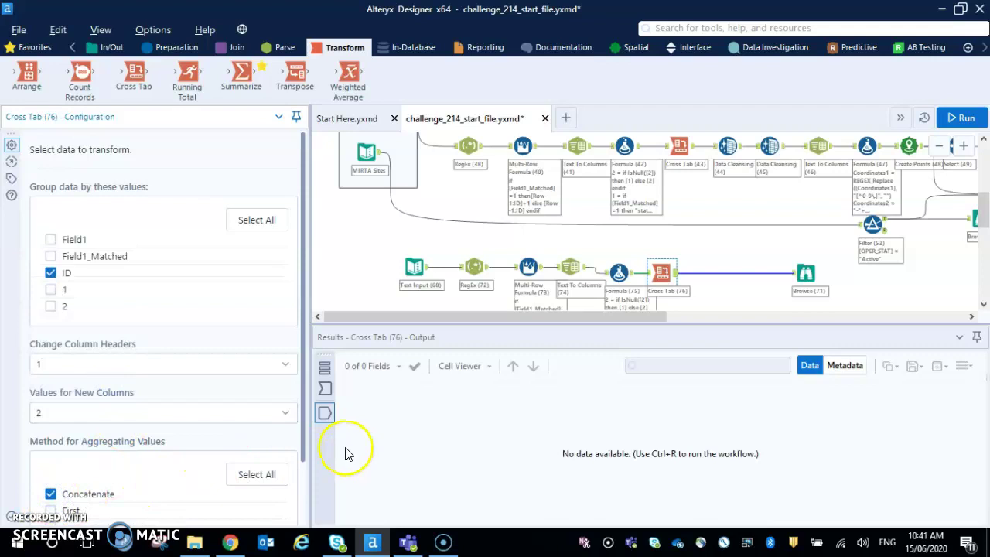
{"action": "key", "text": "ctrl+r"}
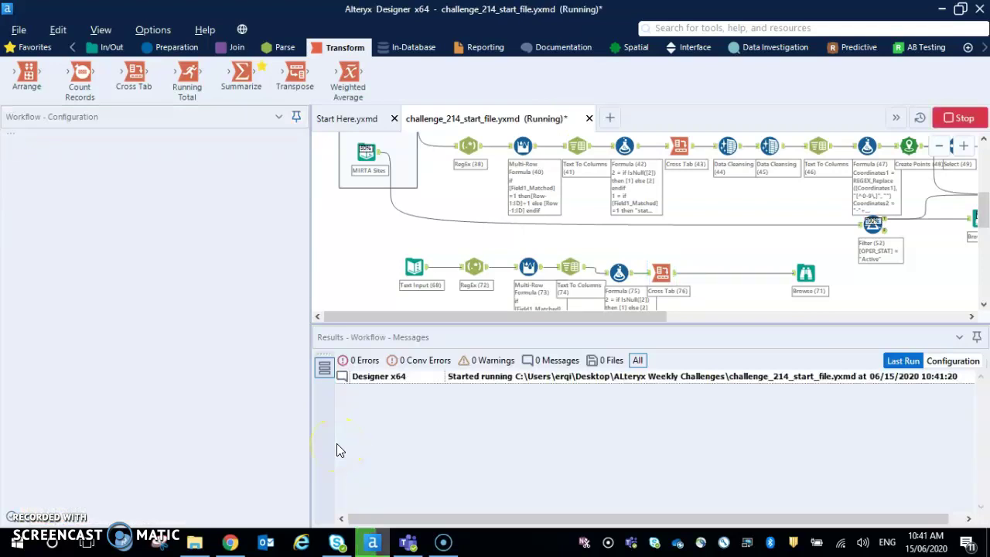
{"action": "left_click", "coordinate": [663, 277]}
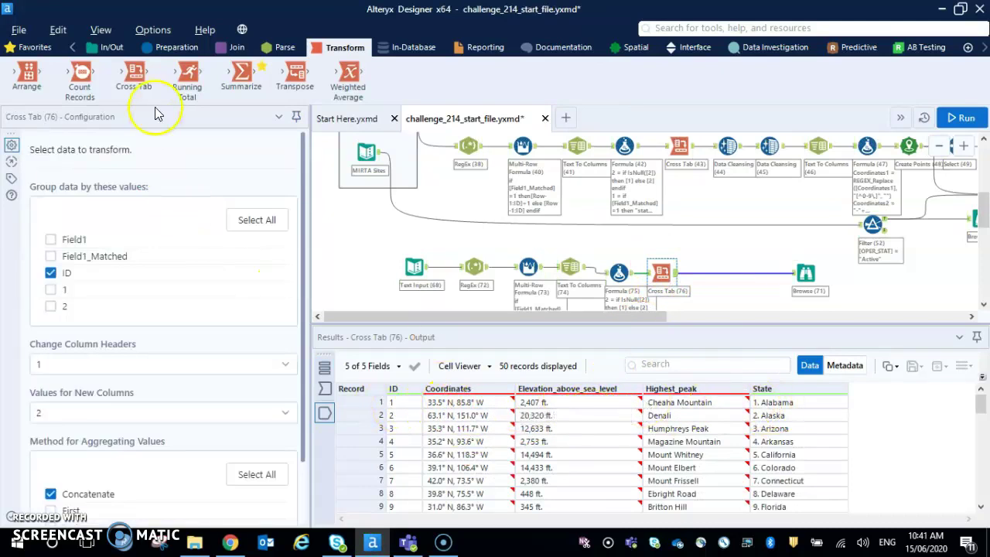
Add a Data Cleansing tool after the new Cross Tab that removes letters and punctuation from Elevation_above_sea_level only, and run the workflow
{"action": "left_click", "coordinate": [156, 48]}
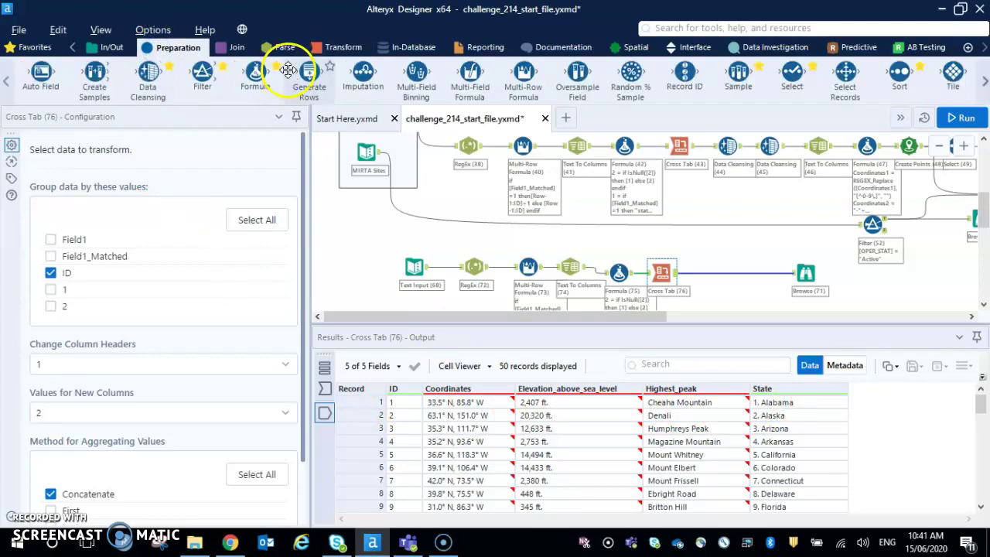
{"action": "left_click_drag", "start_coordinate": [147, 73], "coordinate": [701, 279]}
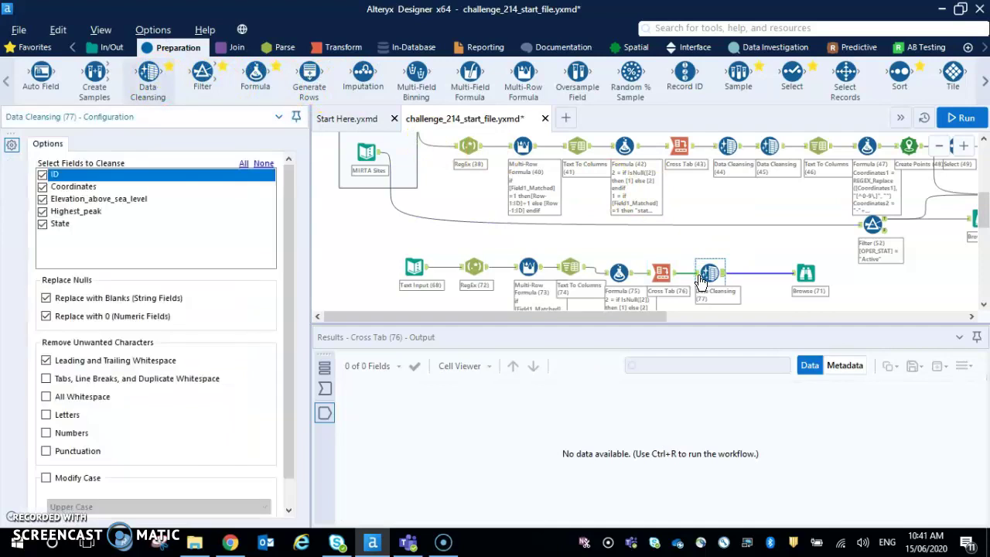
{"action": "left_click", "coordinate": [263, 163]}
{"action": "left_click", "coordinate": [43, 200]}
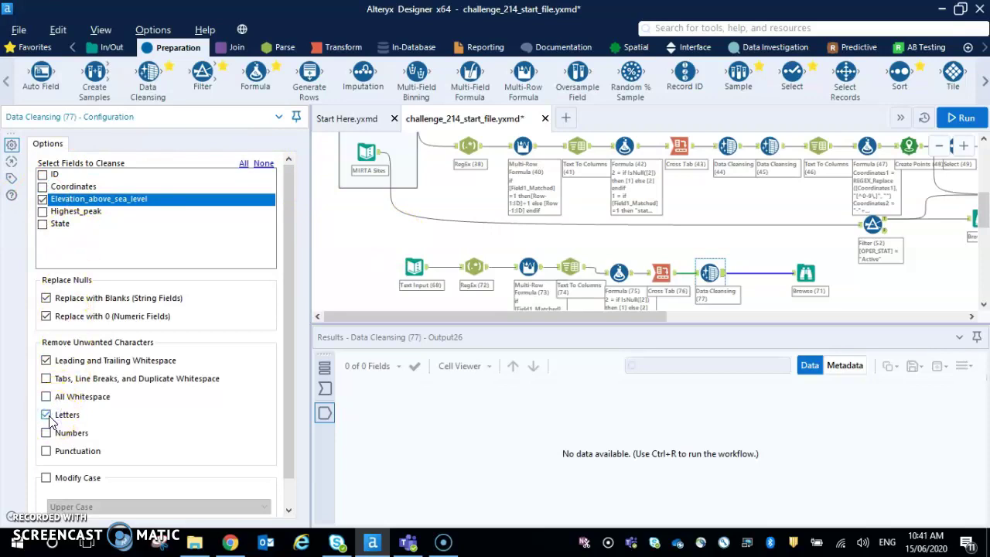
{"action": "left_click", "coordinate": [47, 453]}
{"action": "key", "text": "ctrl+r"}
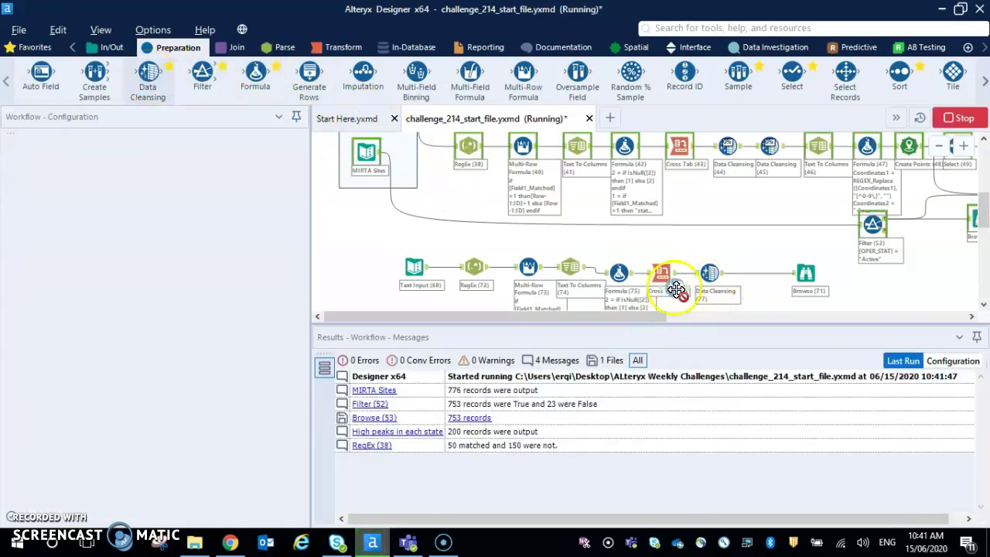
{"action": "left_click", "coordinate": [755, 273]}
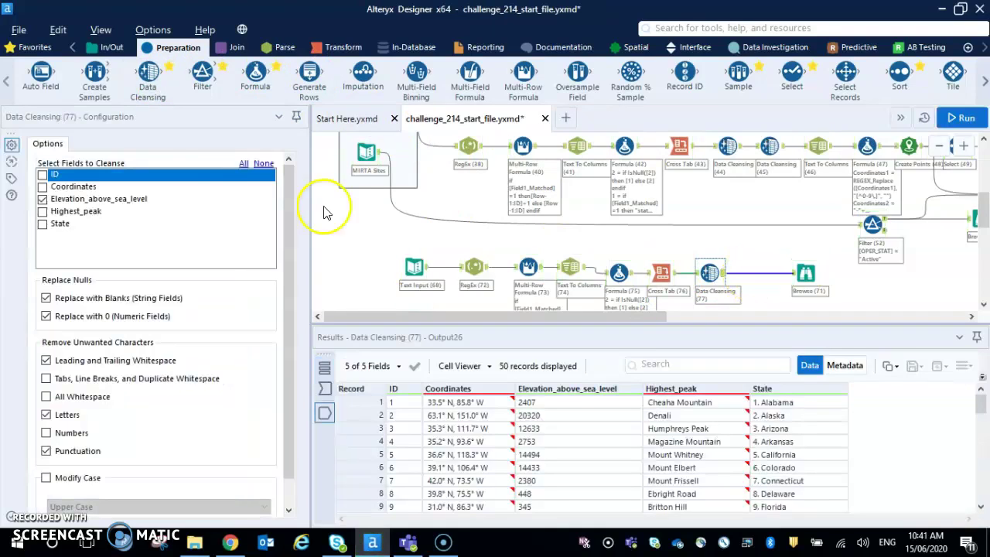
Add a second Data Cleansing tool that trims leading and trailing whitespace in all fields, then run the workflow and check its output
{"action": "left_click_drag", "start_coordinate": [147, 78], "coordinate": [761, 274]}
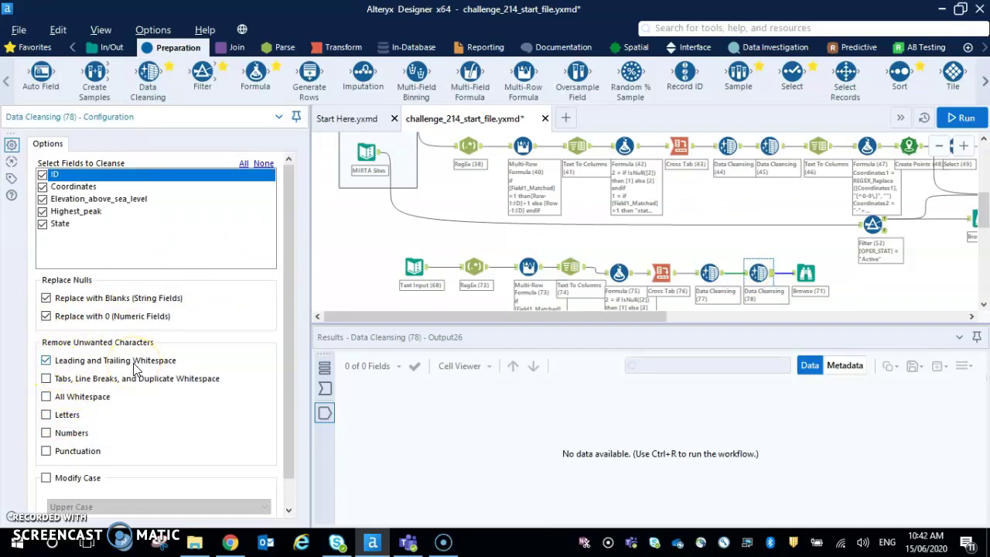
{"action": "key", "text": "ctrl+r"}
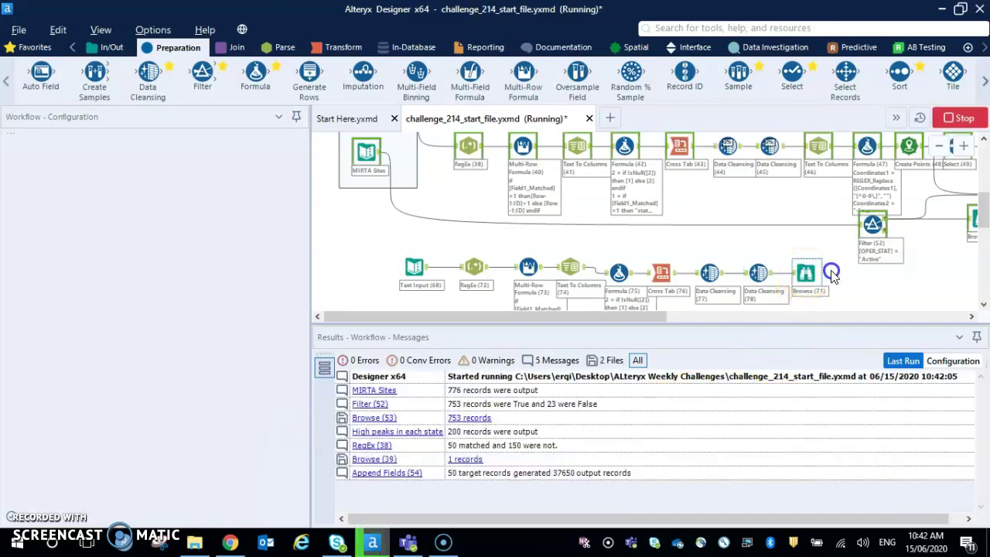
{"action": "left_click", "coordinate": [758, 273]}
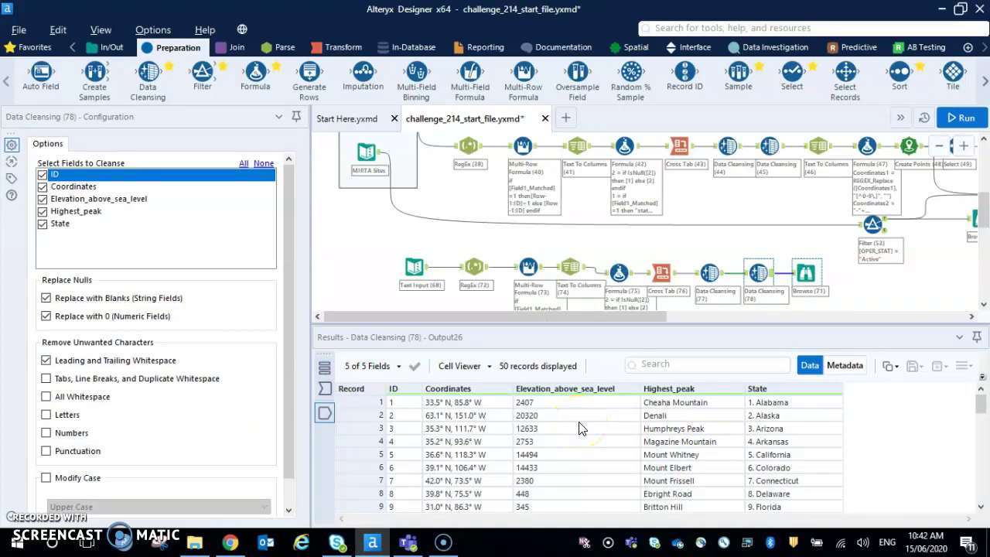
{"action": "left_click", "coordinate": [479, 397]}
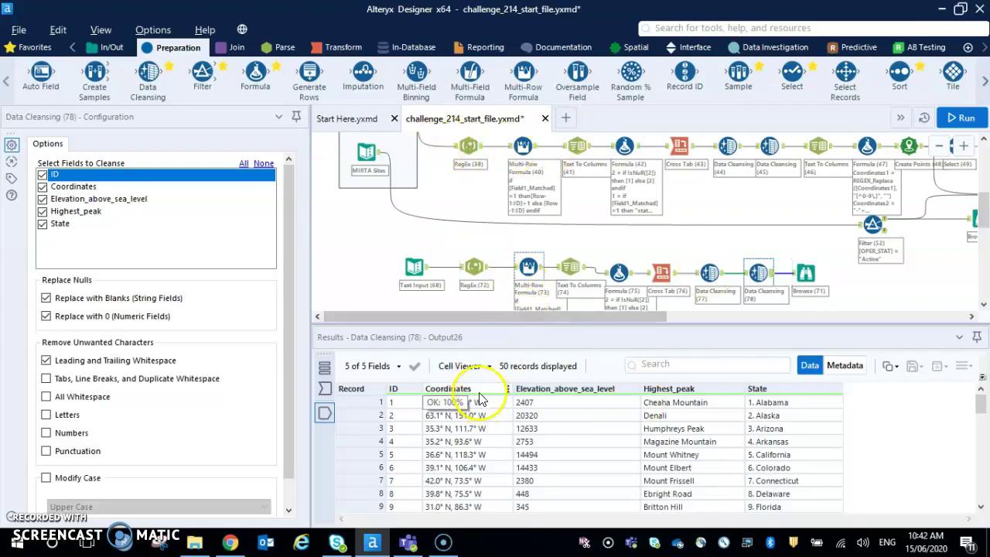
Add a Text To Columns tool before the Browse tool that splits Coordinates at commas, and try to set its number of columns to 2
{"action": "left_click", "coordinate": [285, 49]}
{"action": "left_click_drag", "start_coordinate": [133, 84], "coordinate": [804, 272]}
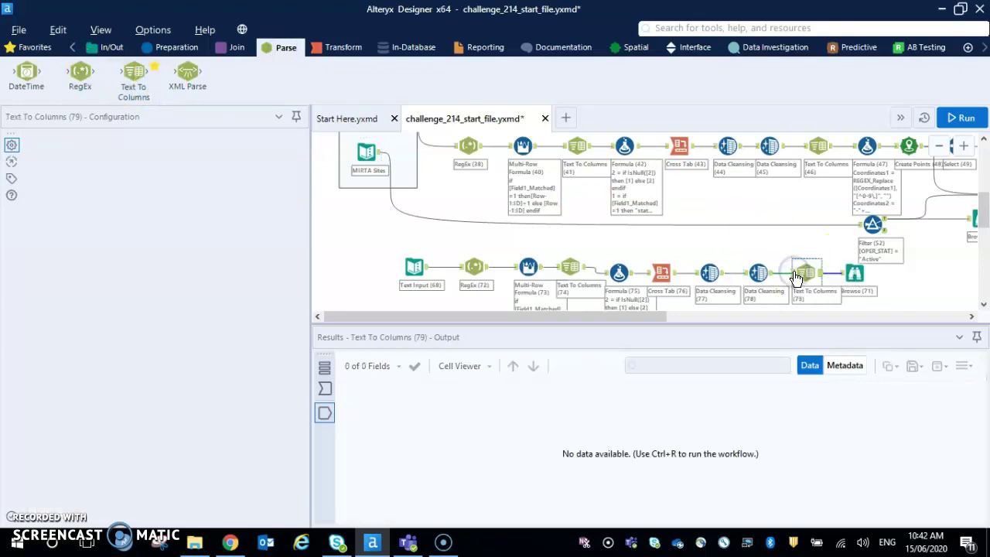
{"action": "left_click", "coordinate": [215, 195]}
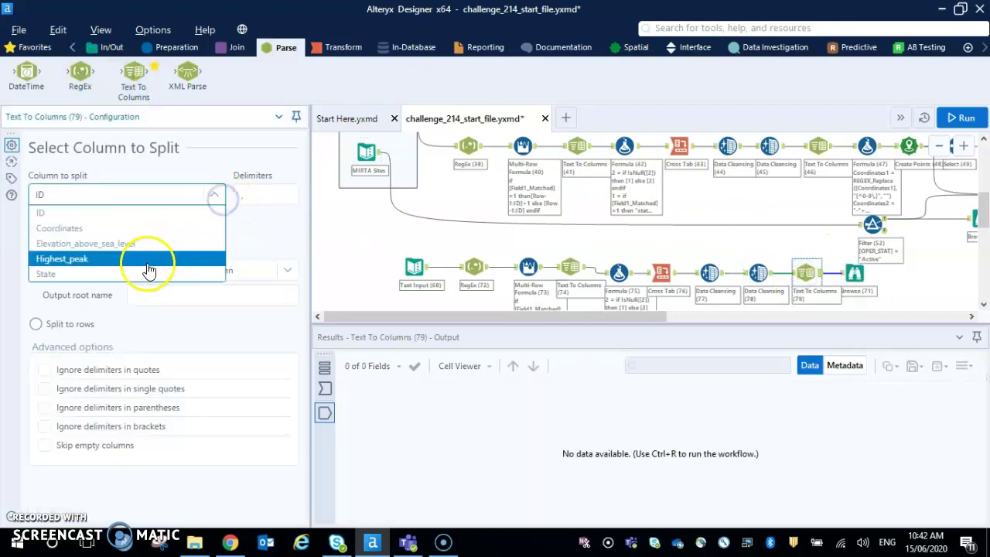
{"action": "left_click", "coordinate": [59, 228]}
{"action": "left_click", "coordinate": [265, 195]}
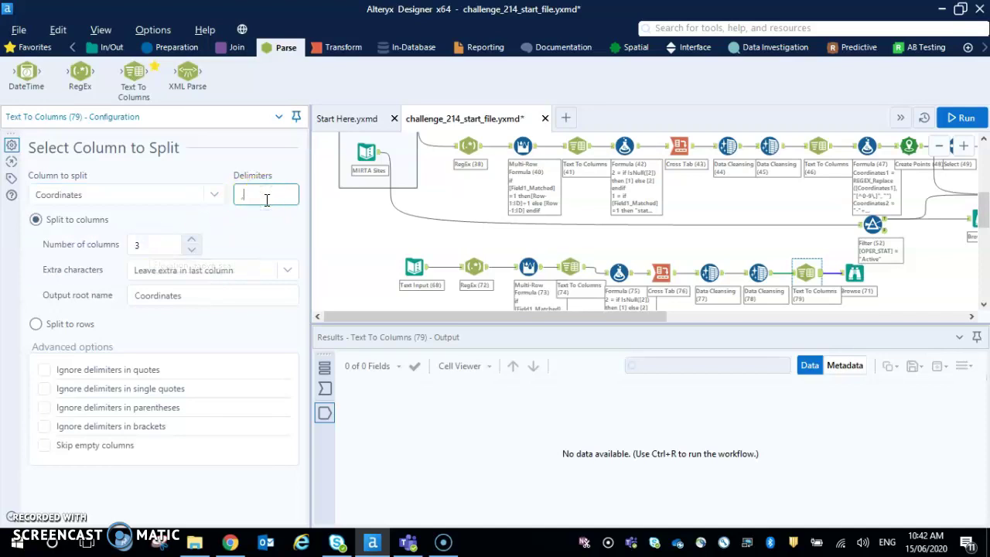
{"action": "double_click", "coordinate": [162, 246]}
{"action": "type", "text": "2"}
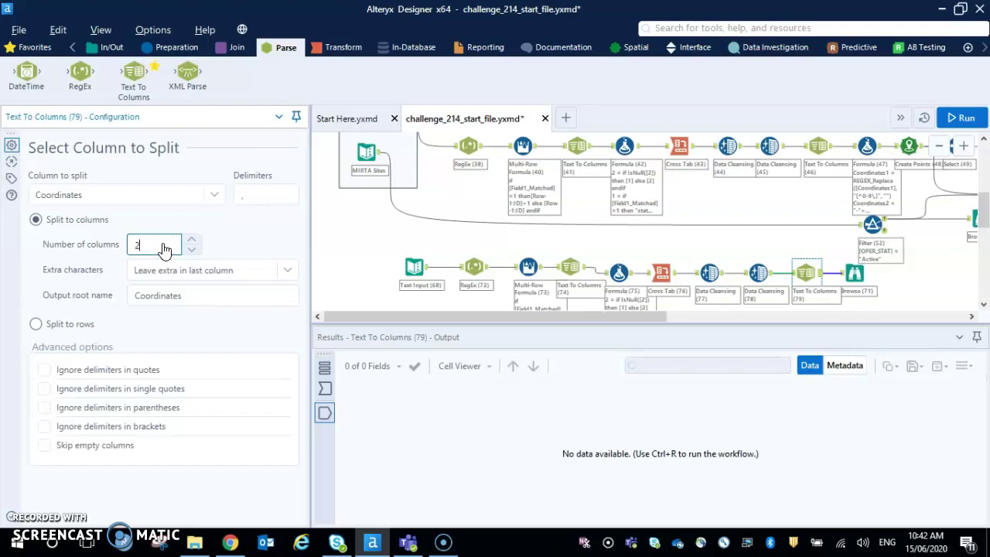
Run the workflow and examine the split coordinate columns in the Browse tool
{"action": "key", "text": "ctrl+r"}
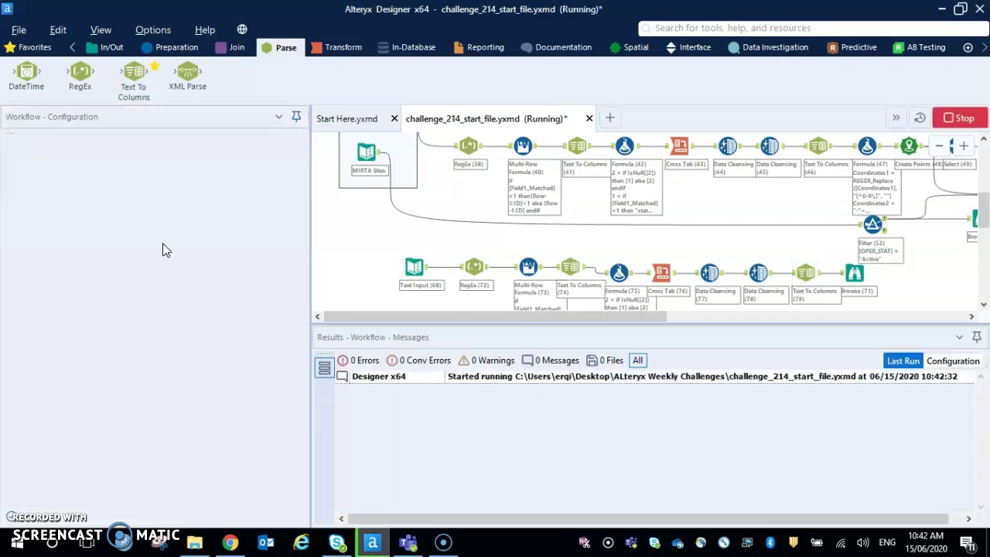
{"action": "left_click", "coordinate": [847, 262]}
{"action": "left_click", "coordinate": [854, 272]}
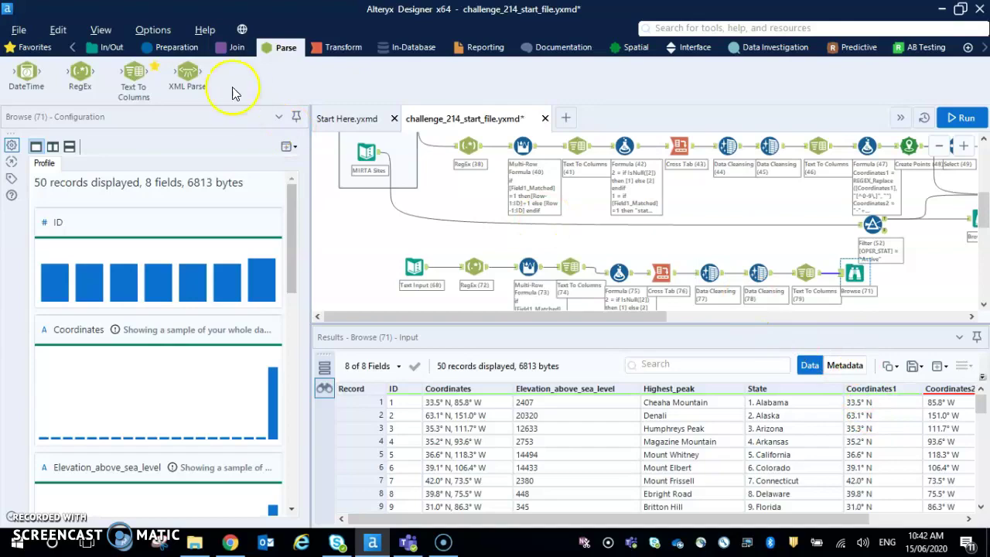
Insert a Formula tool between the last Text To Columns and Browse tools, and move the Browse tool farther along the canvas
{"action": "left_click", "coordinate": [173, 47]}
{"action": "left_click_drag", "start_coordinate": [256, 73], "coordinate": [849, 277]}
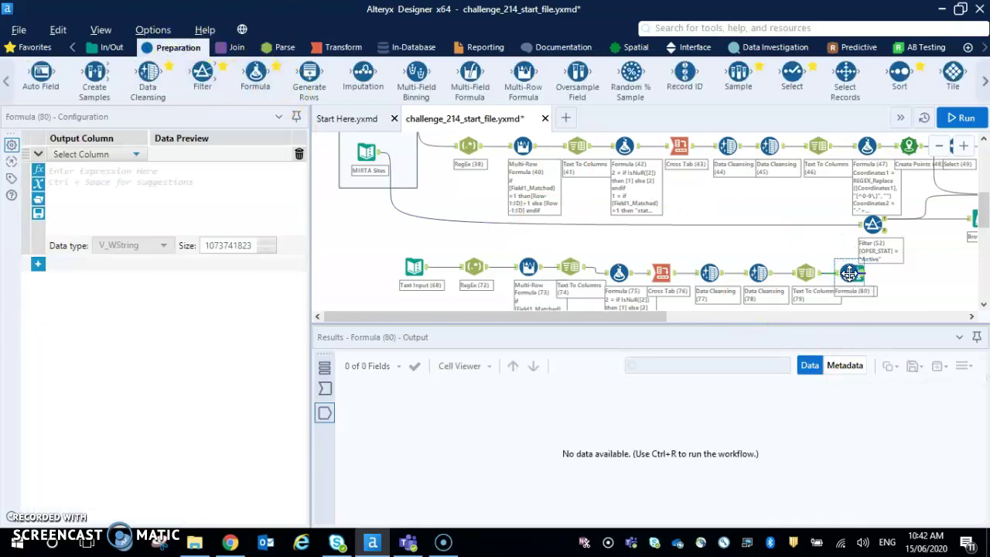
{"action": "left_click", "coordinate": [688, 317]}
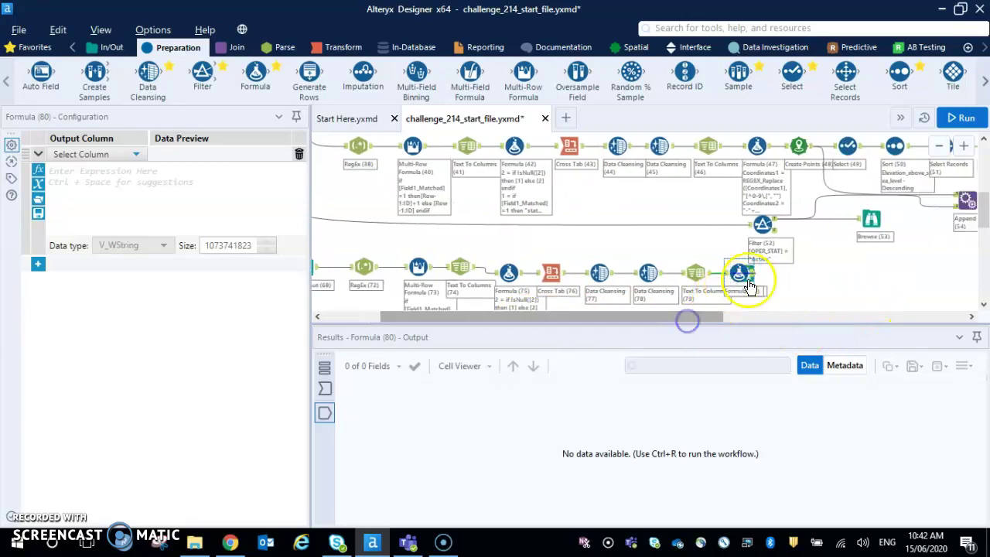
{"action": "left_click_drag", "start_coordinate": [741, 273], "coordinate": [919, 285]}
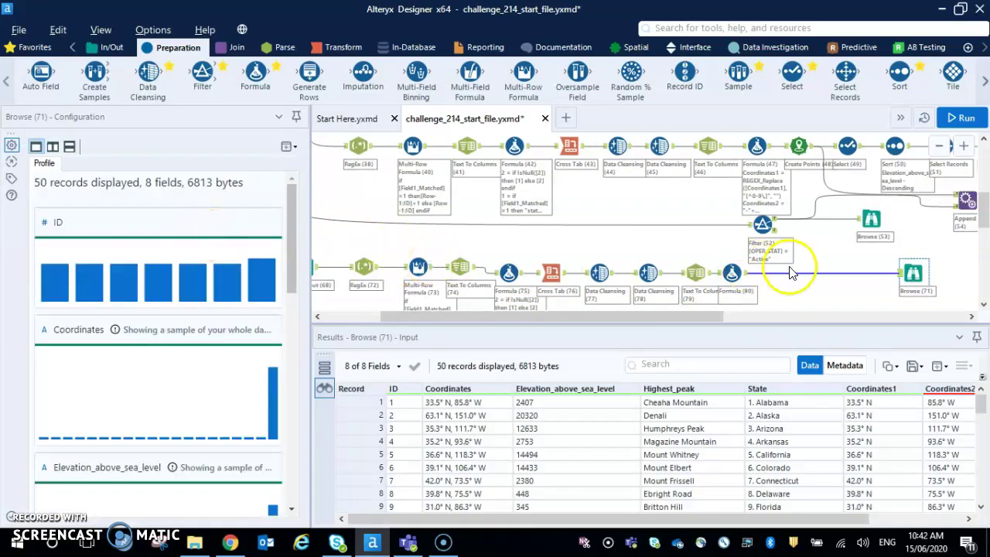
{"action": "left_click", "coordinate": [733, 272]}
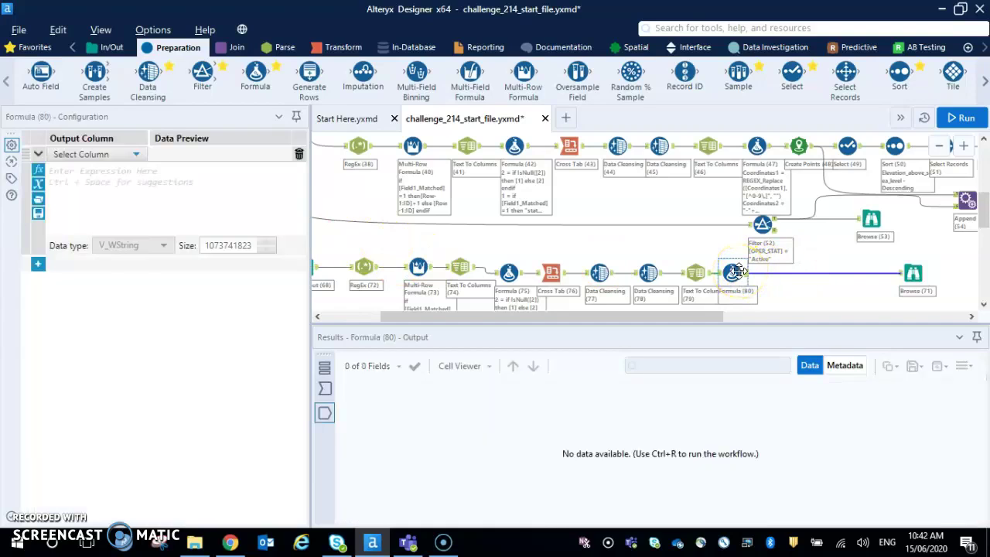
Set the newest Formula tool's output column to Coordinates1 and insert the REGEX_Replace function in its expression
{"action": "left_click", "coordinate": [130, 155]}
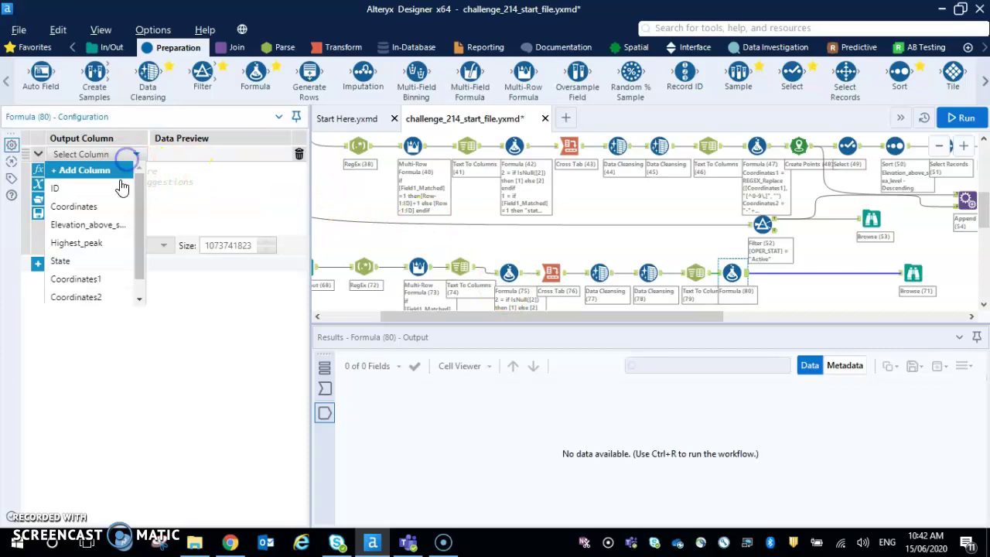
{"action": "left_click", "coordinate": [103, 279]}
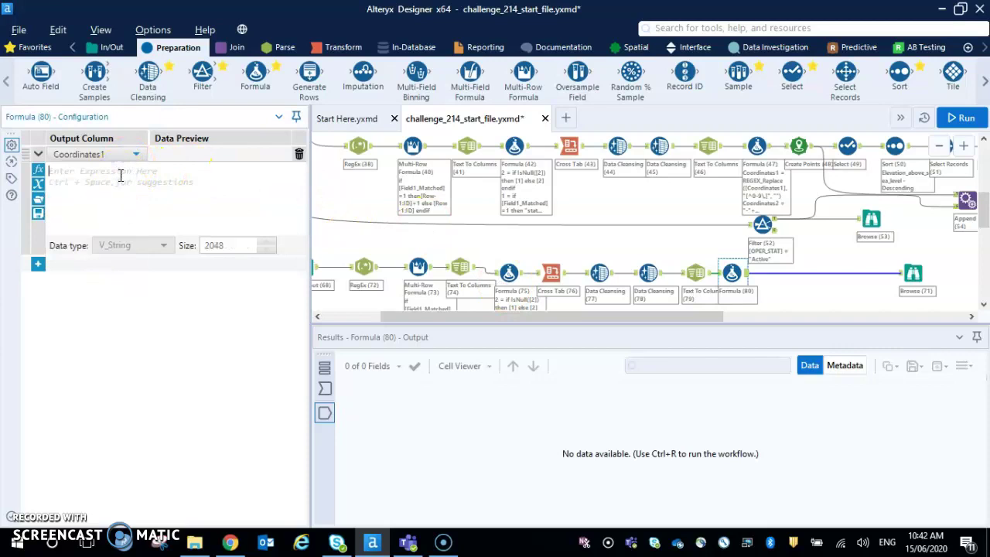
{"action": "left_click", "coordinate": [120, 175]}
{"action": "type", "text": "rege"}
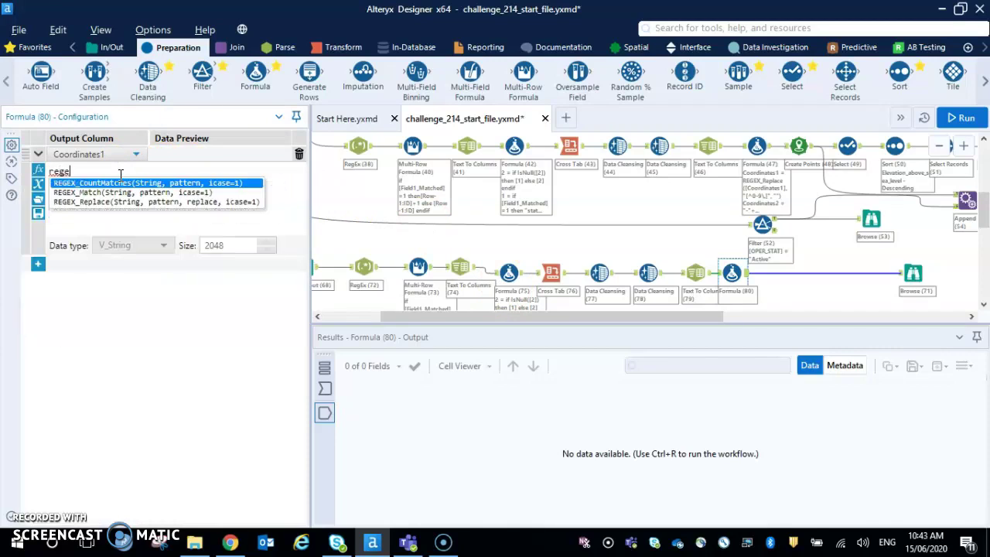
{"action": "type", "text": "x"}
{"action": "left_click", "coordinate": [116, 202]}
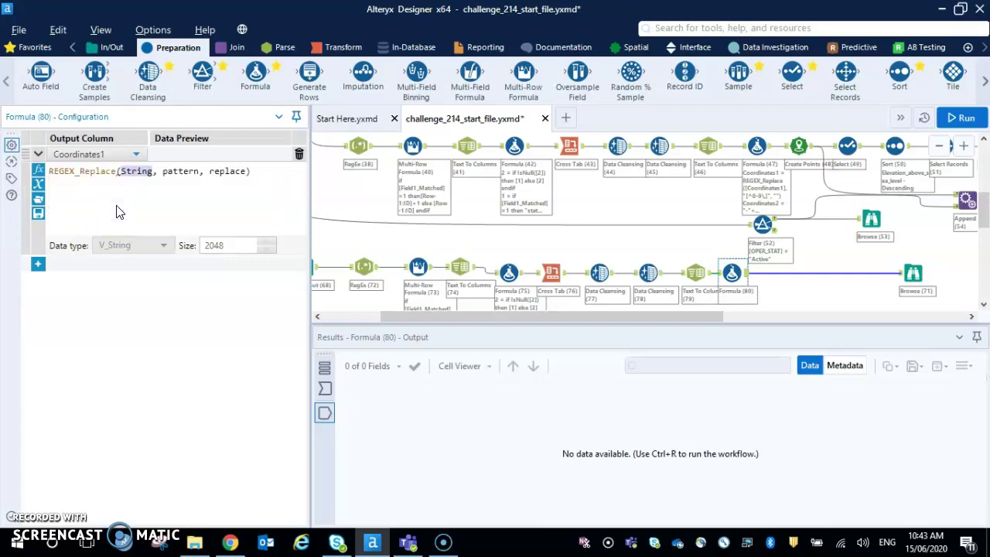
Replace the String argument of REGEX_Replace with the [Coordinates1] field
{"action": "type", "text": "["}
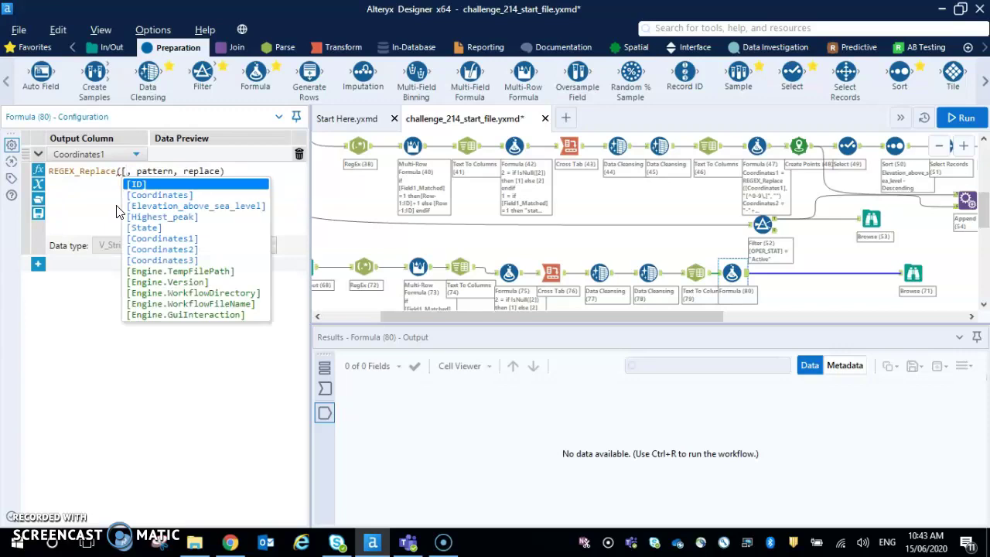
{"action": "key", "text": "Down"}
{"action": "key", "text": "Down"}
{"action": "key", "text": "Down"}
{"action": "key", "text": "Down"}
{"action": "key", "text": "Down"}
{"action": "key", "text": "Return"}
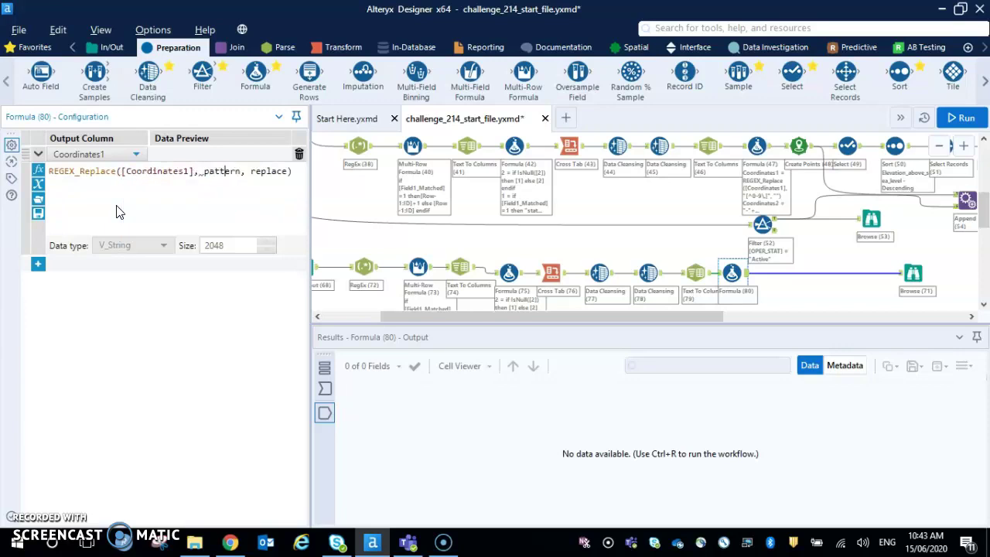
Replace the pattern argument in the Coordinates1 expression with "[0-9\.]"
{"action": "key", "text": "BackSpace"}
{"action": "key", "text": "BackSpace"}
{"action": "key", "text": "BackSpace"}
{"action": "key", "text": "BackSpace"}
{"action": "key", "text": "BackSpace"}
{"action": "key", "text": "BackSpace"}
{"action": "key", "text": "BackSpace"}
{"action": "type", "text": "\"[0-9\\.]"}
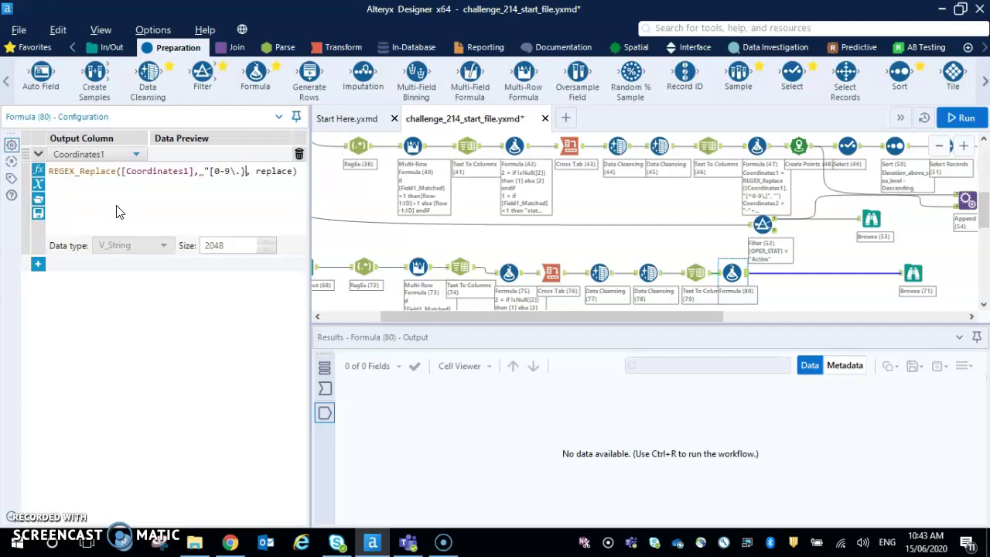
{"action": "type", "text": "\""}
Set the replace argument of the Coordinates1 expression to an empty string
{"action": "key", "text": "BackSpace"}
{"action": "key", "text": "BackSpace"}
{"action": "key", "text": "BackSpace"}
{"action": "key", "text": "BackSpace"}
{"action": "key", "text": "BackSpace"}
{"action": "key", "text": "BackSpace"}
{"action": "key", "text": "BackSpace"}
{"action": "type", "text": "\""}
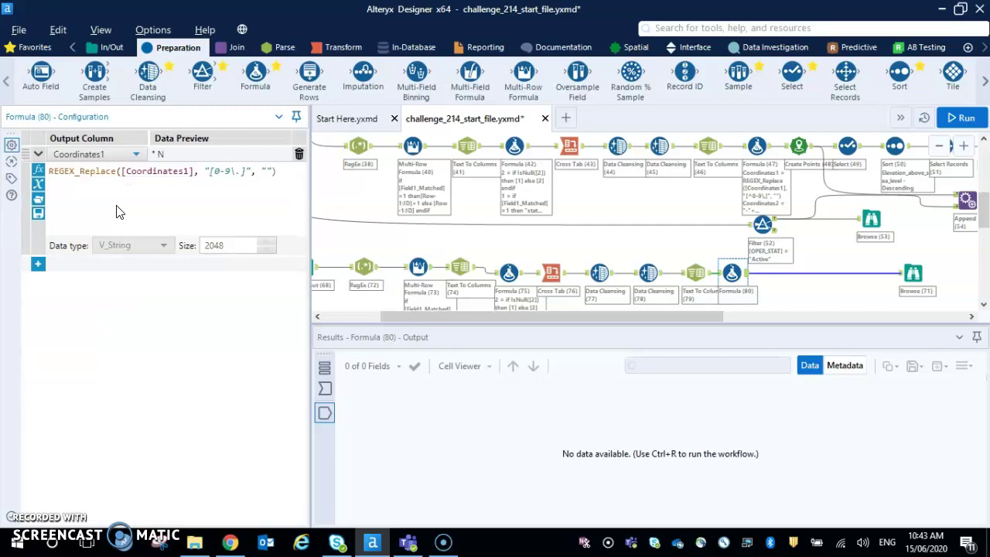
Examine the new Formula tool's input records and the Coordinates1 and Coordinates2 expressions in the upper branch's Formula tool
{"action": "left_click", "coordinate": [325, 387]}
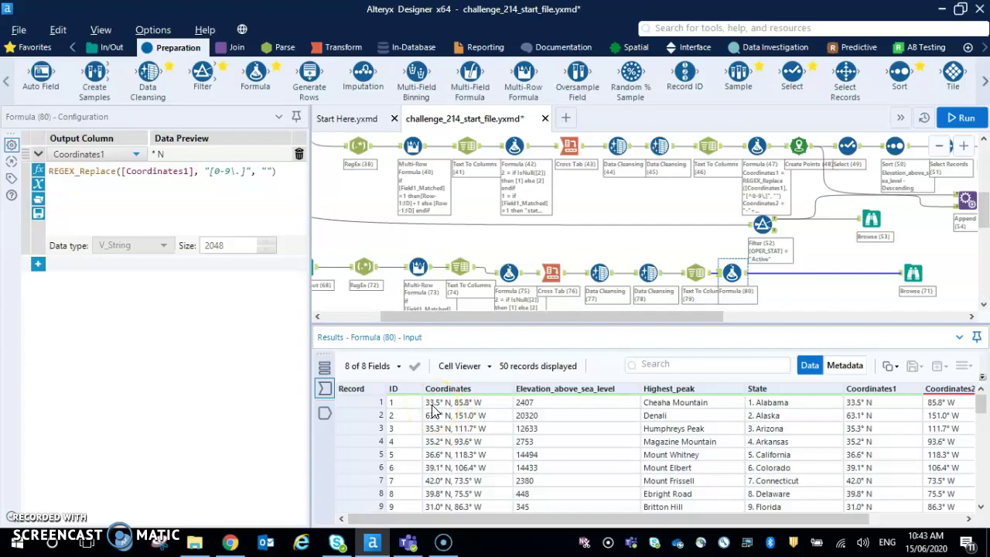
{"action": "left_click", "coordinate": [443, 412]}
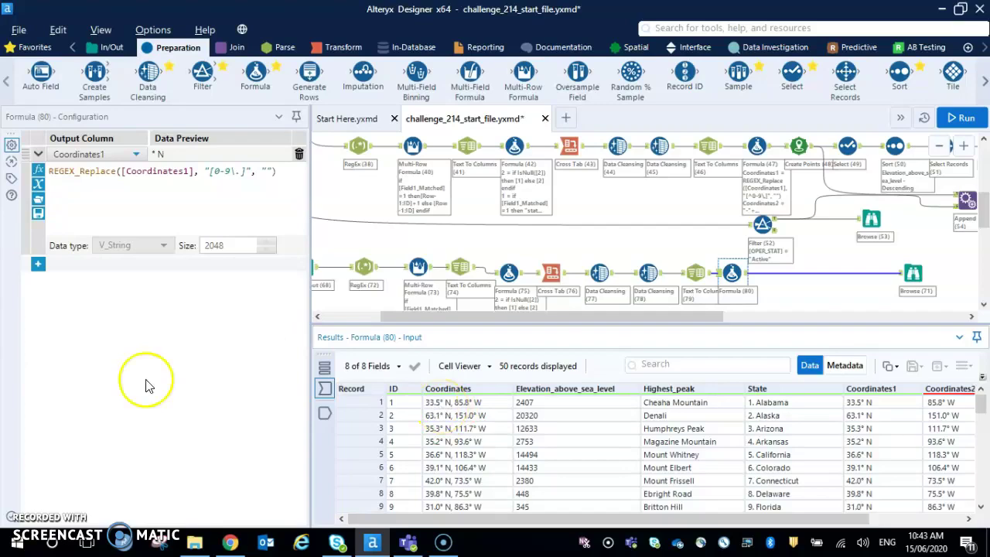
{"action": "left_click", "coordinate": [37, 264]}
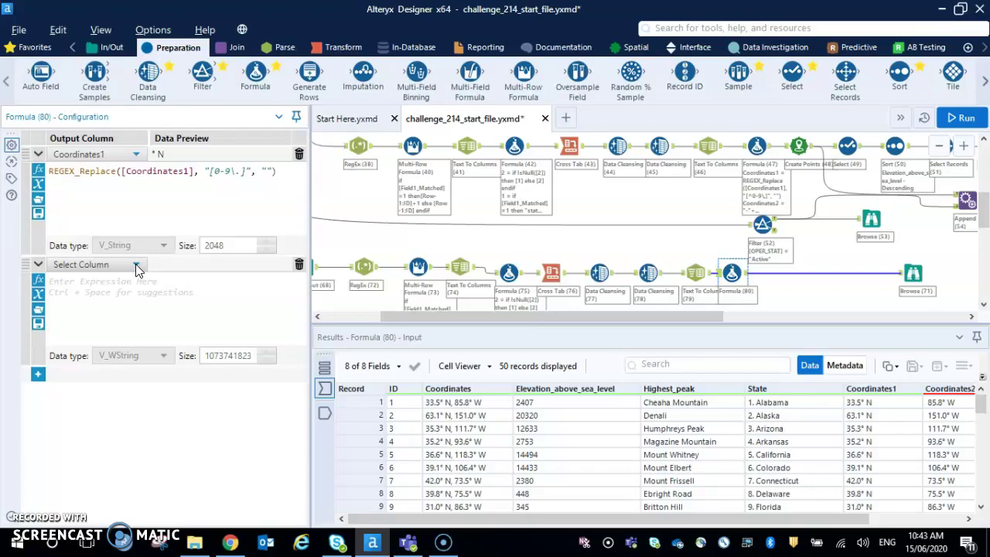
{"action": "left_click", "coordinate": [757, 147]}
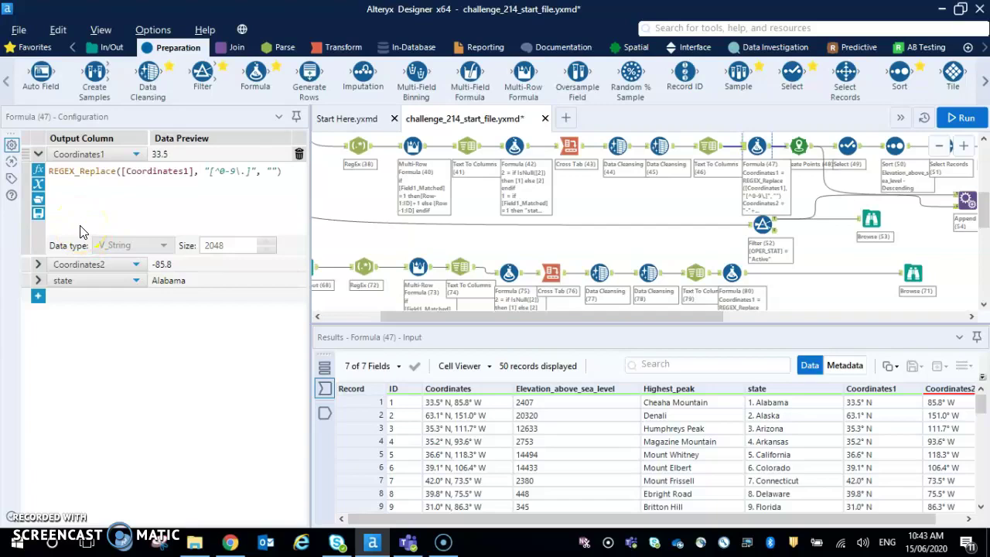
{"action": "left_click", "coordinate": [37, 264]}
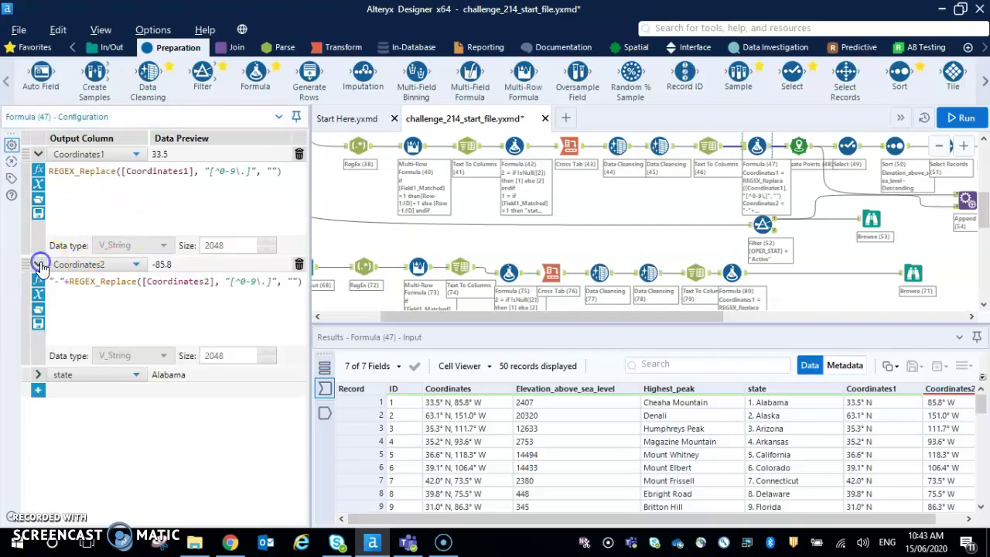
Try to negate the Coordinates1 pattern in the lower branch's Formula tool by placing ^ before the opening bracket
{"action": "left_click", "coordinate": [732, 273]}
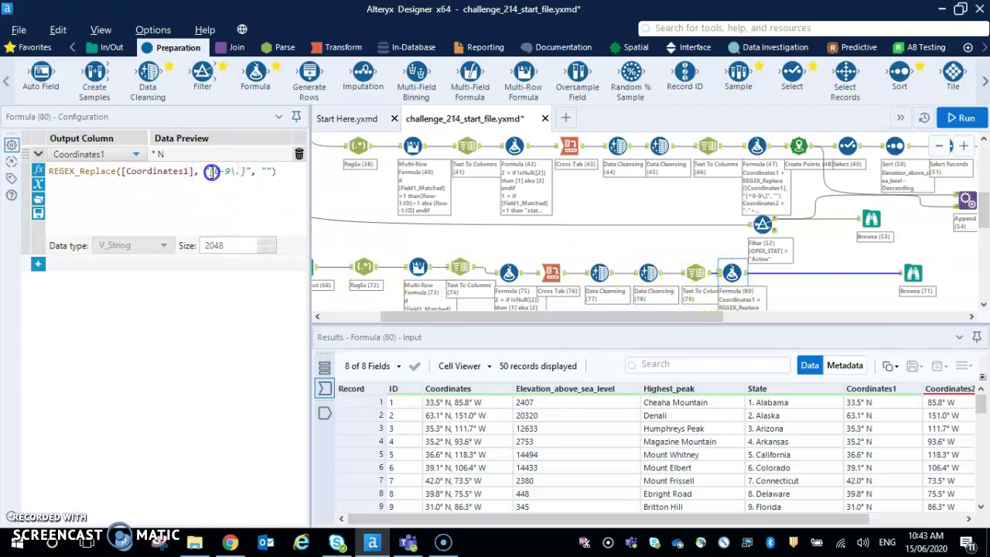
{"action": "type", "text": "^"}
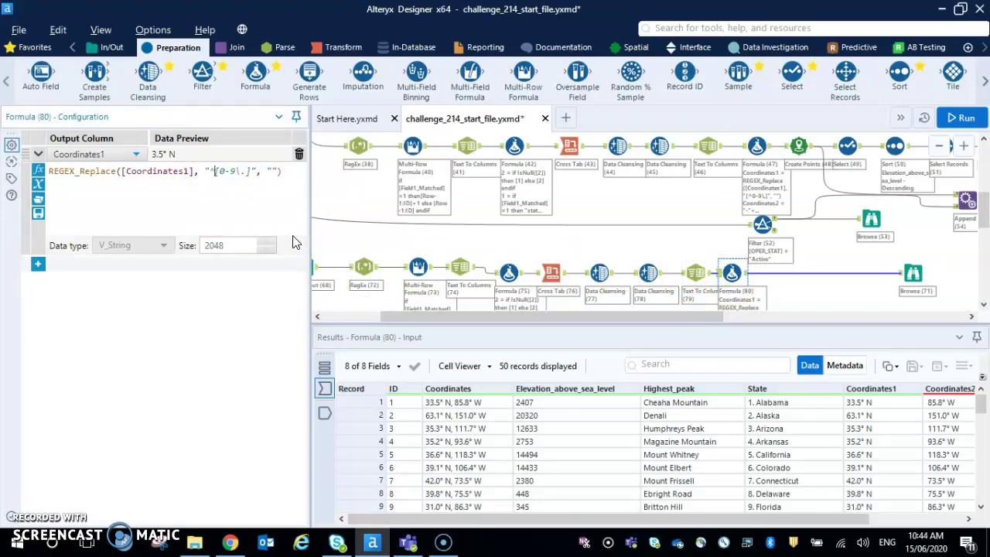
{"action": "left_click", "coordinate": [256, 198]}
{"action": "left_click", "coordinate": [255, 171]}
{"action": "left_click", "coordinate": [242, 194]}
Check the upper branch's Formula tool and correct the lower branch's Coordinates1 pattern to "[^0-9\.]"
{"action": "left_click", "coordinate": [757, 151]}
{"action": "left_click", "coordinate": [753, 148]}
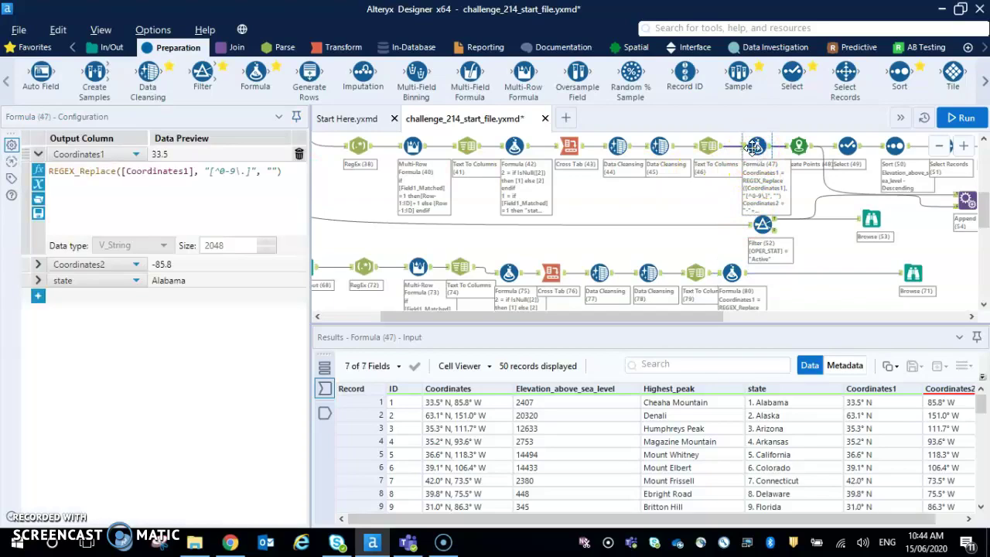
{"action": "left_click", "coordinate": [732, 272]}
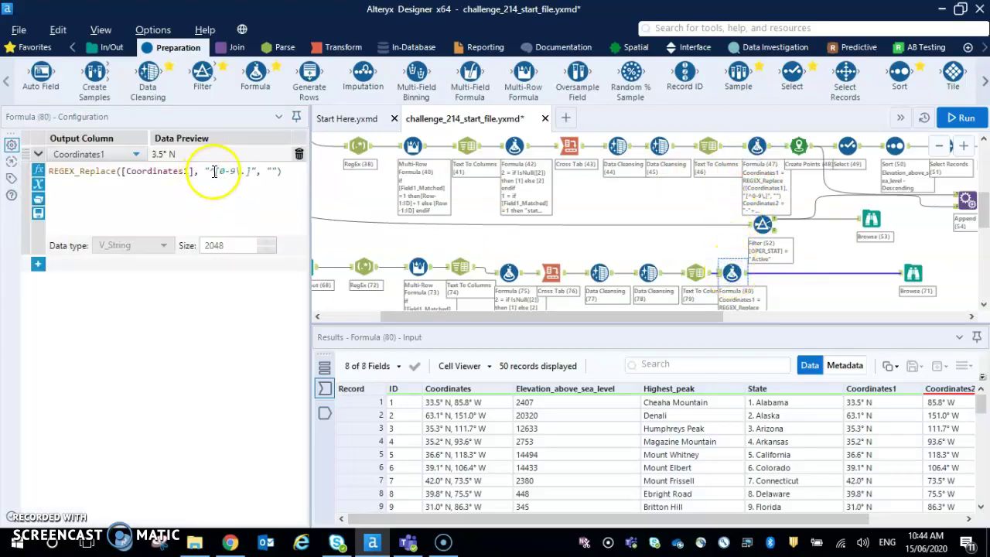
{"action": "left_click", "coordinate": [214, 171]}
{"action": "key", "text": "BackSpace"}
{"action": "type", "text": "^"}
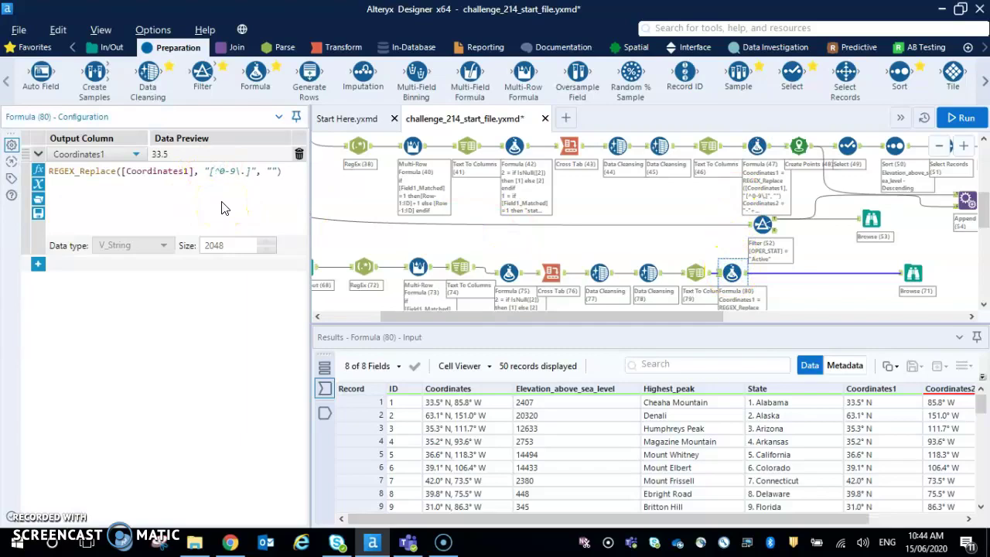
Add a second expression with Coordinates2 as its output column and insert the REGEX_Replace function
{"action": "left_click", "coordinate": [37, 264]}
{"action": "left_click", "coordinate": [129, 265]}
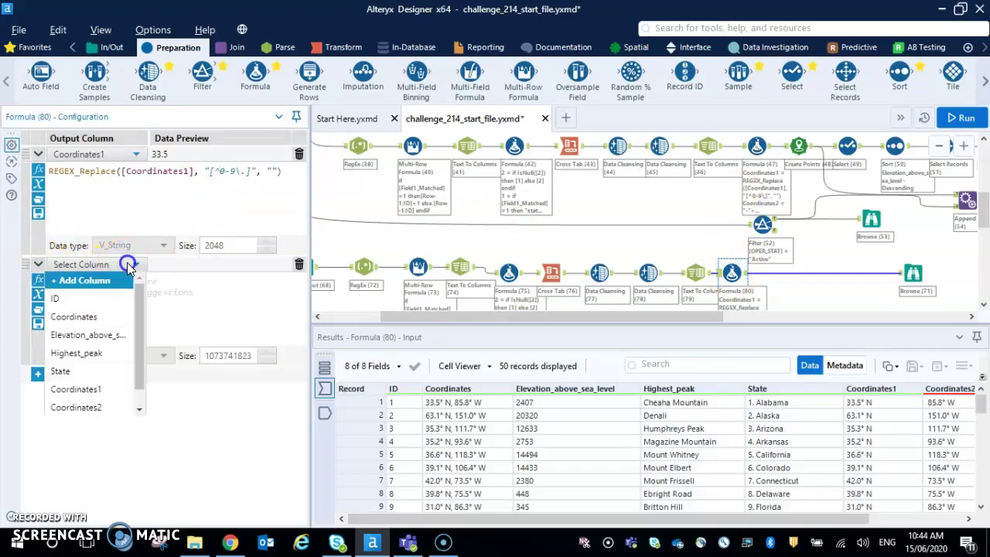
{"action": "left_click", "coordinate": [85, 407]}
{"action": "type", "text": "reg"}
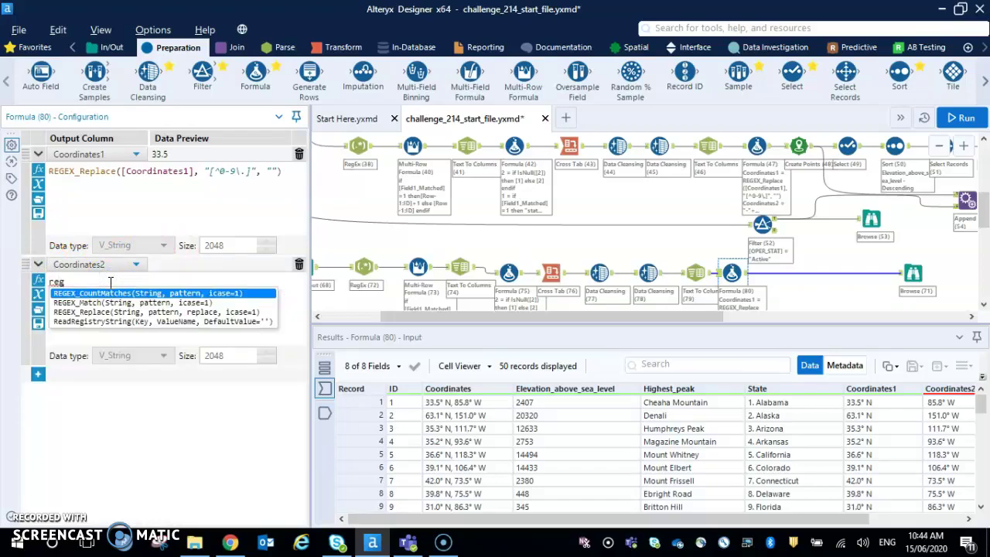
{"action": "double_click", "coordinate": [126, 311]}
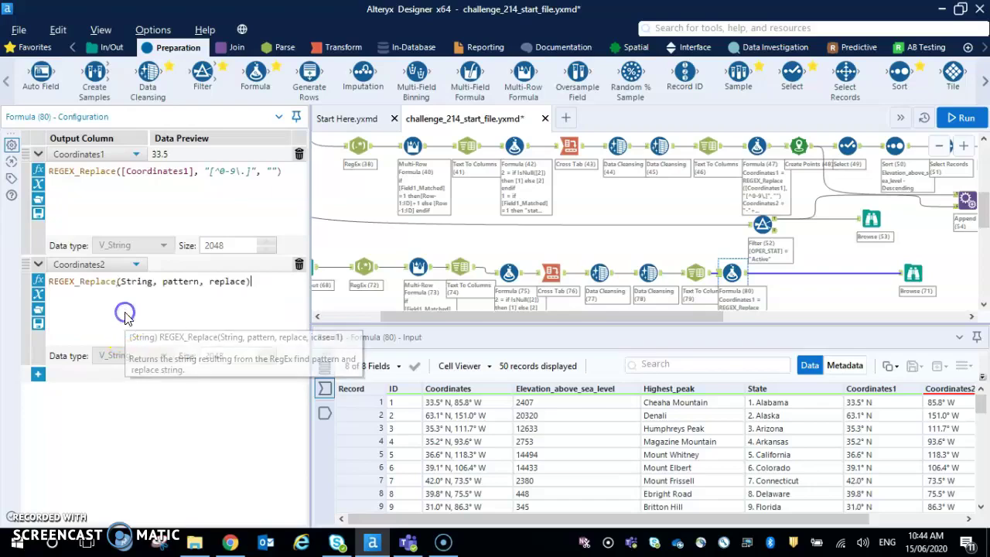
Replace the String argument of the second expression with the [Coordinates2] field
{"action": "double_click", "coordinate": [137, 281]}
{"action": "type", "text": "["}
{"action": "key", "text": "Down"}
{"action": "key", "text": "Down"}
{"action": "key", "text": "Down"}
{"action": "key", "text": "Down"}
{"action": "key", "text": "Down"}
{"action": "key", "text": "Down"}
{"action": "key", "text": "Return"}
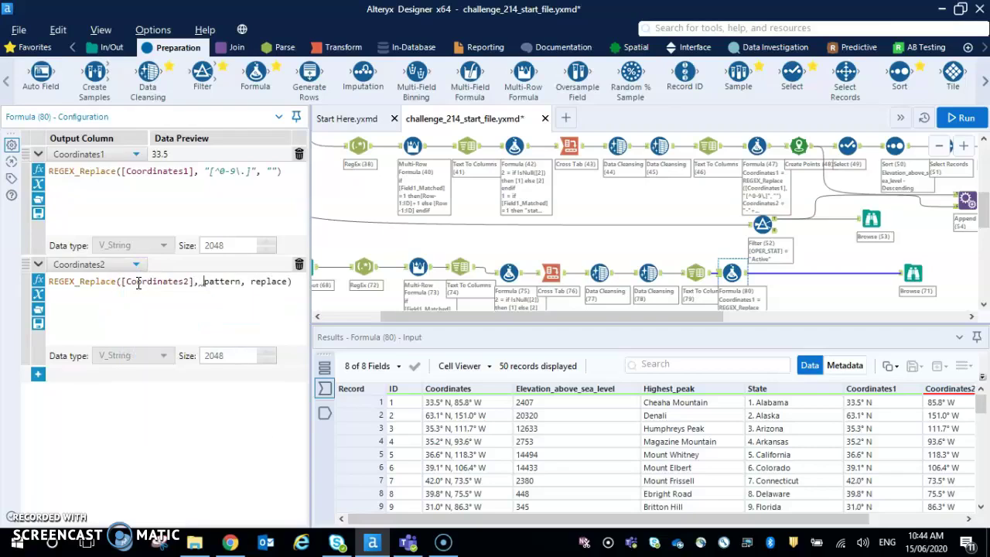
Replace the pattern argument of the Coordinates2 expression with "[^0-9\."
{"action": "key", "text": "BackSpace"}
{"action": "key", "text": "BackSpace"}
{"action": "key", "text": "BackSpace"}
{"action": "key", "text": "BackSpace"}
{"action": "key", "text": "BackSpace"}
{"action": "key", "text": "BackSpace"}
{"action": "key", "text": "BackSpace"}
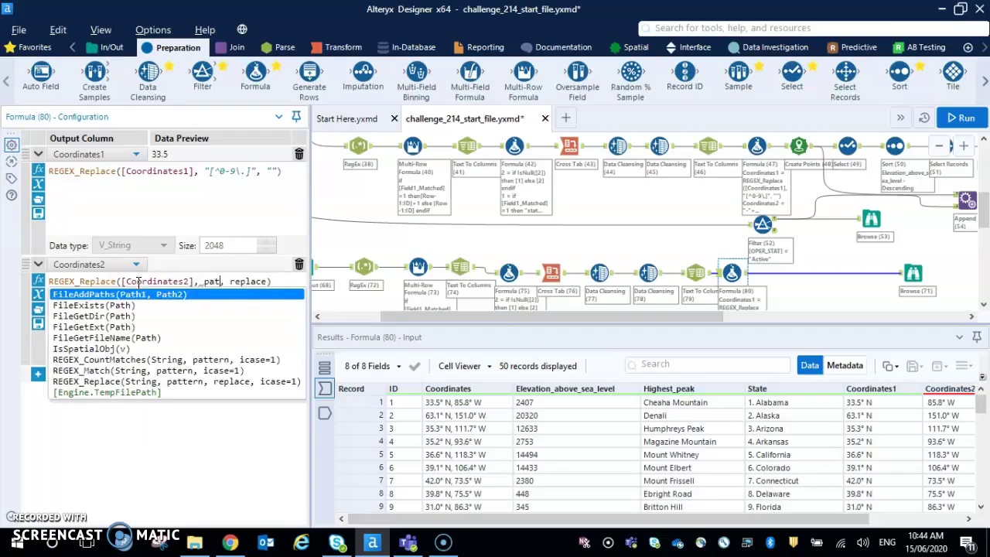
{"action": "key", "text": "Escape"}
{"action": "type", "text": "\"[^0-9\\.\""}
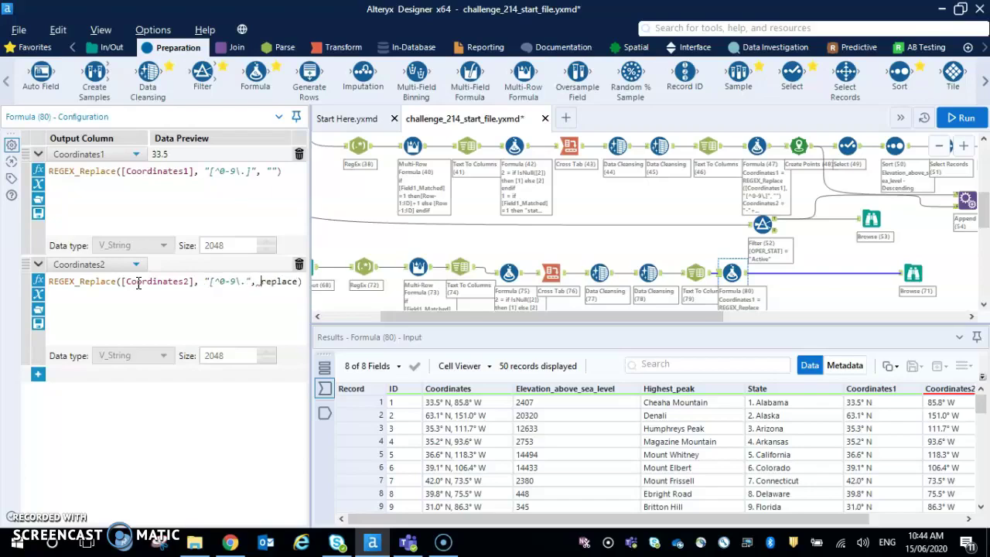
Set the replace argument of the Coordinates2 expression to an empty string
{"action": "key", "text": "BackSpace"}
{"action": "key", "text": "BackSpace"}
{"action": "key", "text": "BackSpace"}
{"action": "key", "text": "BackSpace"}
{"action": "key", "text": "BackSpace"}
{"action": "key", "text": "BackSpace"}
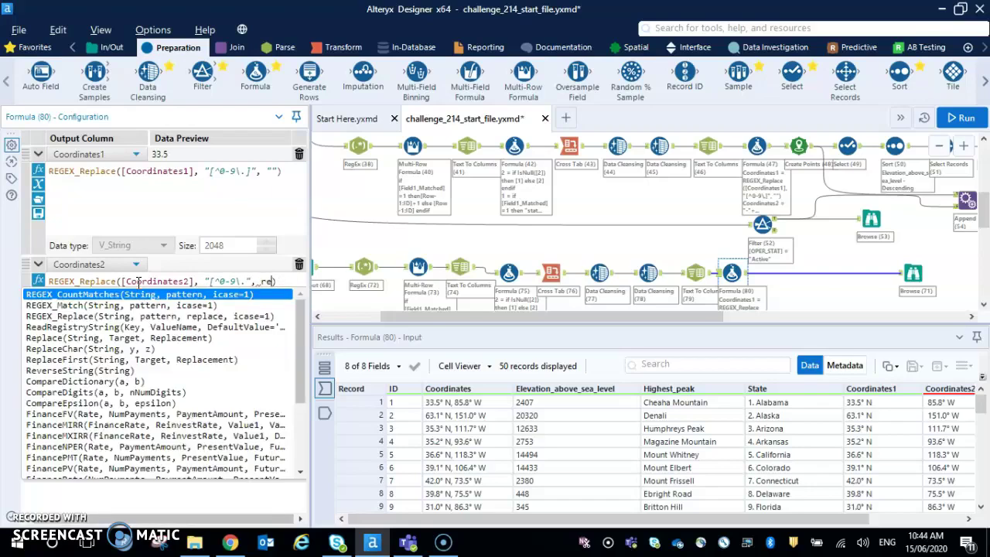
{"action": "type", "text": "\"\""}
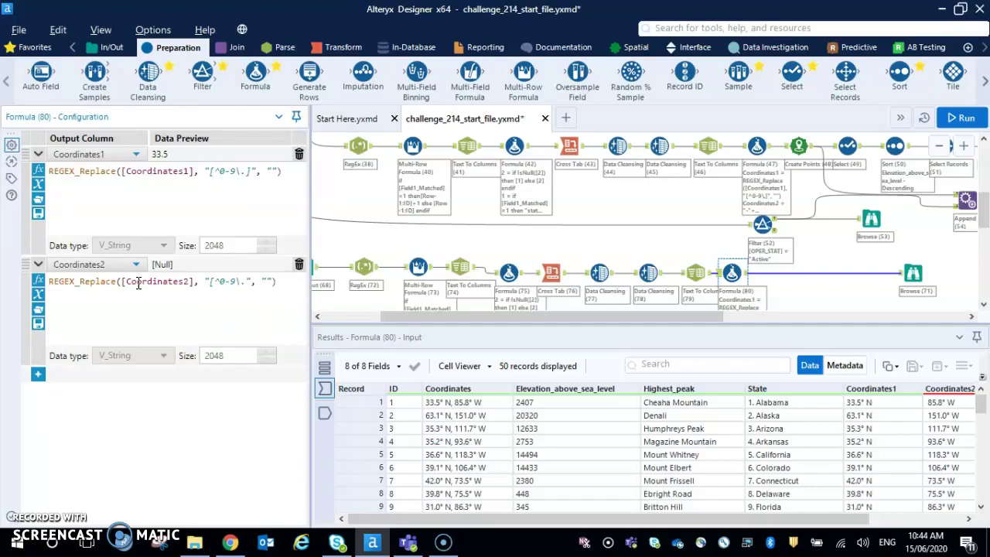
Add the missing closing bracket to the Coordinates2 pattern, making it "[^0-9\.]"
{"action": "left_click", "coordinate": [195, 304]}
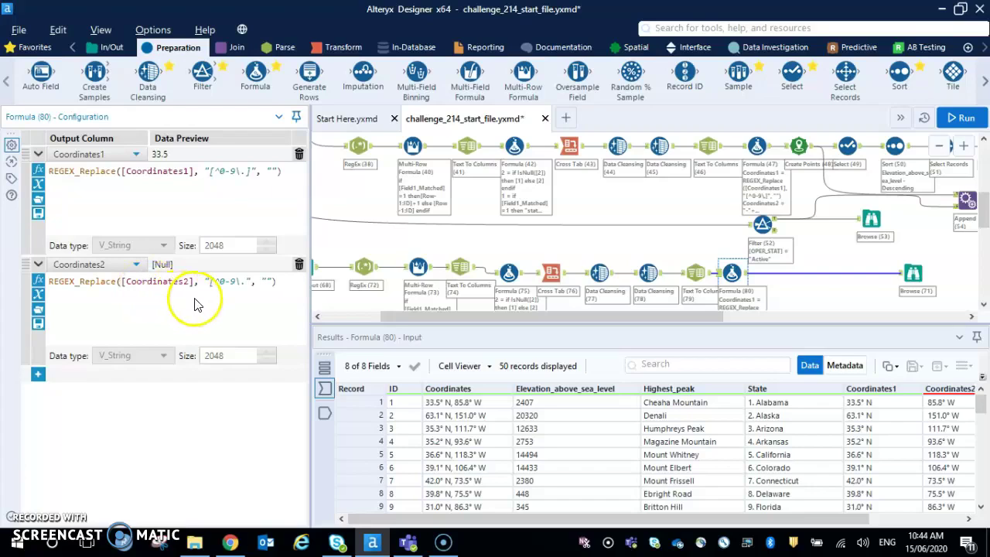
{"action": "left_click", "coordinate": [246, 282]}
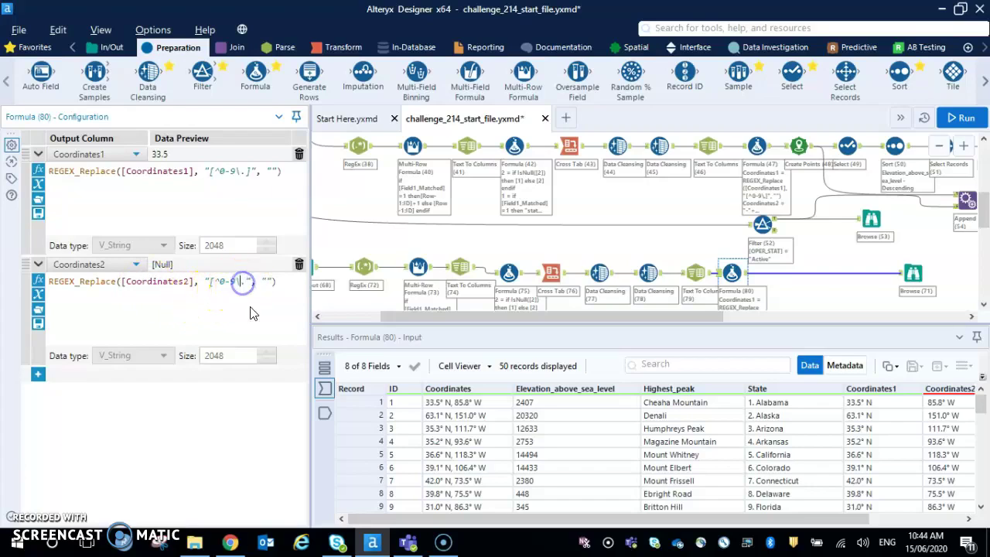
{"action": "type", "text": "]"}
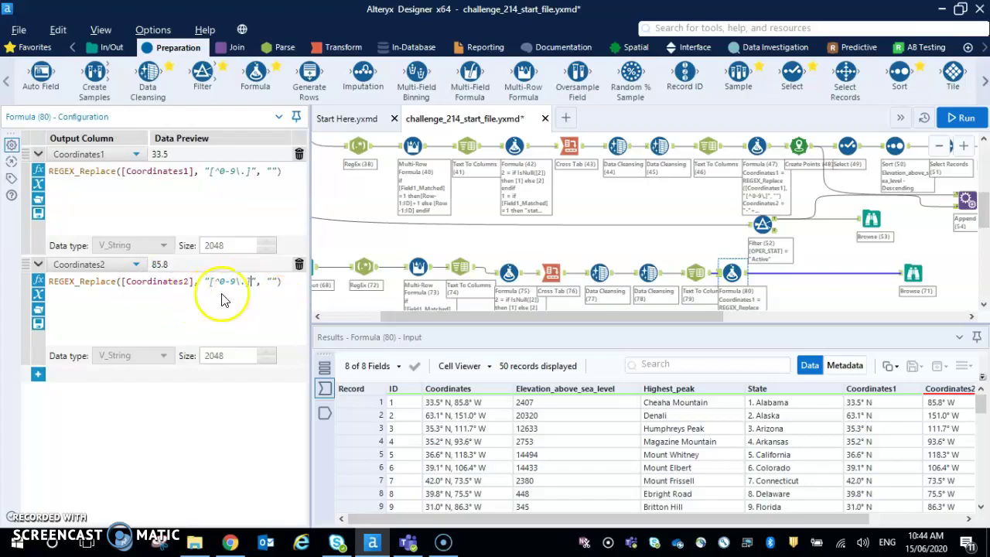
Prefix the Coordinates2 expression with "-"+ to make the longitude values negative
{"action": "left_click", "coordinate": [50, 281]}
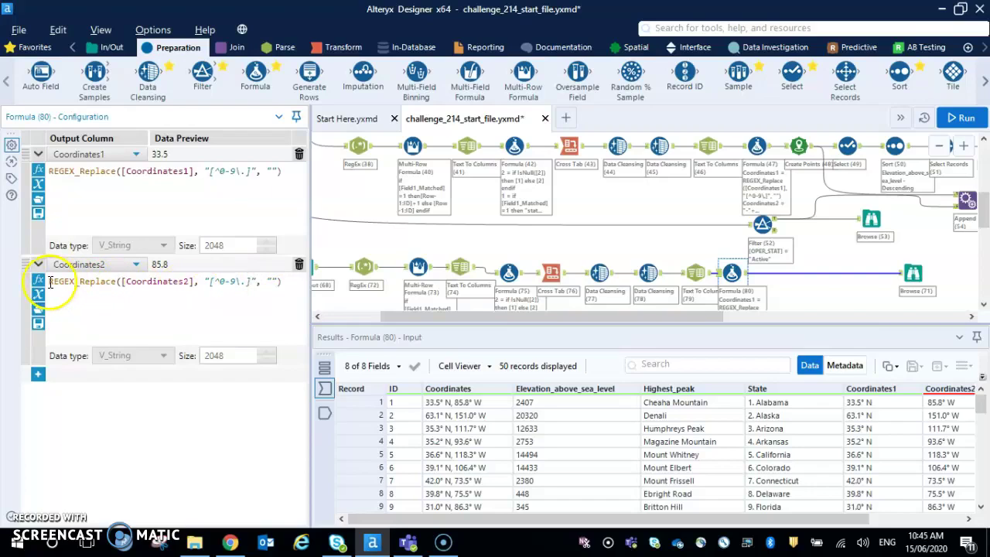
{"action": "type", "text": "\""}
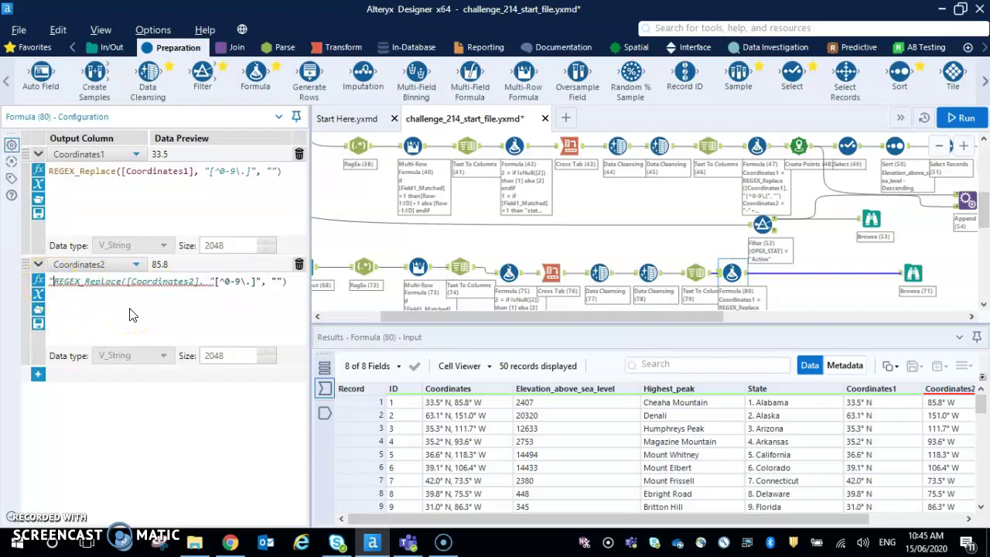
{"action": "type", "text": "-"}
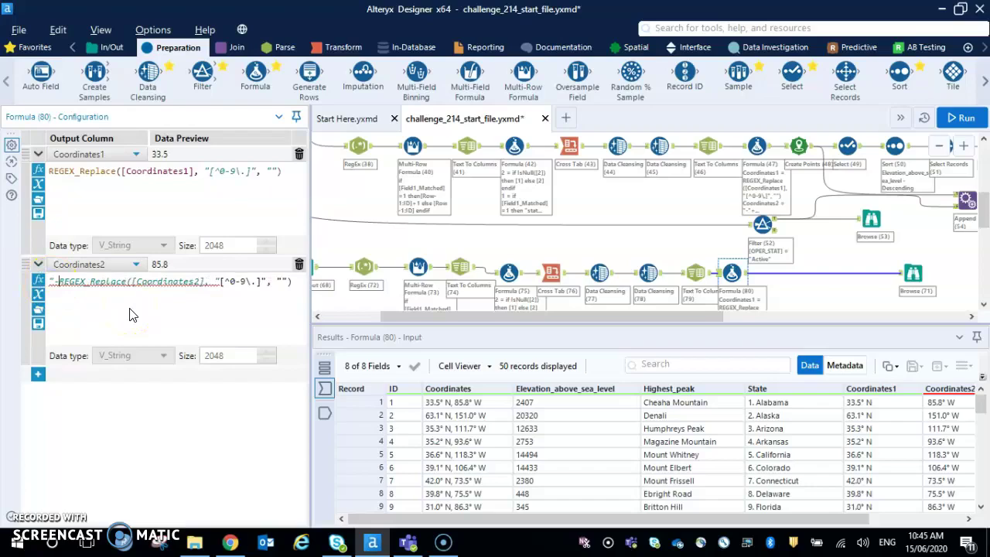
{"action": "type", "text": "\"+"}
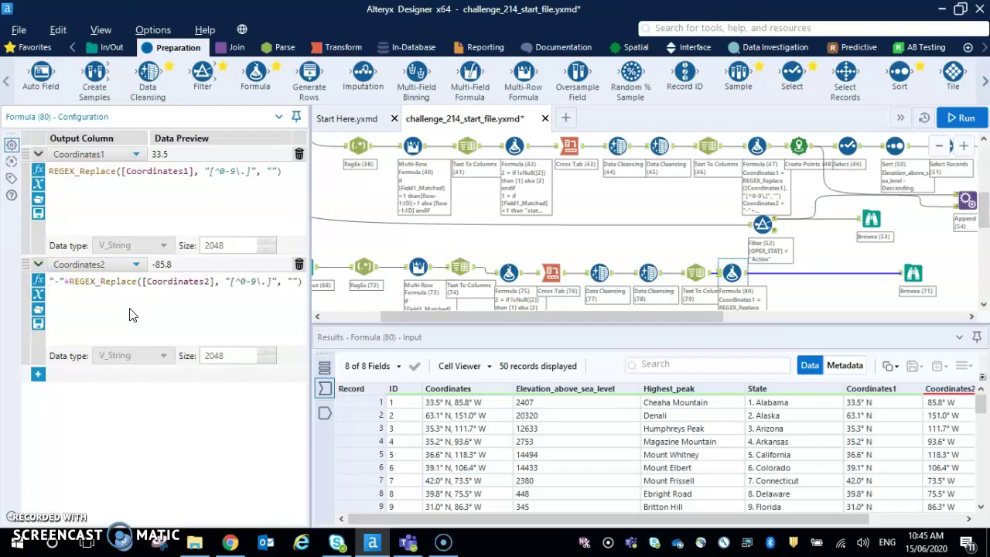
Add a third expression with State as its output column and insert the REGEX_Replace function
{"action": "left_click", "coordinate": [37, 374]}
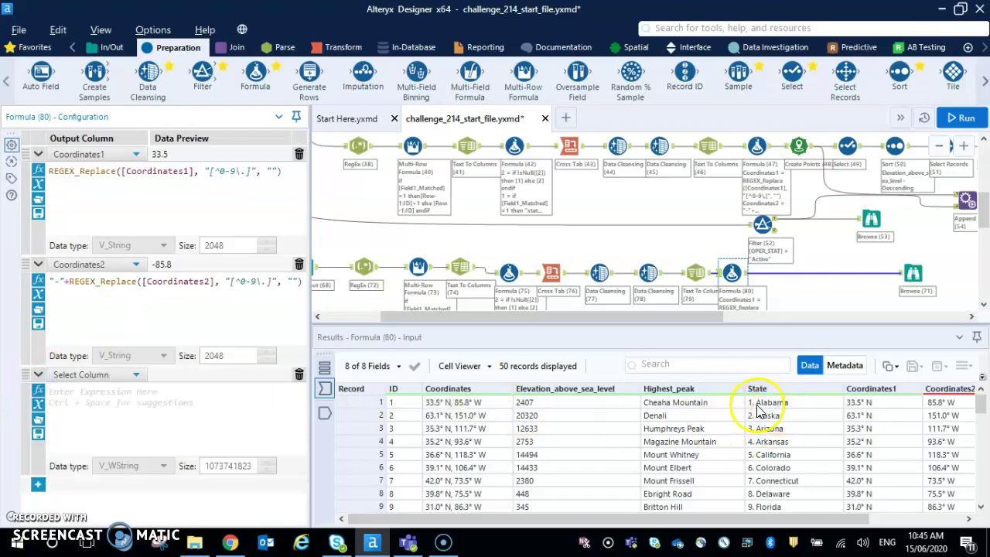
{"action": "left_click", "coordinate": [135, 375]}
{"action": "left_click", "coordinate": [78, 481]}
{"action": "left_click", "coordinate": [109, 389]}
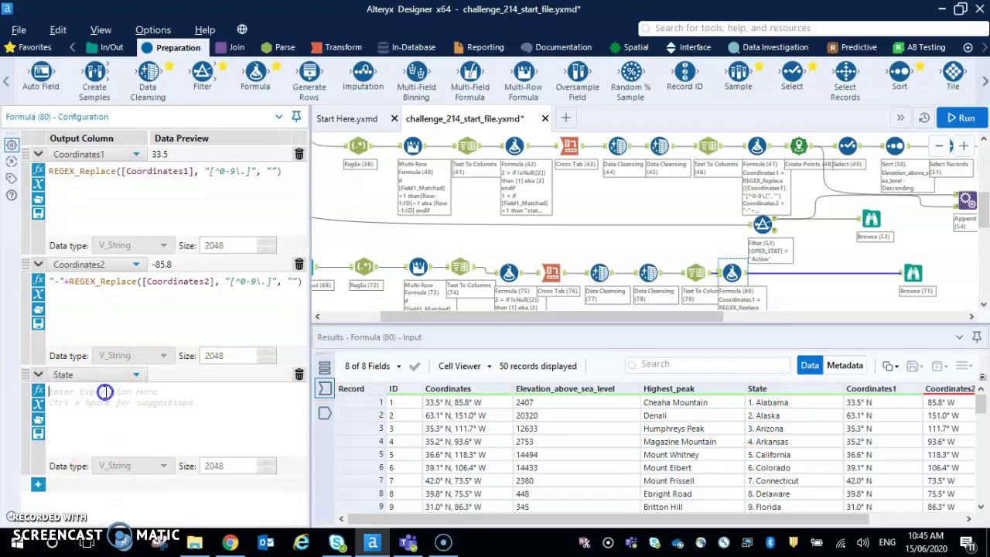
{"action": "type", "text": "reg"}
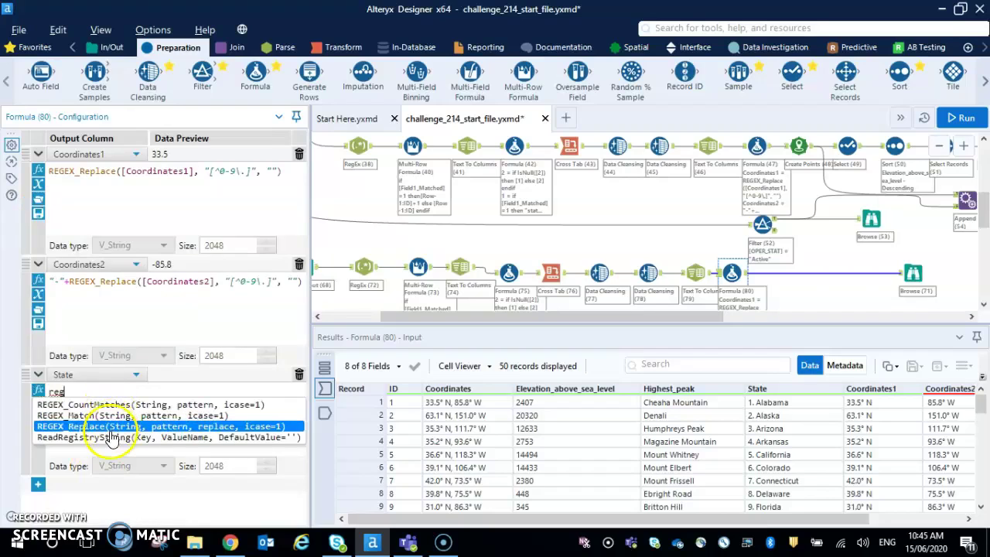
{"action": "double_click", "coordinate": [111, 426]}
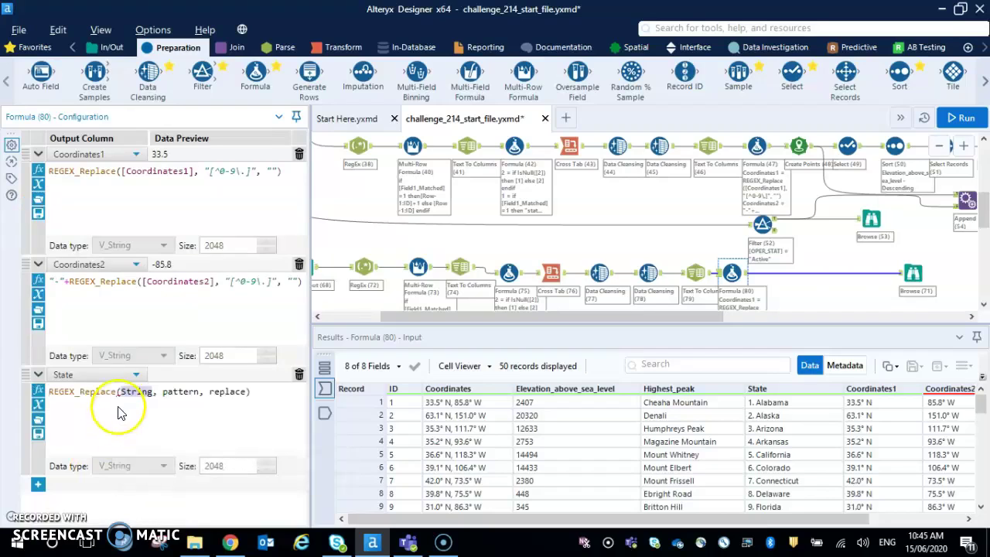
Replace the String argument of the third expression with the [State] field
{"action": "type", "text": "["}
{"action": "key", "text": "Down"}
{"action": "key", "text": "Down"}
{"action": "key", "text": "Down"}
{"action": "key", "text": "Down"}
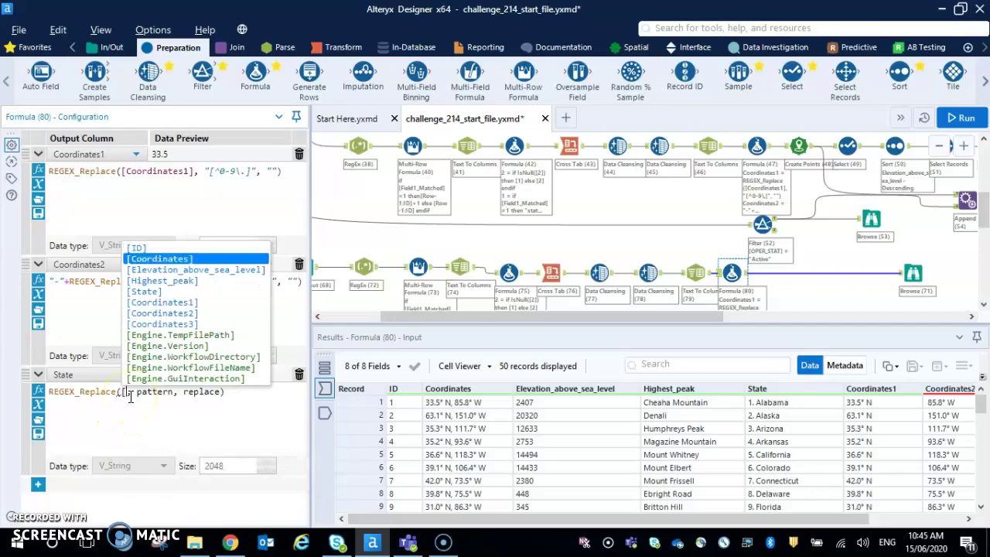
{"action": "key", "text": "Return"}
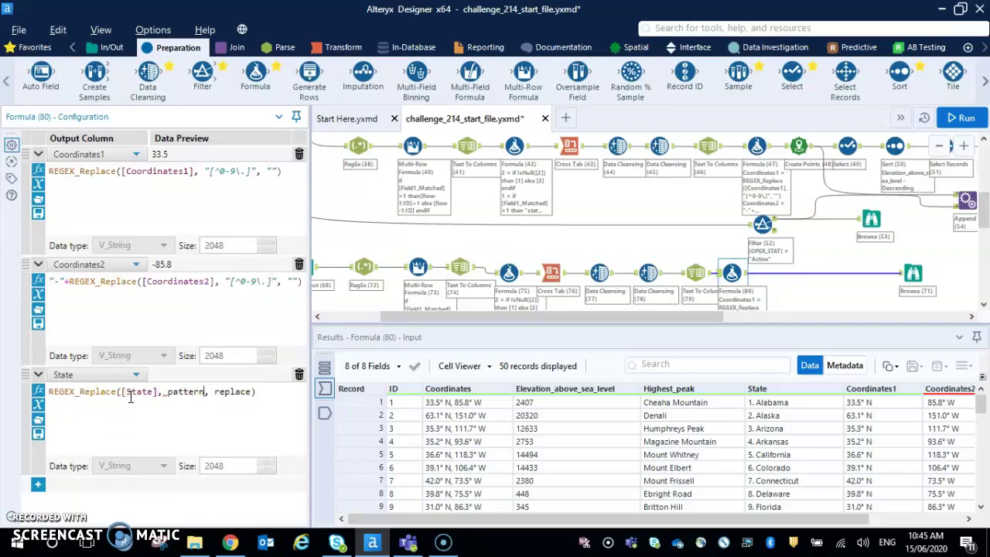
Replace the pattern argument of the State expression with "[0-9\.]"
{"action": "key", "text": "BackSpace"}
{"action": "key", "text": "BackSpace"}
{"action": "key", "text": "BackSpace"}
{"action": "key", "text": "BackSpace"}
{"action": "key", "text": "BackSpace"}
{"action": "key", "text": "BackSpace"}
{"action": "key", "text": "BackSpace"}
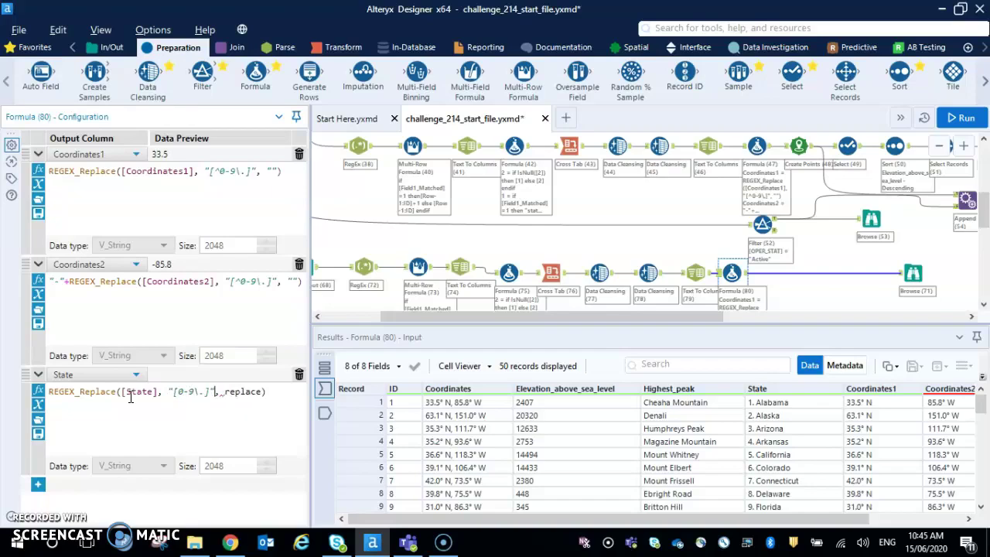
Set the State expression's replace argument to an empty string and wrap the whole REGEX_Replace call in trim()
{"action": "key", "text": "BackSpace"}
{"action": "key", "text": "BackSpace"}
{"action": "key", "text": "BackSpace"}
{"action": "key", "text": "BackSpace"}
{"action": "key", "text": "BackSpace"}
{"action": "key", "text": "BackSpace"}
{"action": "key", "text": "BackSpace"}
{"action": "type", "text": "trim("}
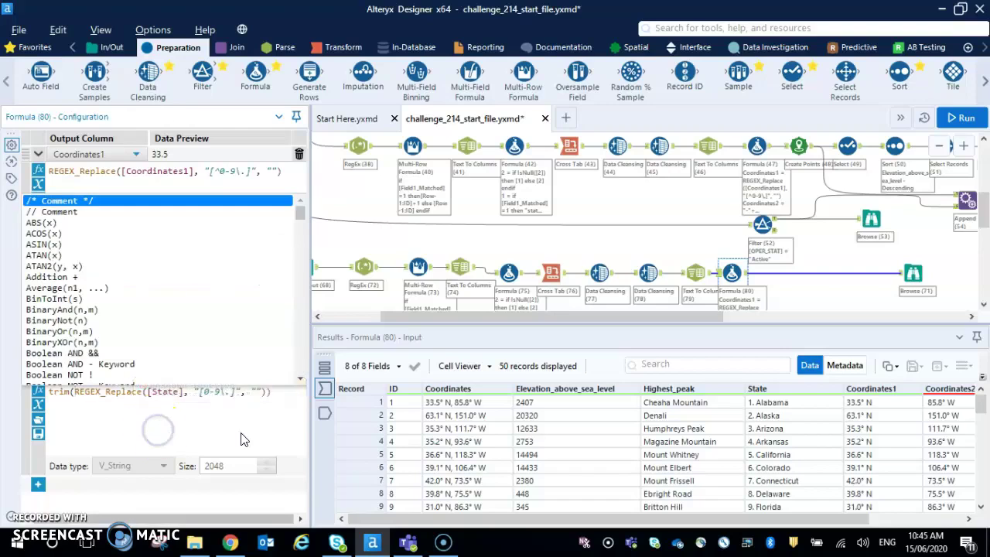
Run the workflow and examine the coordinate columns feeding the Formula tool on the lower branch
{"action": "left_click", "coordinate": [430, 257]}
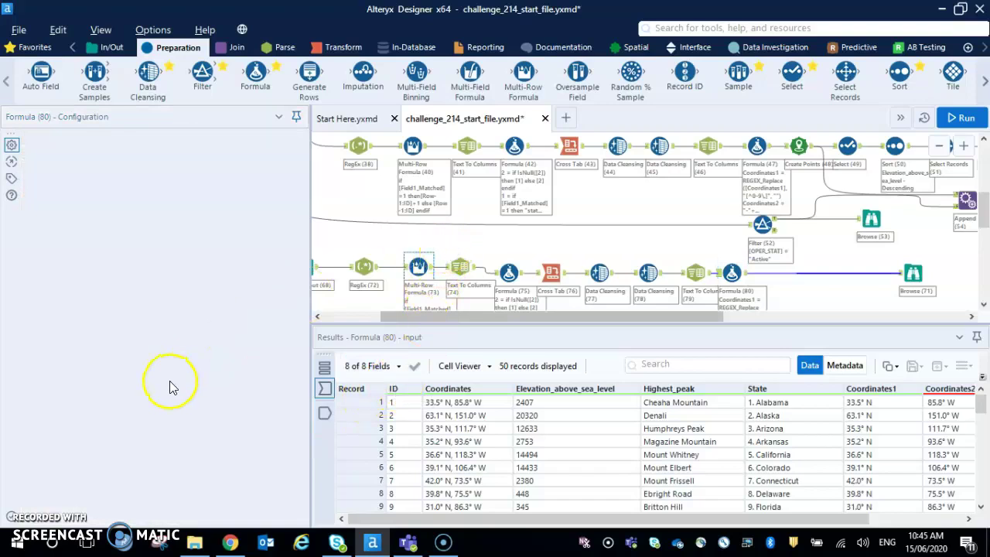
{"action": "key", "text": "ctrl+r"}
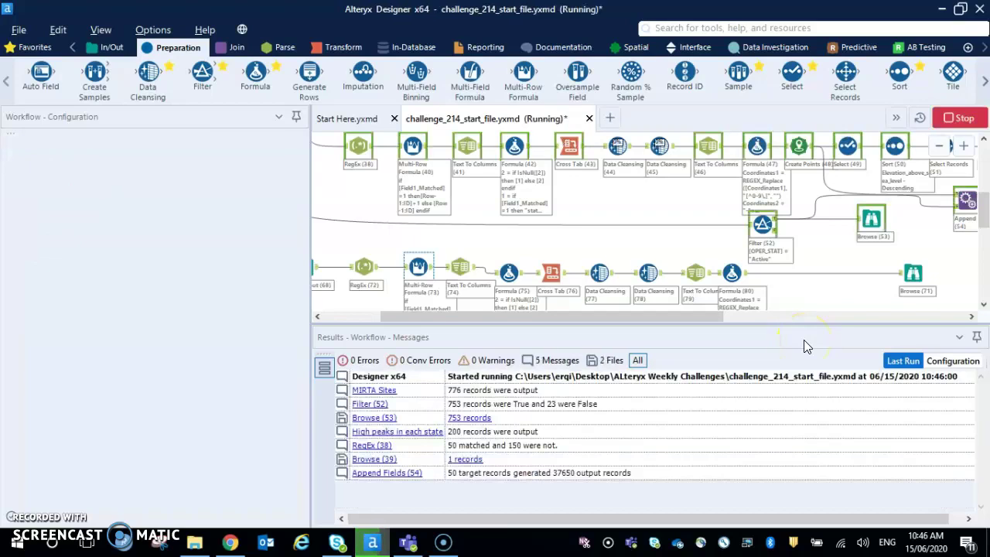
{"action": "left_click", "coordinate": [732, 274]}
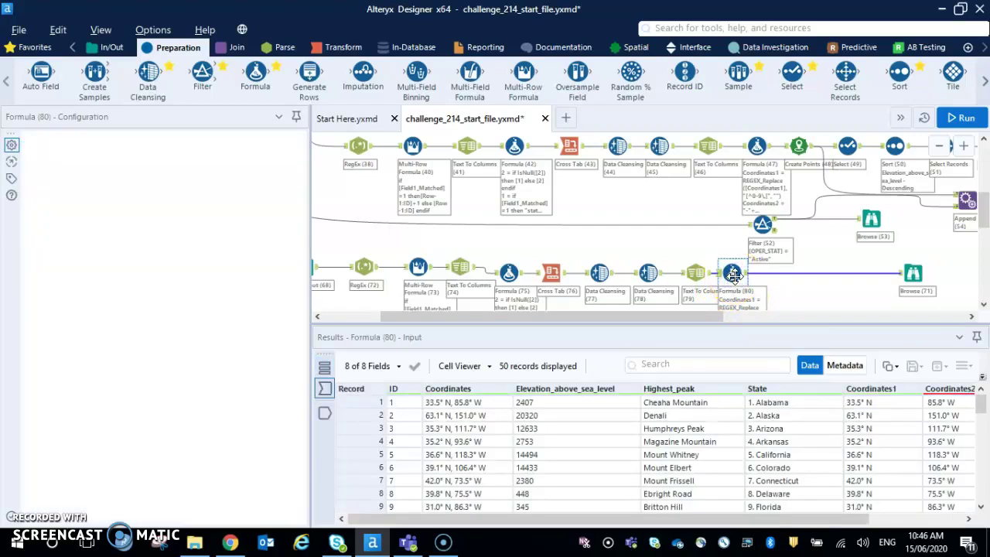
{"action": "left_click_drag", "start_coordinate": [783, 522], "coordinate": [877, 533]}
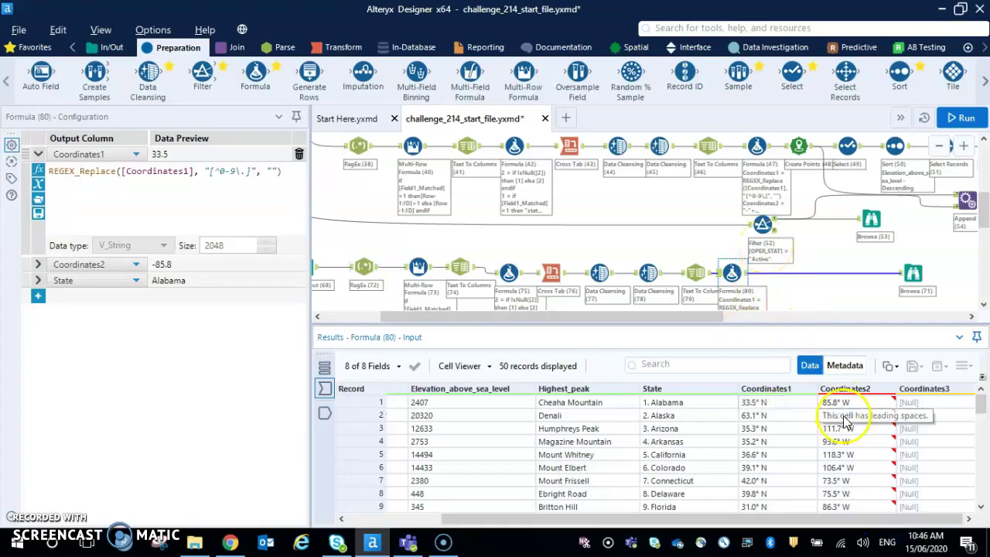
Insert a Data Cleansing tool after the lower branch's Formula, followed by a Create Points tool before the Browse
{"action": "left_click", "coordinate": [731, 273]}
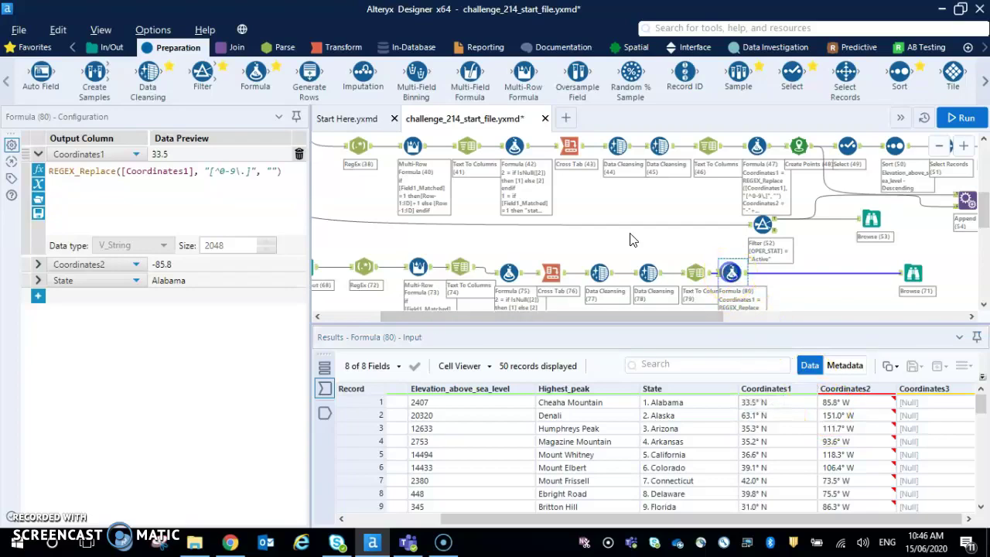
{"action": "left_click_drag", "start_coordinate": [147, 73], "coordinate": [778, 283]}
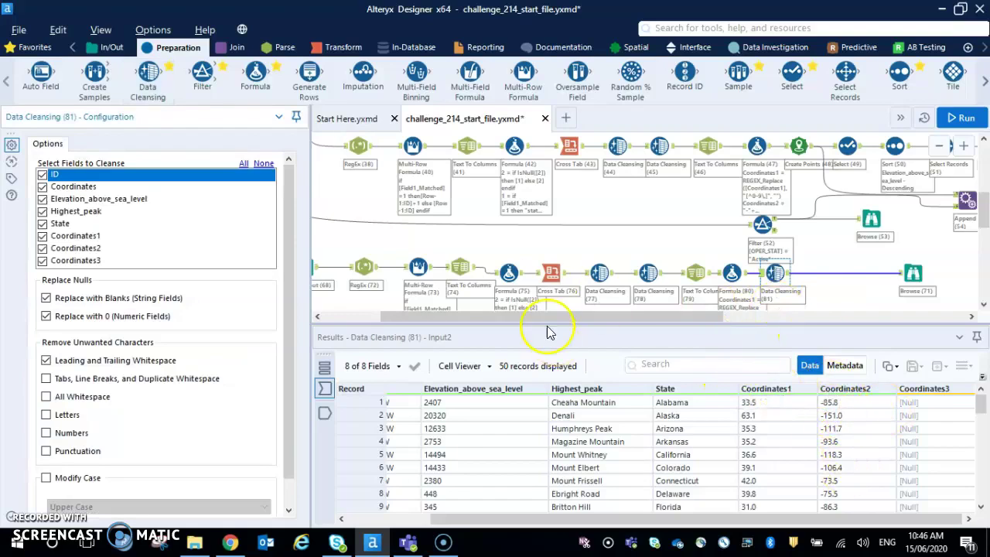
{"action": "left_click", "coordinate": [614, 49]}
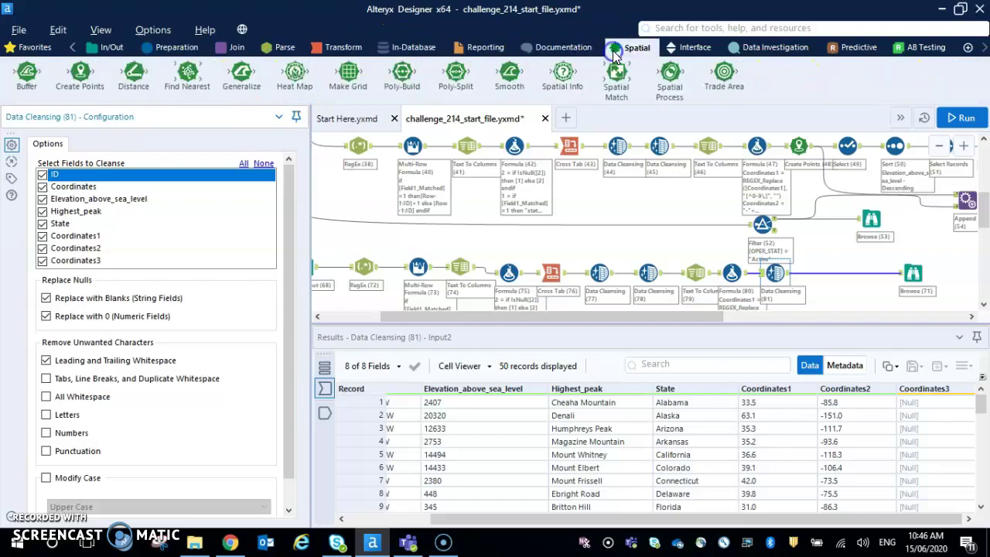
{"action": "left_click_drag", "start_coordinate": [85, 77], "coordinate": [470, 218]}
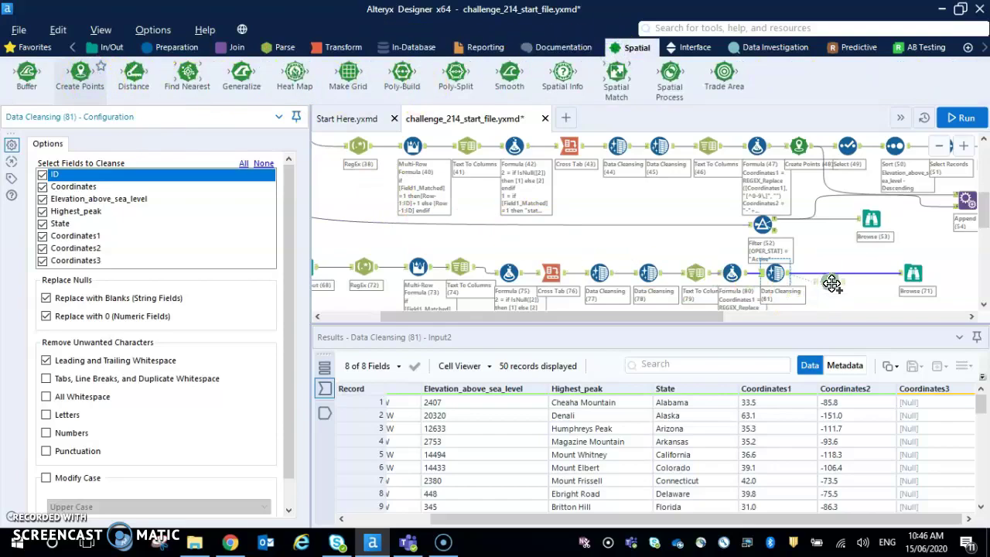
{"action": "left_click_drag", "start_coordinate": [827, 275], "coordinate": [828, 275]}
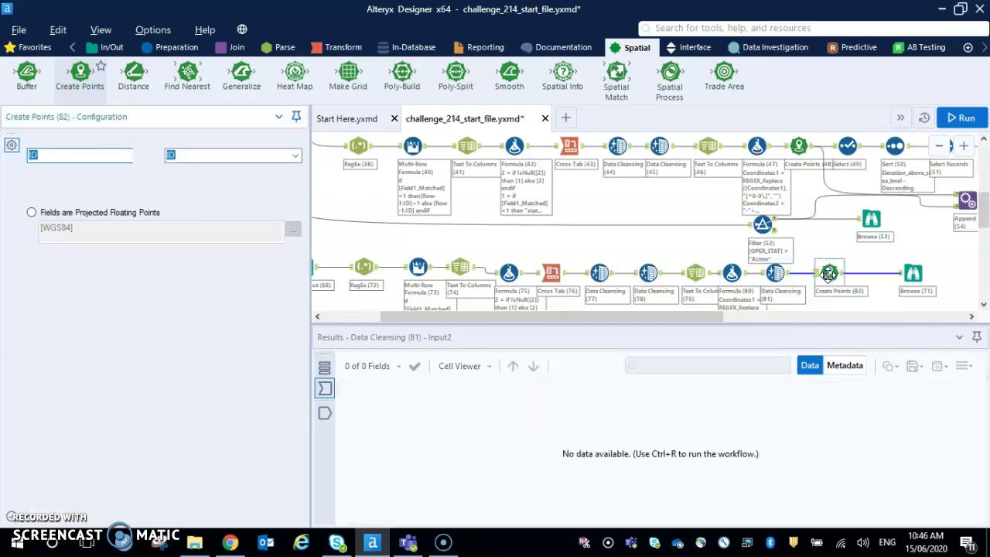
Configure Create Points with Coordinates2 as the X (longitude) field and Coordinates1 as the Y (latitude) field
{"action": "left_click", "coordinate": [155, 156]}
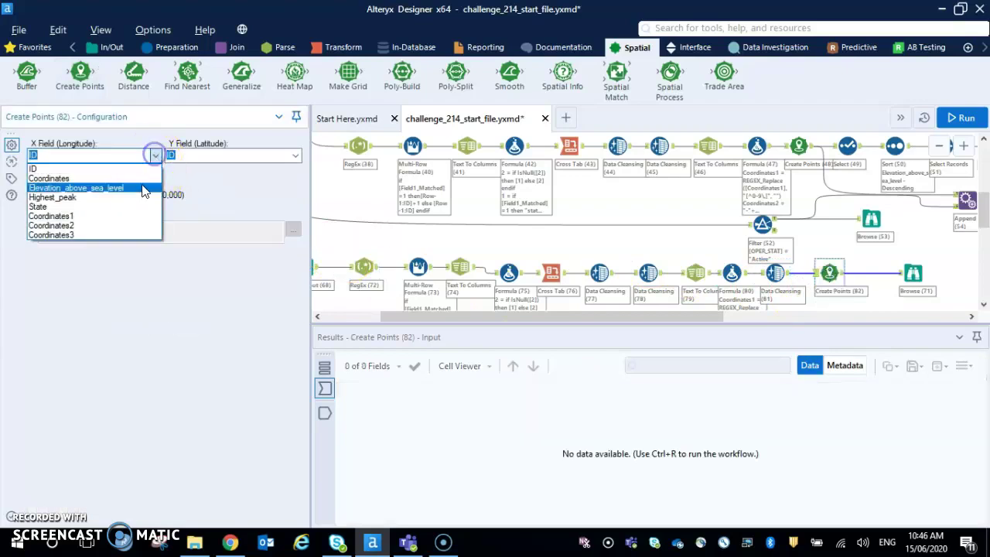
{"action": "left_click", "coordinate": [119, 225]}
{"action": "left_click", "coordinate": [295, 156]}
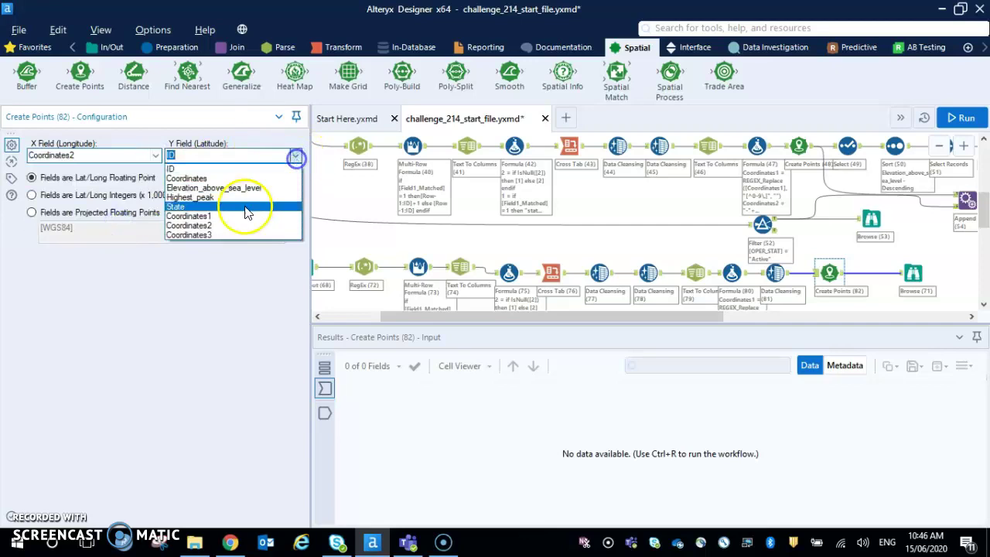
{"action": "left_click", "coordinate": [236, 218]}
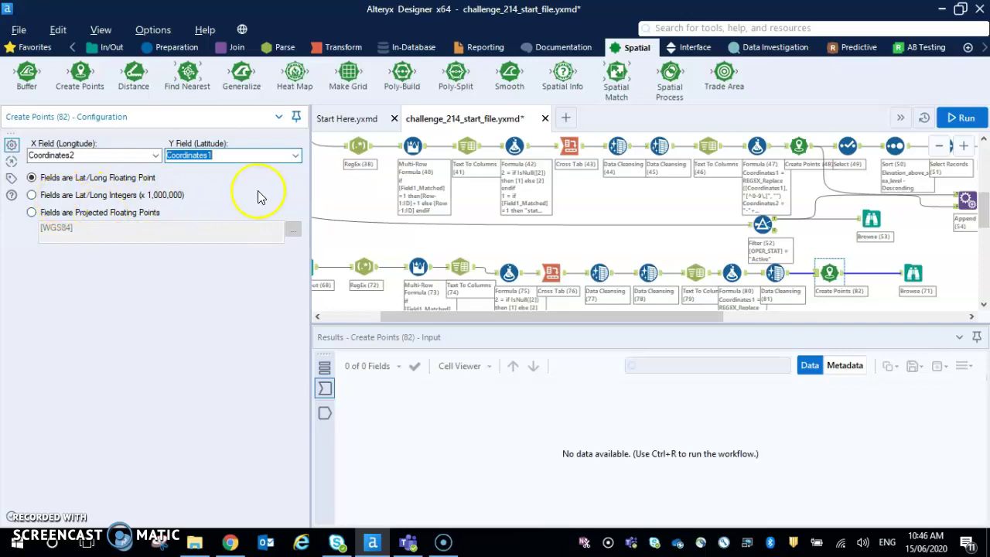
Run the workflow and inspect the output data of the Create Points tool
{"action": "key", "text": "ctrl+r"}
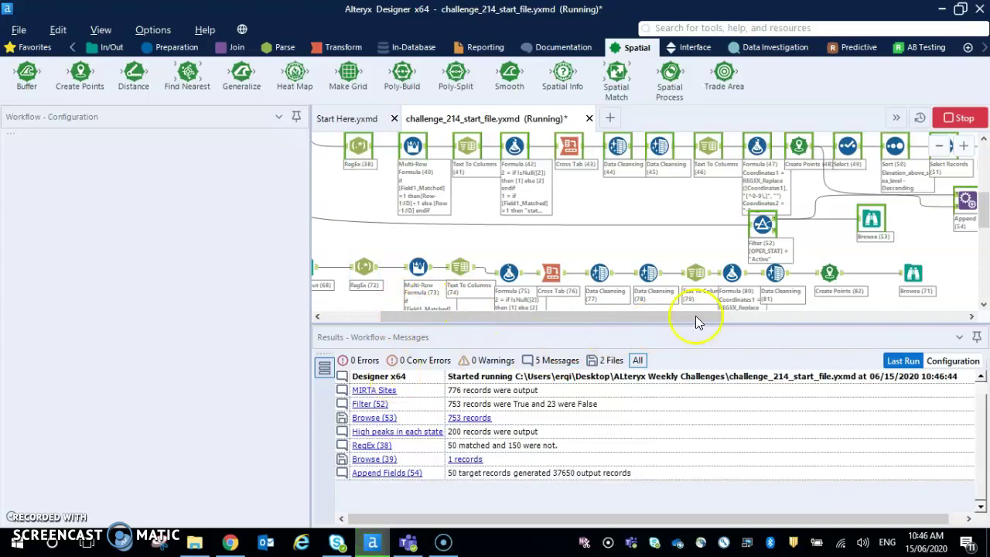
{"action": "left_click", "coordinate": [843, 282]}
{"action": "left_click", "coordinate": [325, 413]}
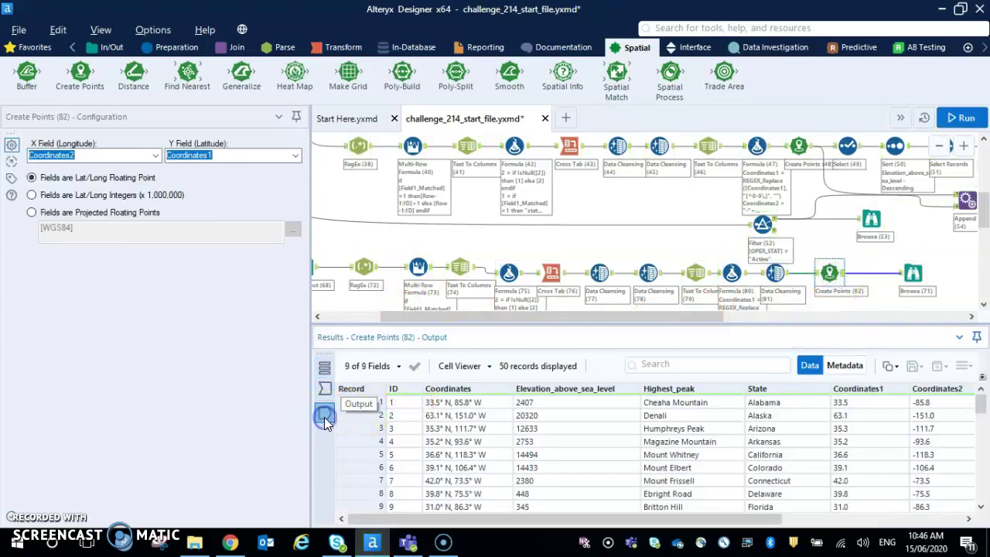
Show the lower branch's Browse results as a map of the peaks over the Alteryx Light base map
{"action": "left_click", "coordinate": [913, 272]}
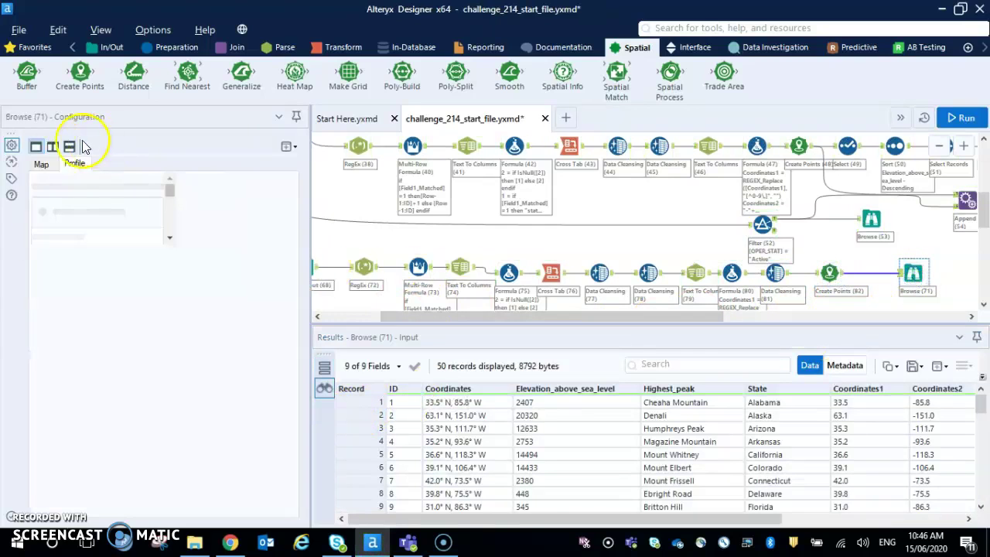
{"action": "left_click", "coordinate": [41, 165]}
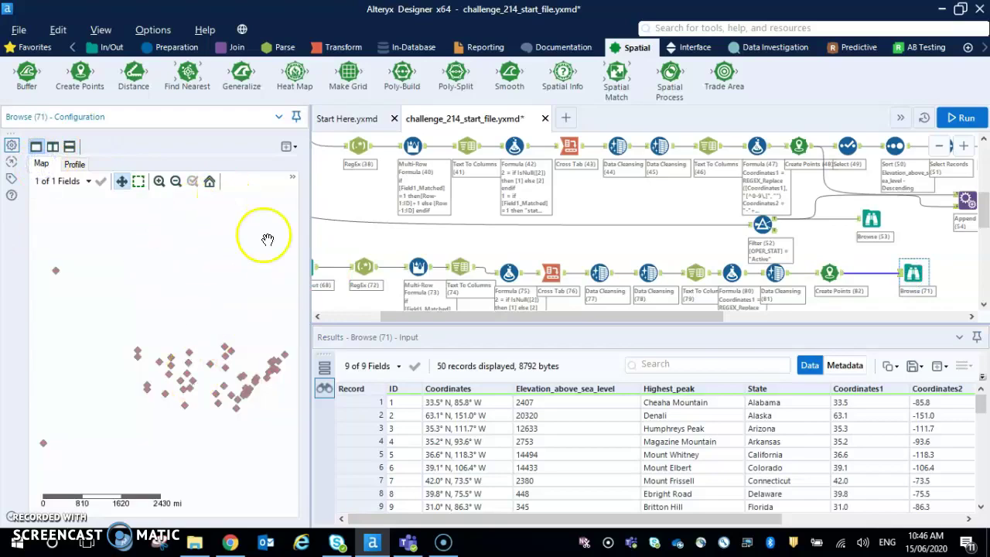
{"action": "left_click", "coordinate": [291, 179]}
{"action": "left_click", "coordinate": [257, 202]}
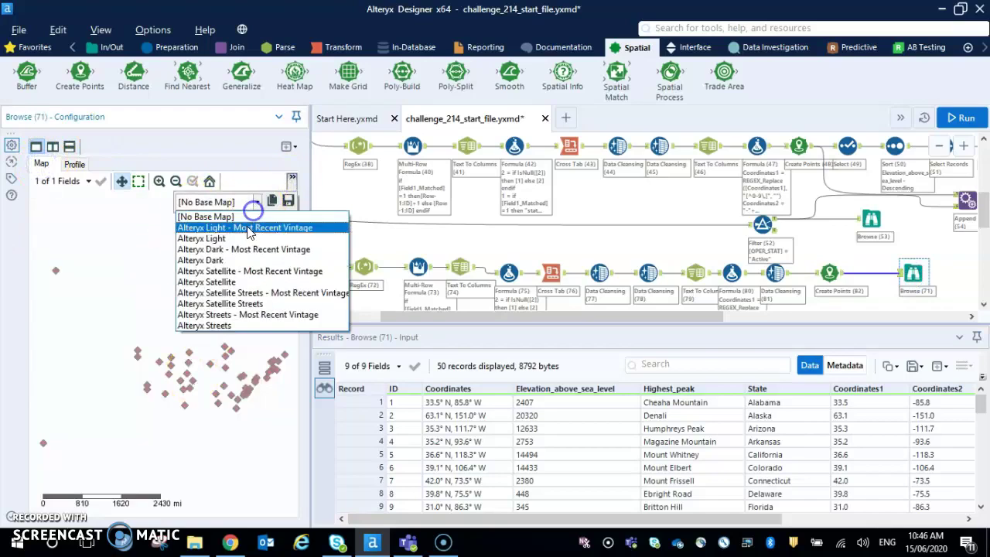
{"action": "left_click", "coordinate": [247, 239]}
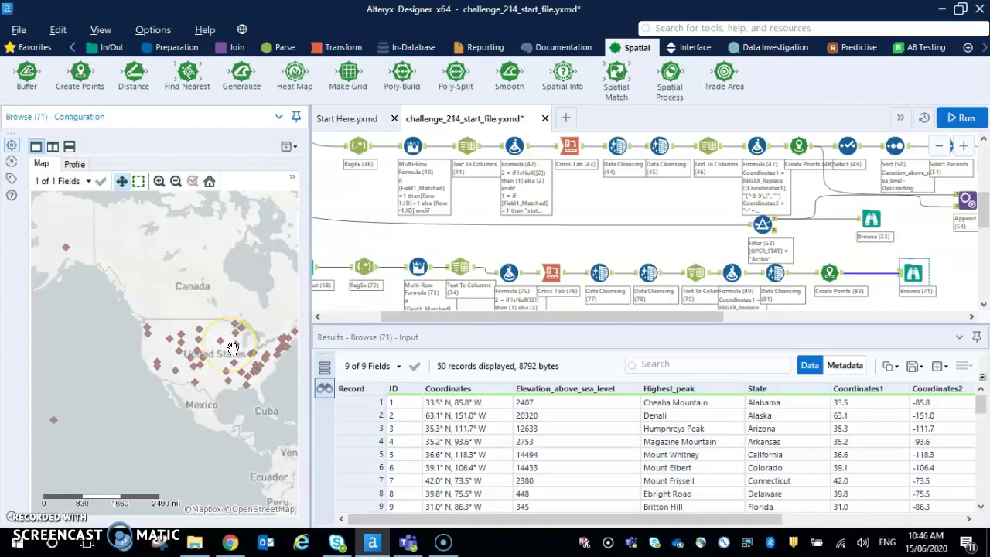
Insert a Select tool between Create Points and Browse and change the Elevation_above_sea_level type to Double
{"action": "left_click_drag", "start_coordinate": [716, 316], "coordinate": [798, 319]}
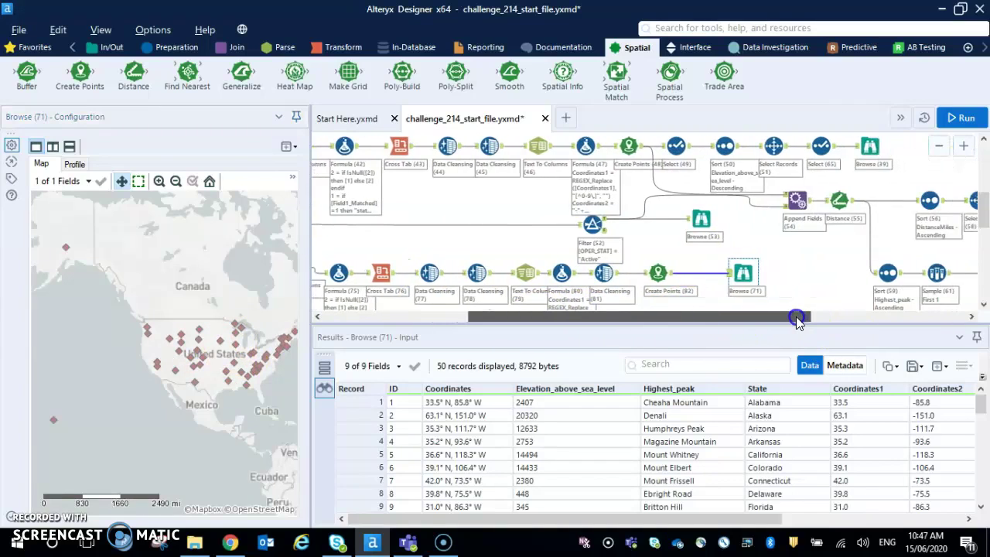
{"action": "left_click", "coordinate": [154, 47]}
{"action": "left_click_drag", "start_coordinate": [792, 78], "coordinate": [707, 272]}
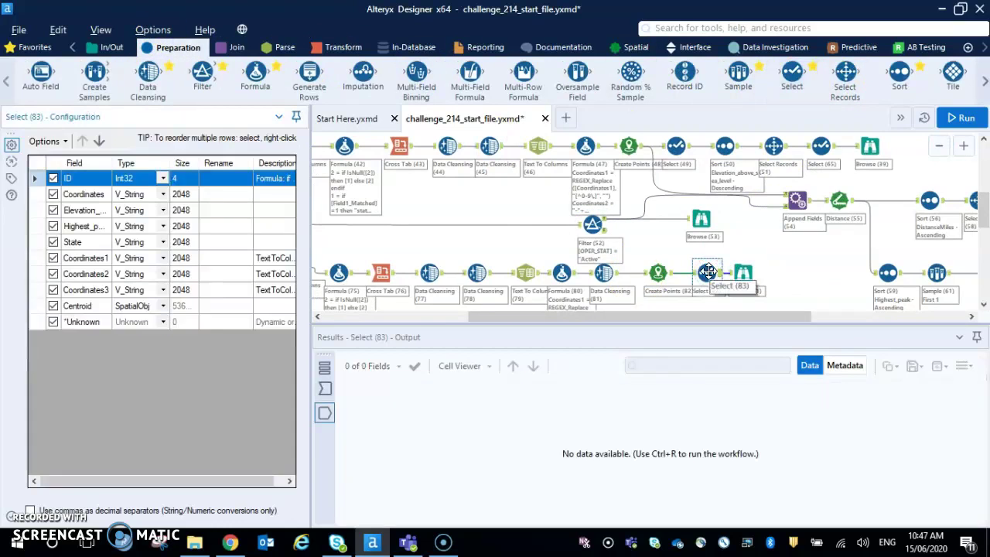
{"action": "left_click", "coordinate": [162, 211]}
{"action": "left_click", "coordinate": [153, 289]}
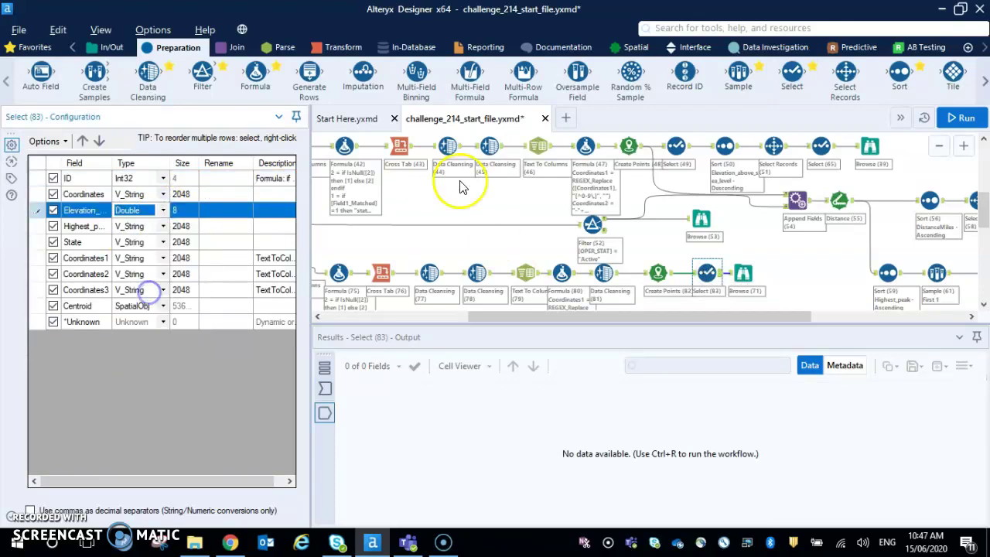
Insert a Sort tool after the Select and sort Elevation_above_sea_level in descending order
{"action": "left_click_drag", "start_coordinate": [905, 85], "coordinate": [755, 272]}
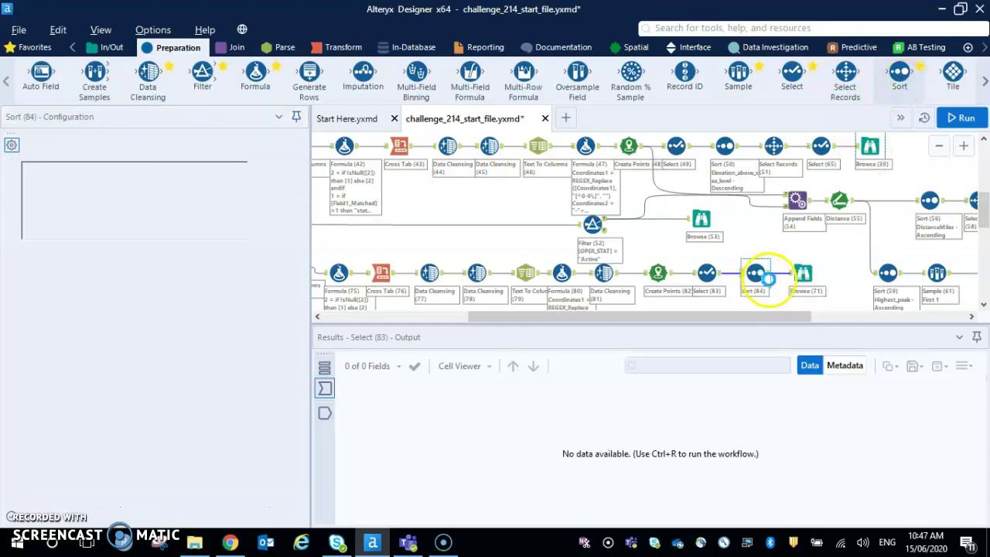
{"action": "left_click", "coordinate": [117, 189]}
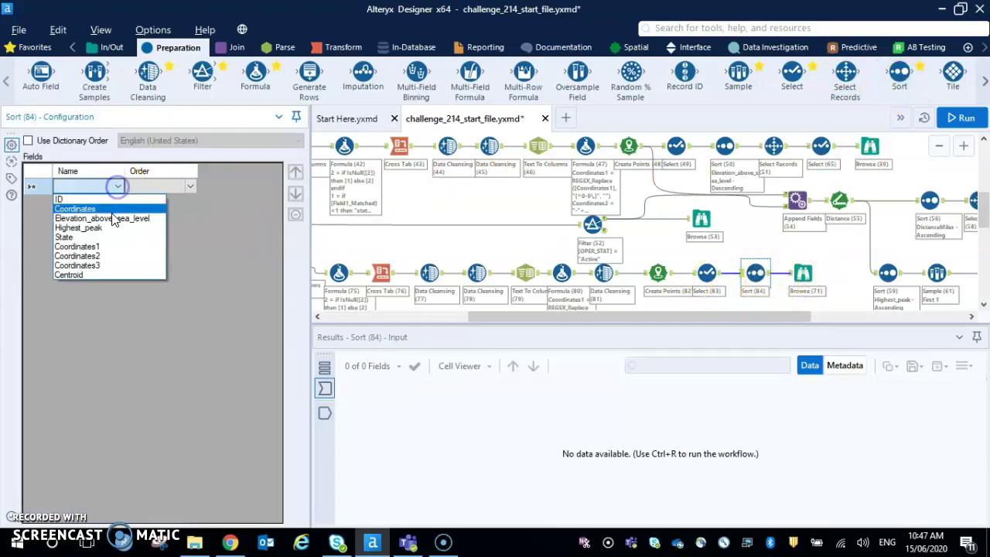
{"action": "left_click", "coordinate": [112, 215]}
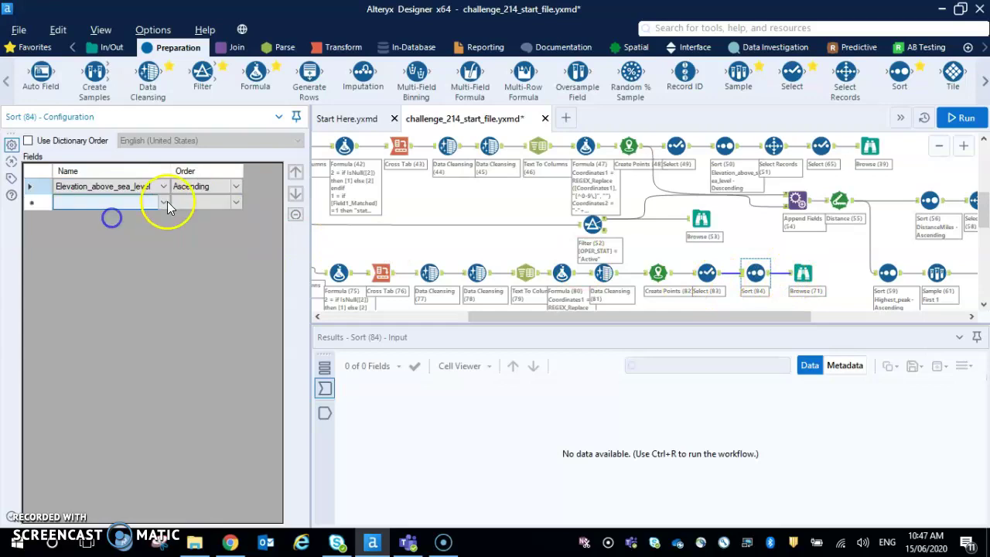
{"action": "left_click", "coordinate": [237, 188]}
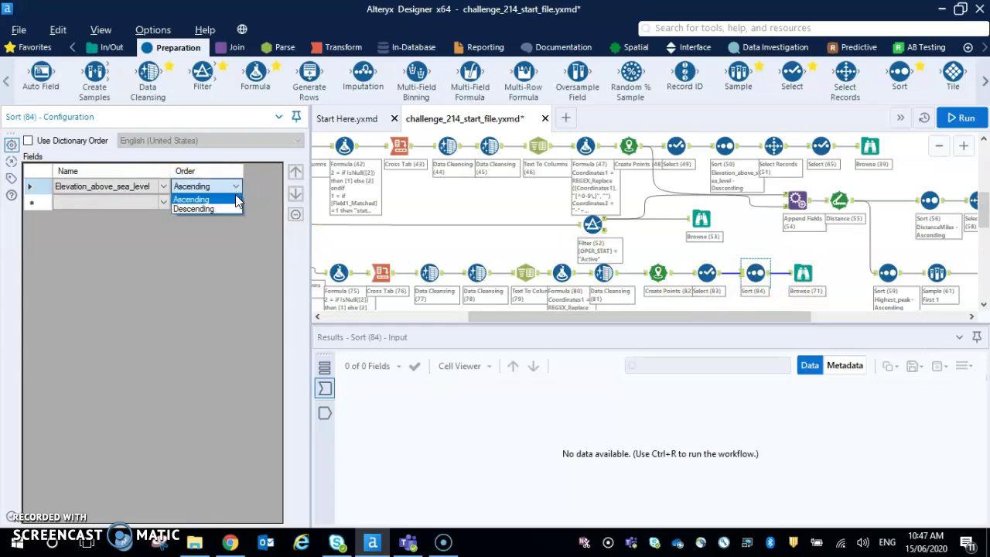
{"action": "left_click", "coordinate": [212, 211]}
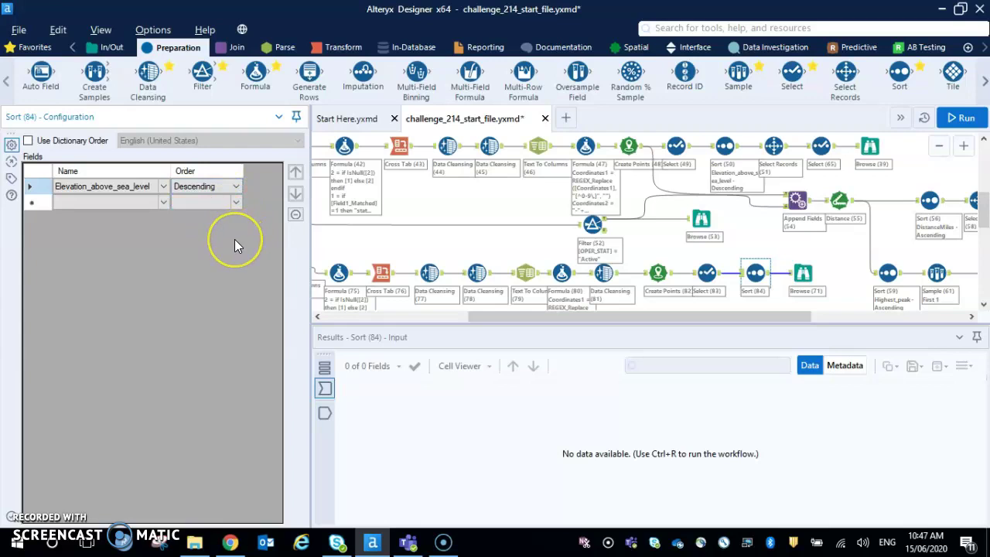
Insert a Select Records tool after the Sort with range 14 and run the workflow to view its output
{"action": "left_click_drag", "start_coordinate": [846, 74], "coordinate": [786, 277]}
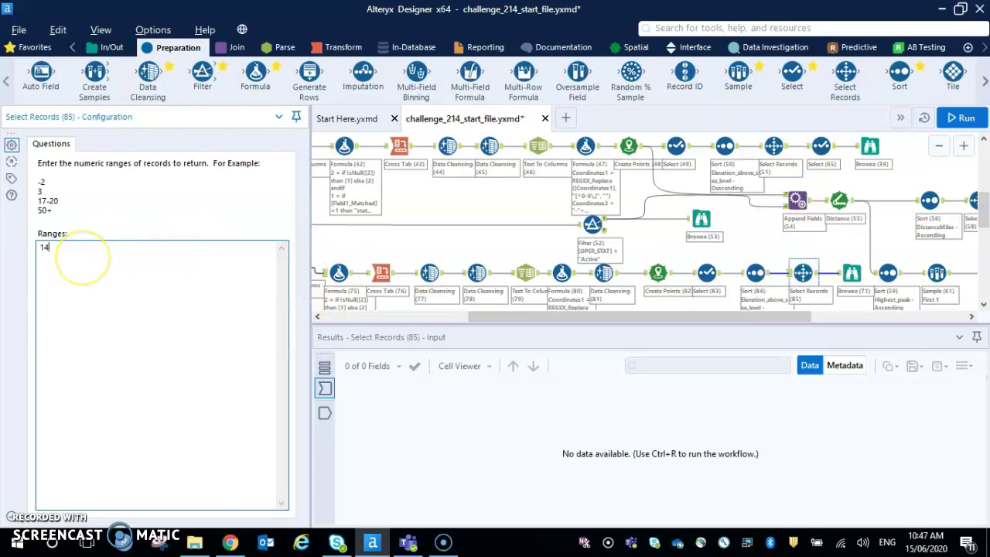
{"action": "key", "text": "ctrl+r"}
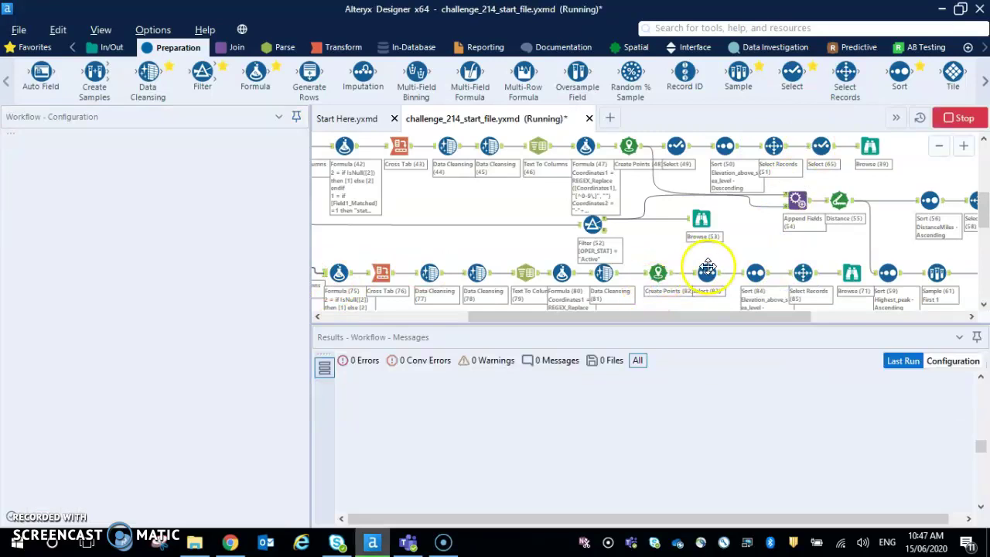
{"action": "left_click", "coordinate": [856, 278]}
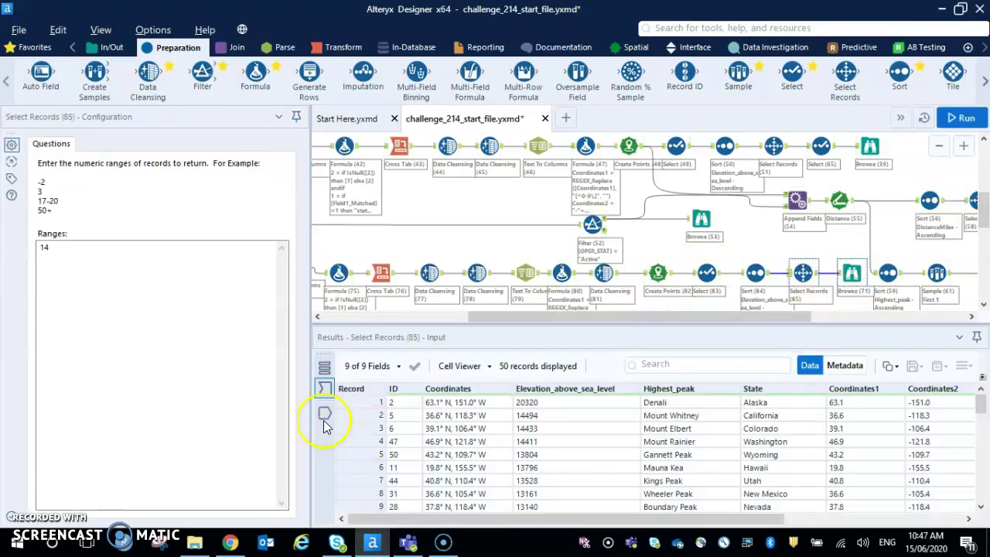
{"action": "left_click", "coordinate": [323, 414]}
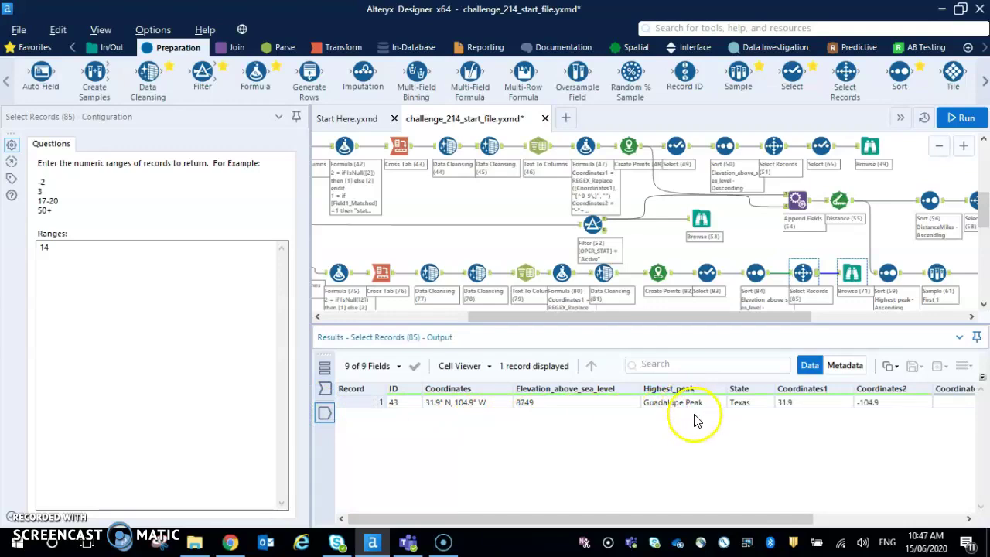
Insert a Select tool after Select Records and reposition it with the Browse tool in the empty space below the branch
{"action": "left_click_drag", "start_coordinate": [793, 73], "coordinate": [836, 277]}
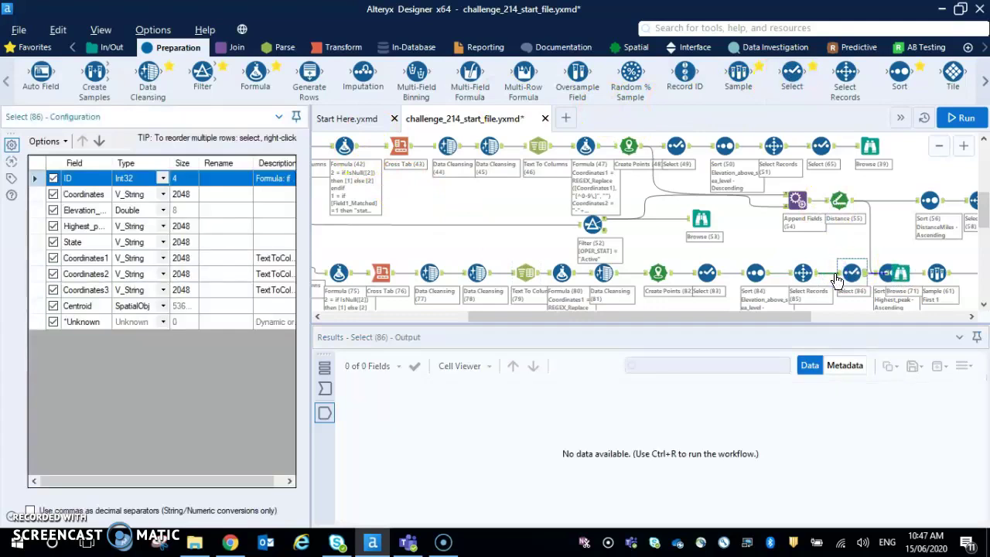
{"action": "left_click", "coordinate": [898, 273]}
{"action": "scroll", "coordinate": [842, 285], "scroll_direction": "down", "scroll_amount": 3}
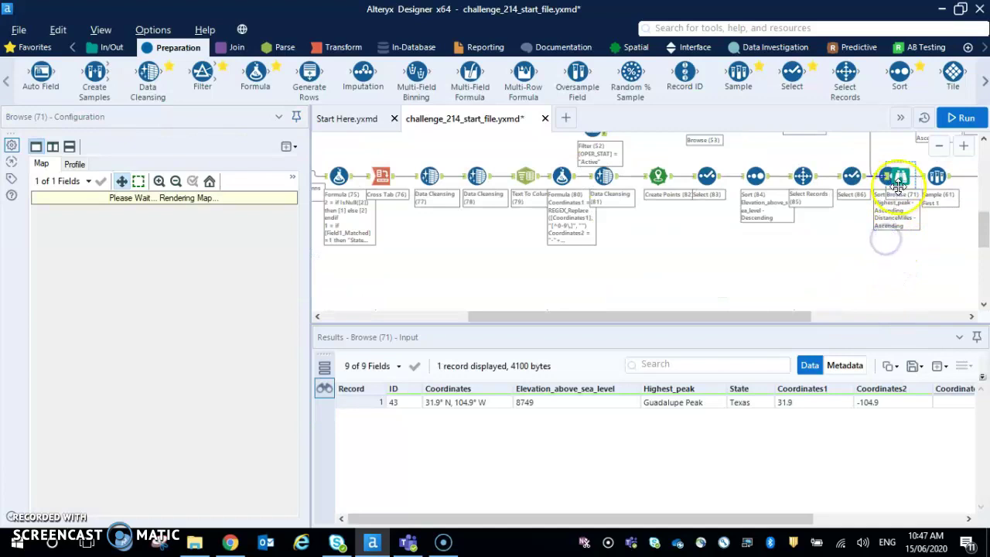
{"action": "left_click", "coordinate": [854, 178]}
{"action": "left_click_drag", "start_coordinate": [857, 182], "coordinate": [840, 273]}
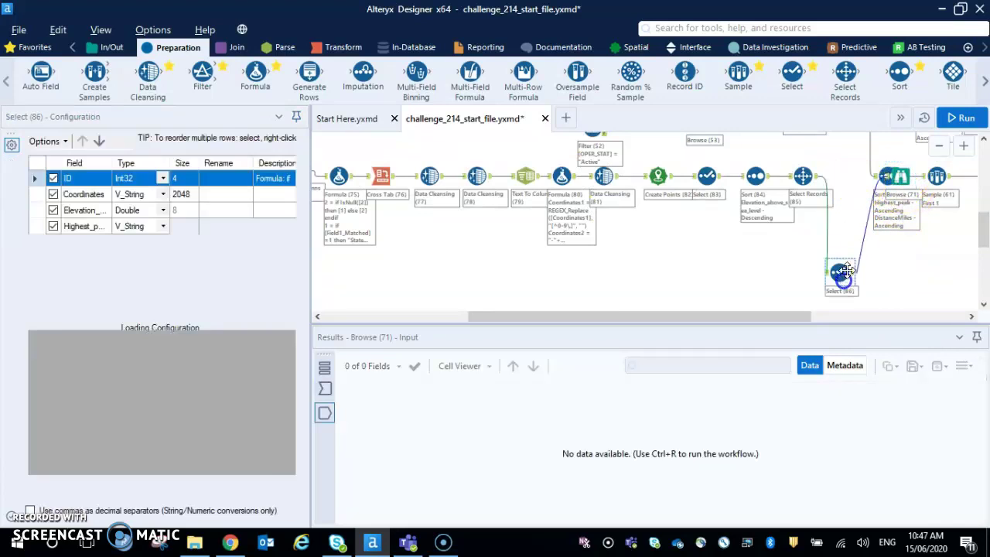
{"action": "left_click_drag", "start_coordinate": [898, 176], "coordinate": [899, 272]}
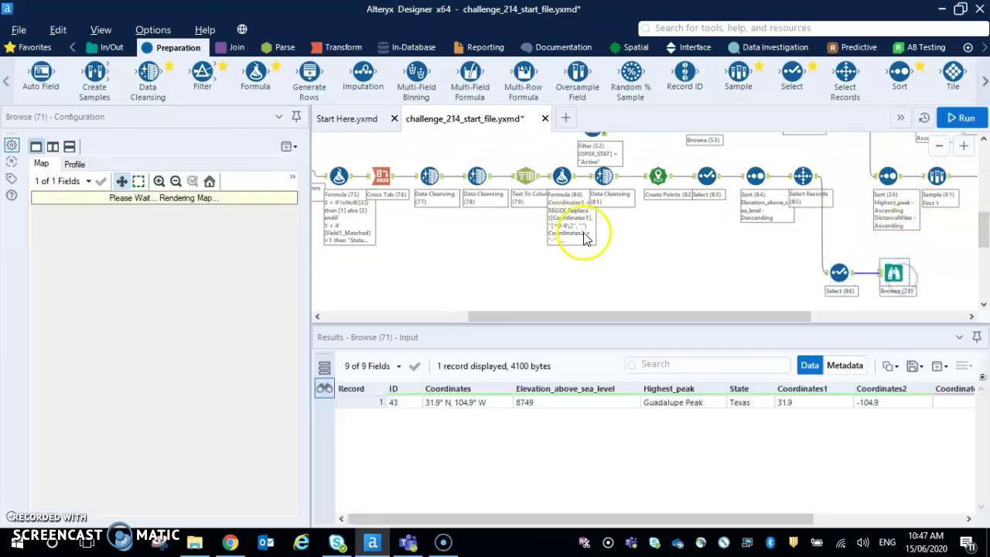
{"action": "left_click", "coordinate": [840, 274]}
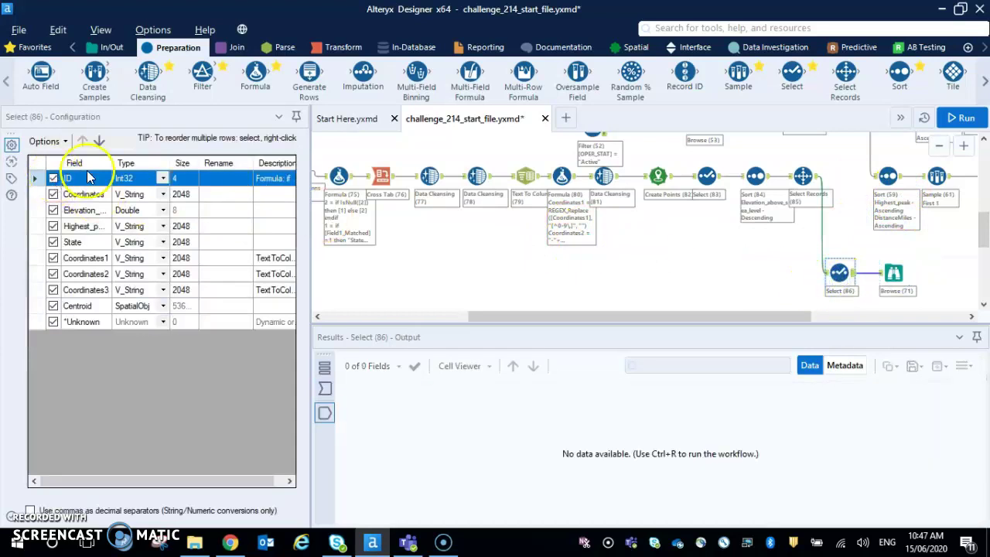
Deselect all fields in the Select tool before the Browse and keep only Highest_peak
{"action": "left_click_drag", "start_coordinate": [39, 184], "coordinate": [37, 322]}
{"action": "left_click", "coordinate": [45, 141]}
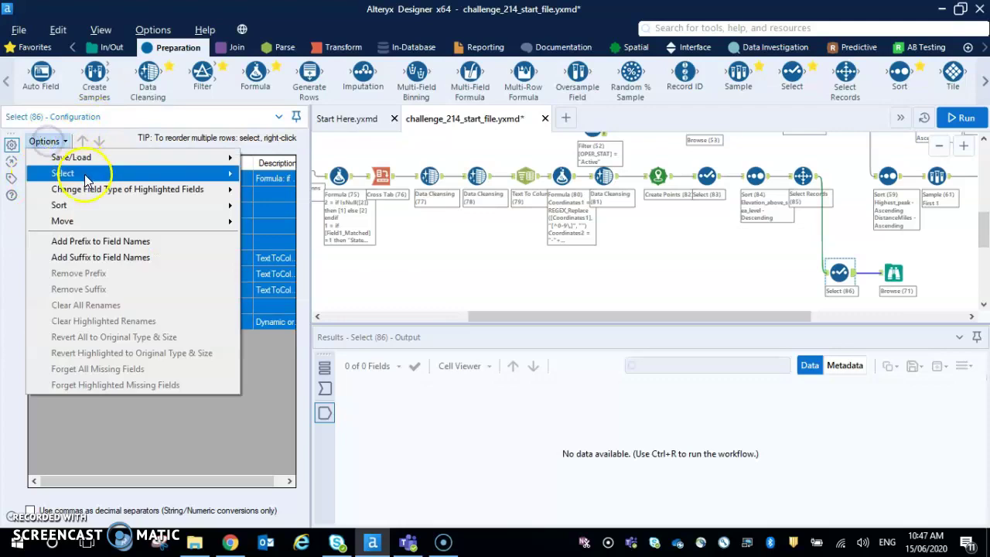
{"action": "mouse_move", "coordinate": [77, 173]}
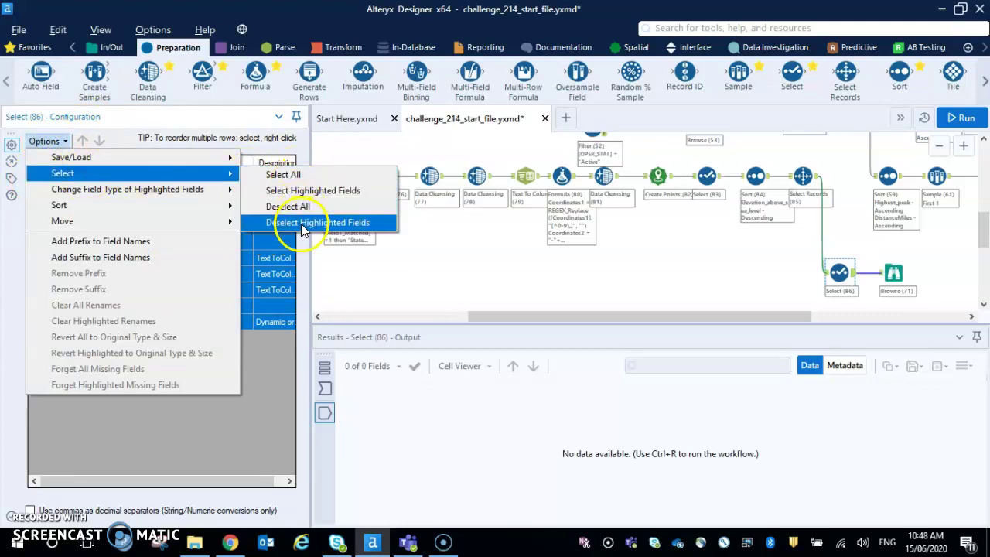
{"action": "left_click", "coordinate": [303, 208]}
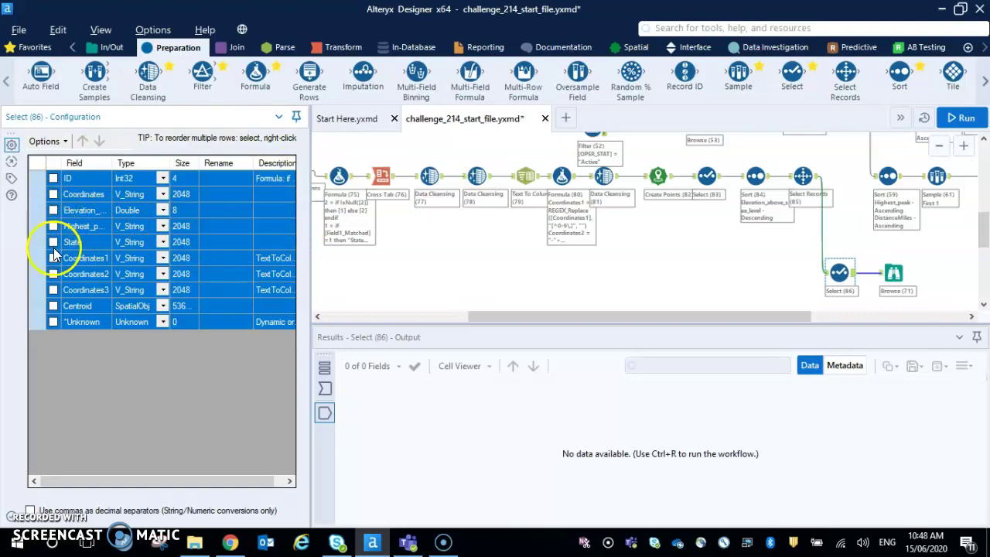
{"action": "left_click", "coordinate": [53, 225]}
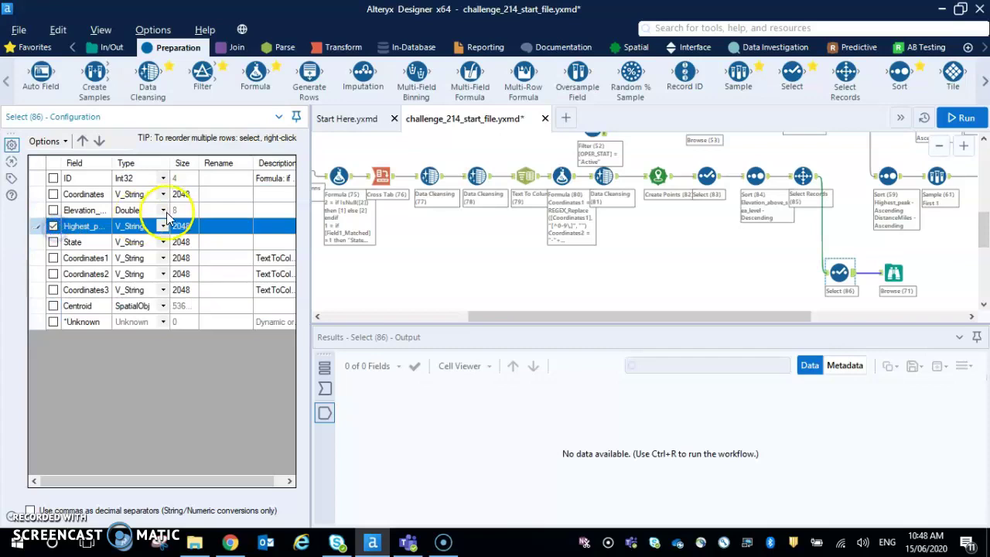
Run the workflow and view the output of the final Select tool
{"action": "left_click", "coordinate": [894, 273]}
{"action": "key", "text": "ctrl+r"}
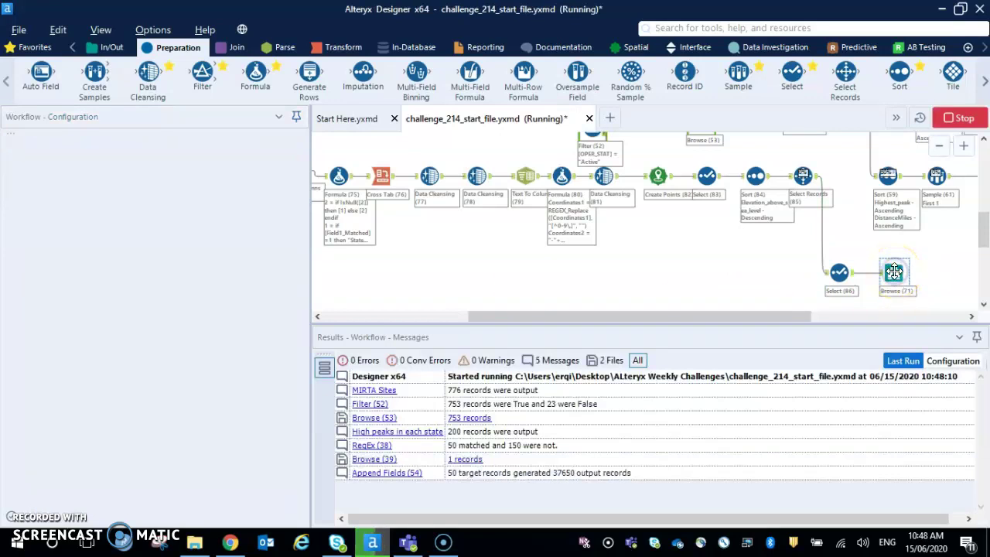
{"action": "left_click", "coordinate": [840, 272]}
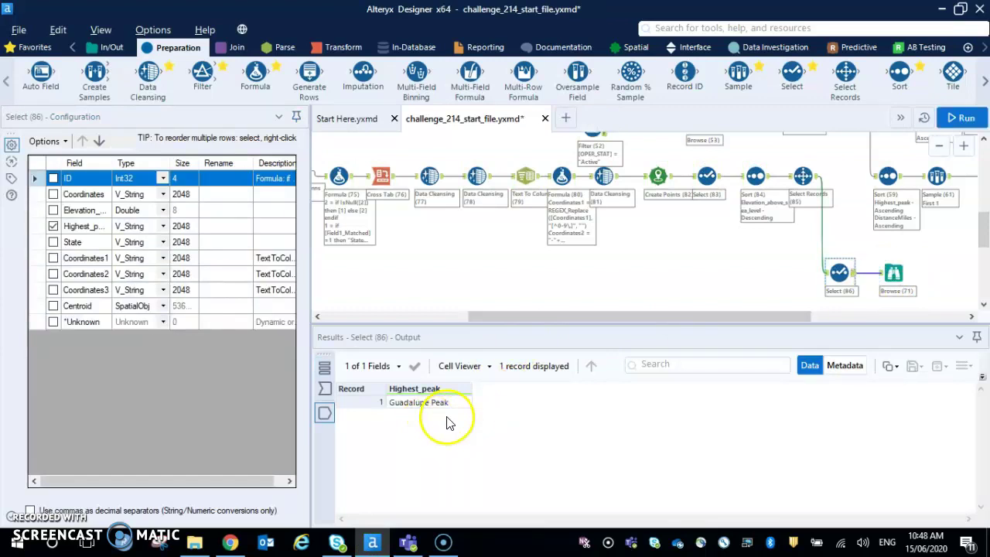
Check the peak against the expected answers in the challenge's solution Browse and return to the start of the high peaks branch
{"action": "left_click_drag", "start_coordinate": [985, 223], "coordinate": [984, 184]}
{"action": "left_click", "coordinate": [332, 240]}
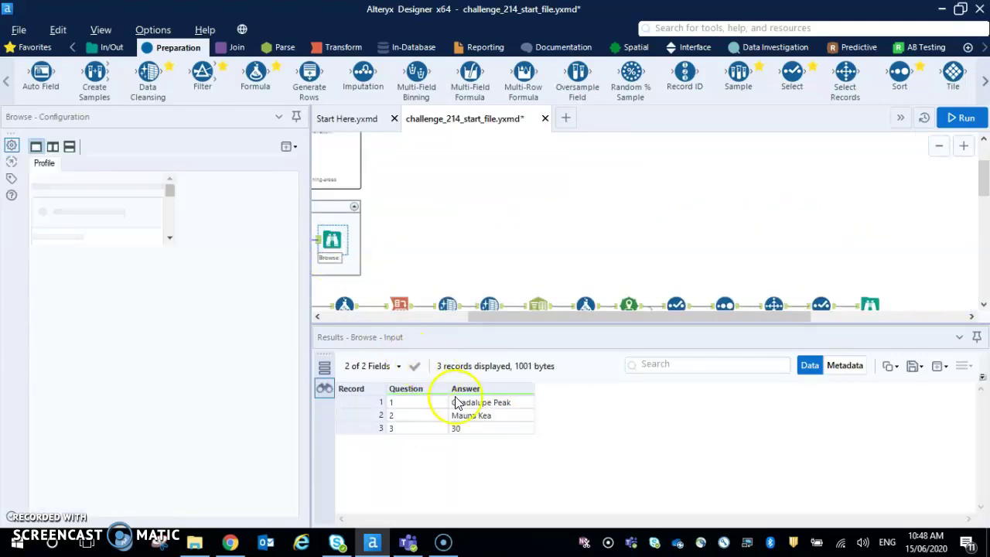
{"action": "left_click_drag", "start_coordinate": [986, 182], "coordinate": [986, 232]}
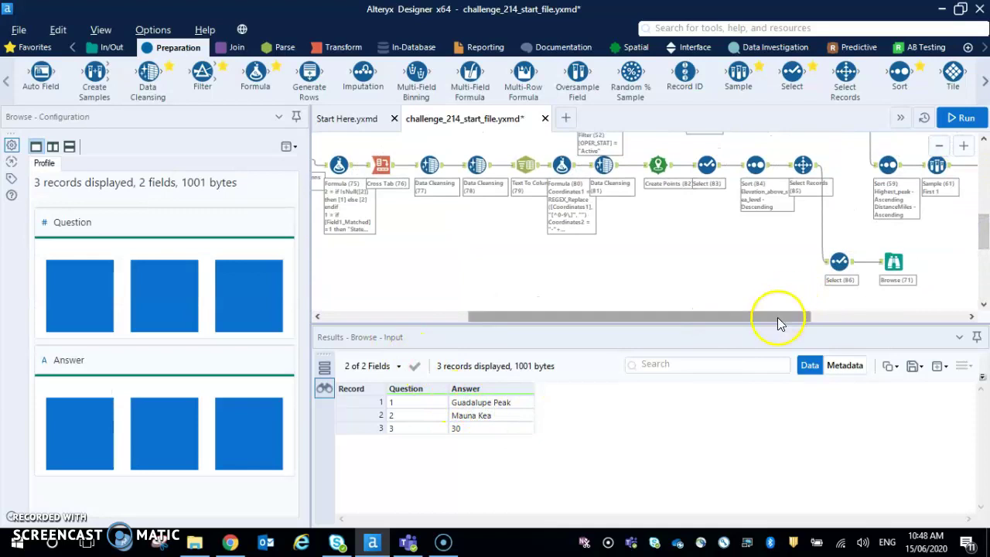
{"action": "left_click_drag", "start_coordinate": [778, 317], "coordinate": [629, 323]}
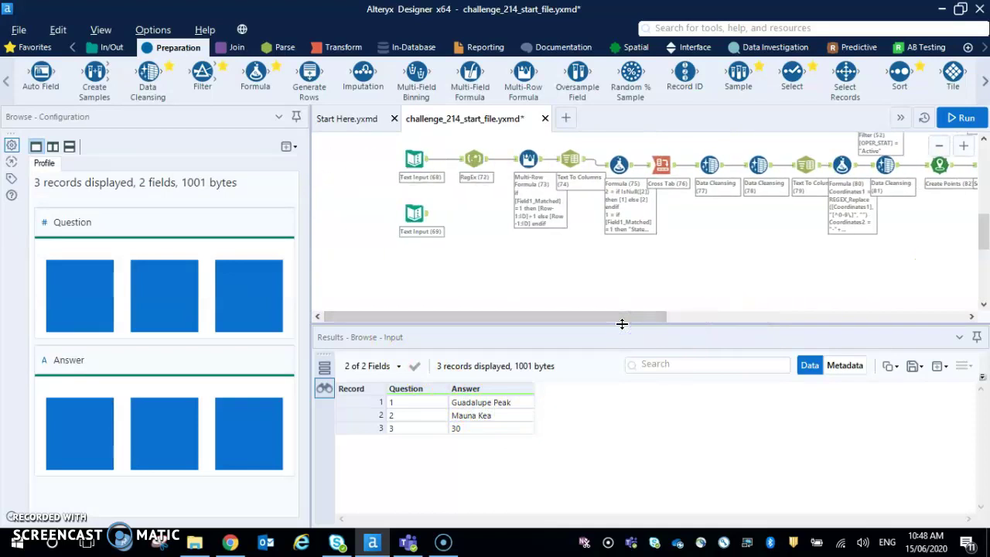